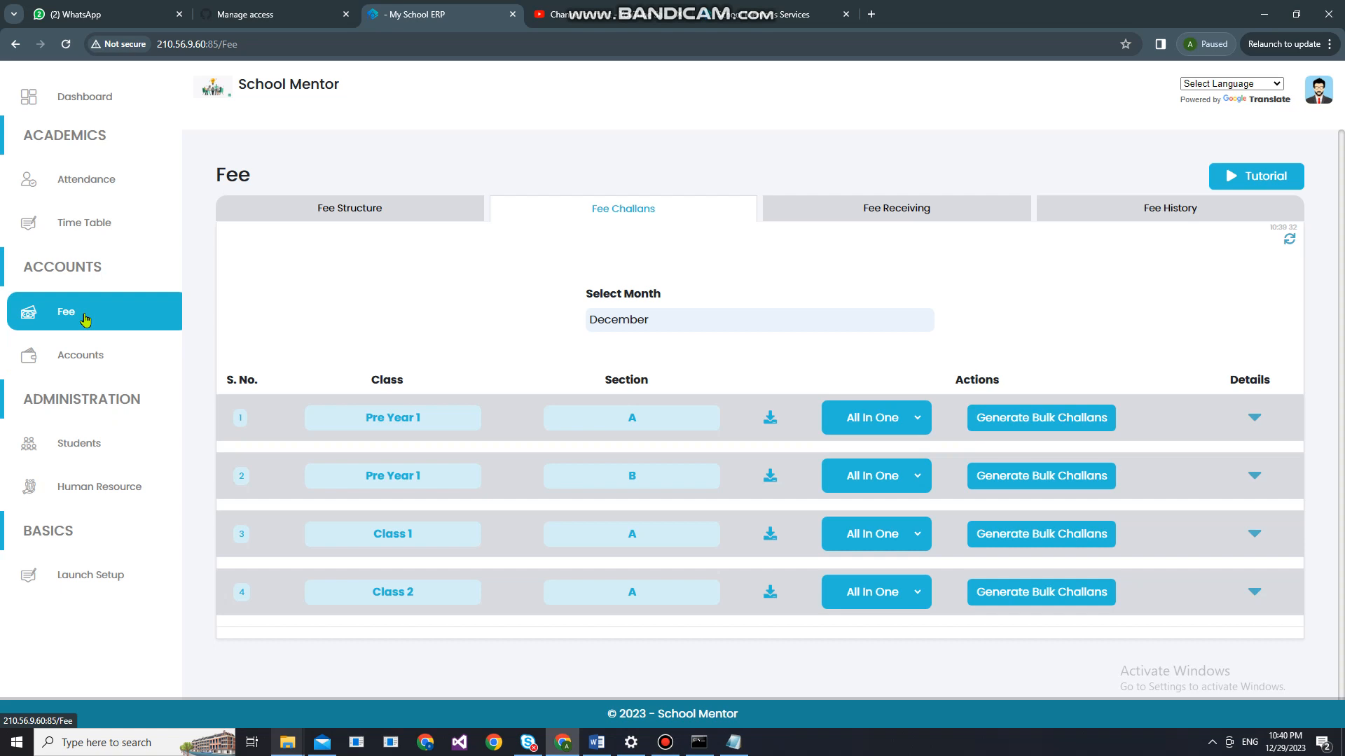
- View the fee structure list for all classes and return to the fee challans
{"action": "left_click", "coordinate": [341, 213]}
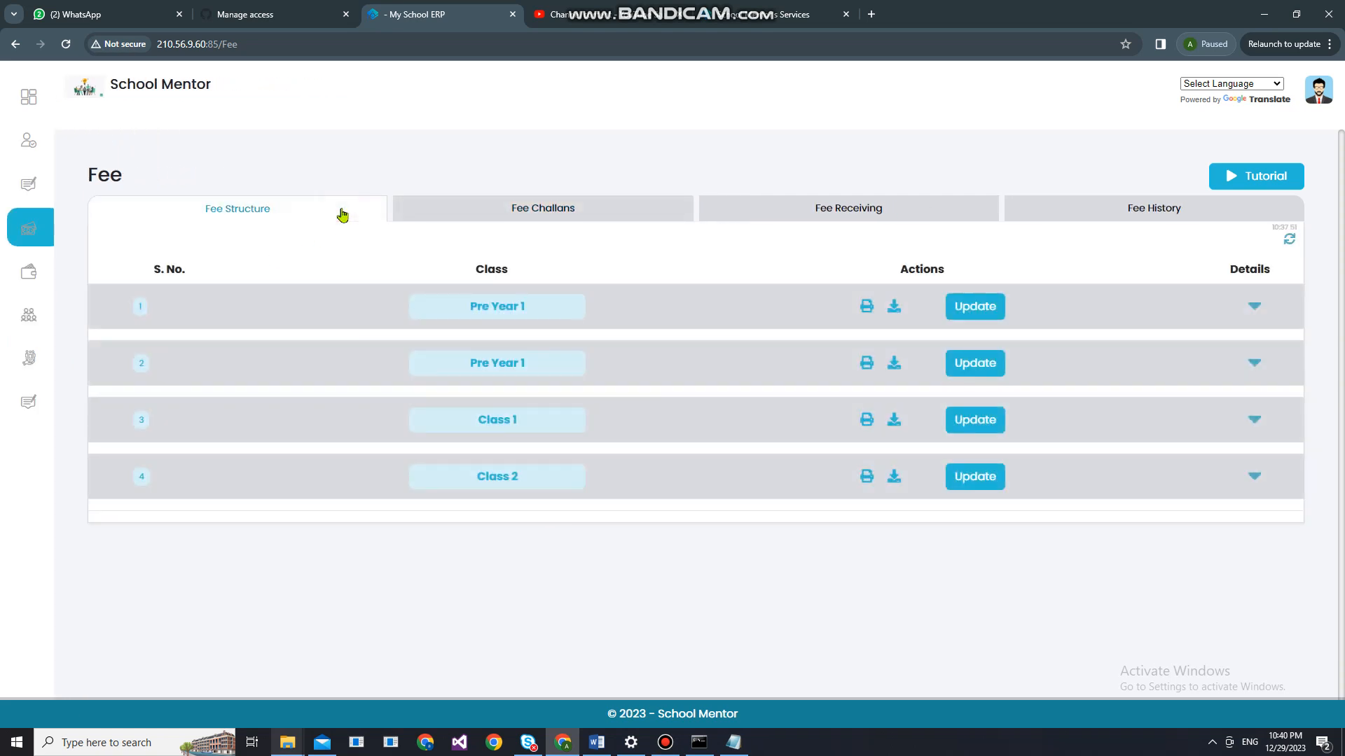
{"action": "left_click", "coordinate": [479, 214]}
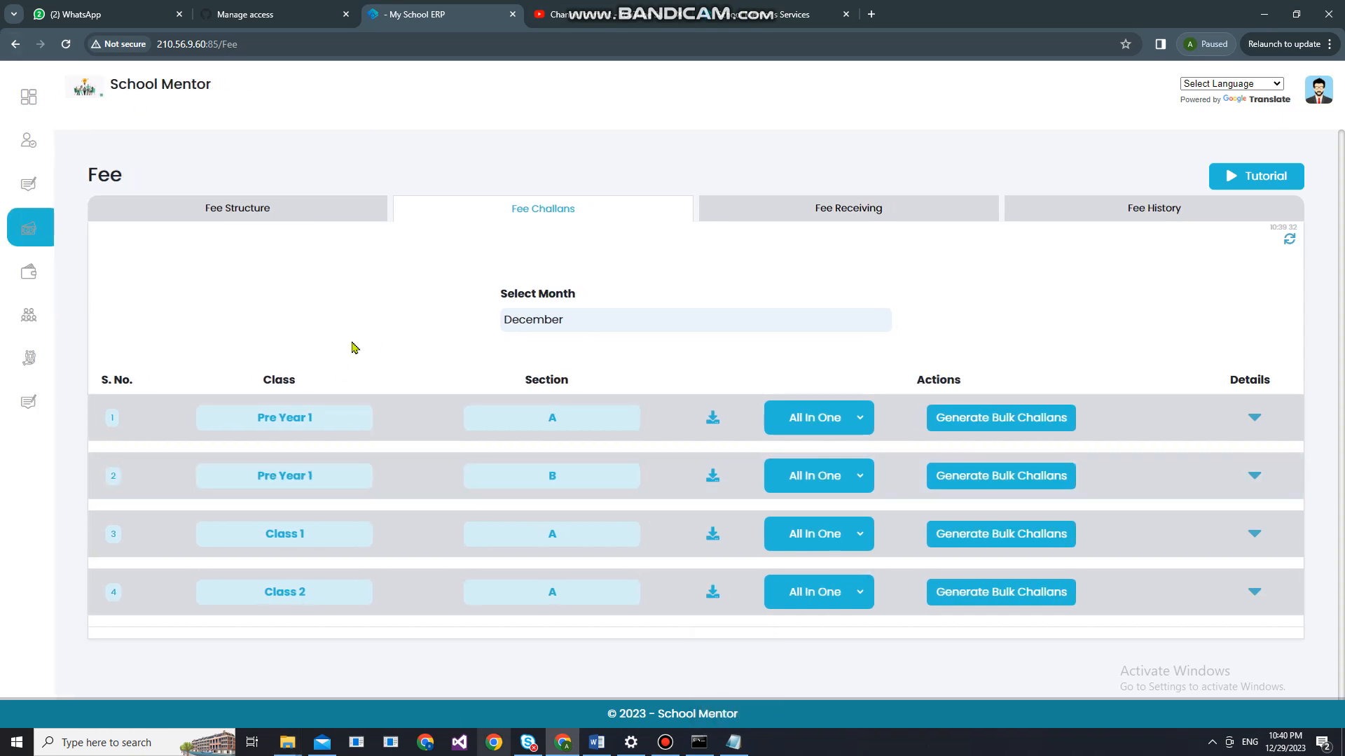
- Review the December challan lists of Pre Year 1 A, Pre Year 1 B and Class 1 A, collapsing each one again
{"action": "left_click", "coordinate": [1255, 418]}
{"action": "left_click", "coordinate": [1257, 419]}
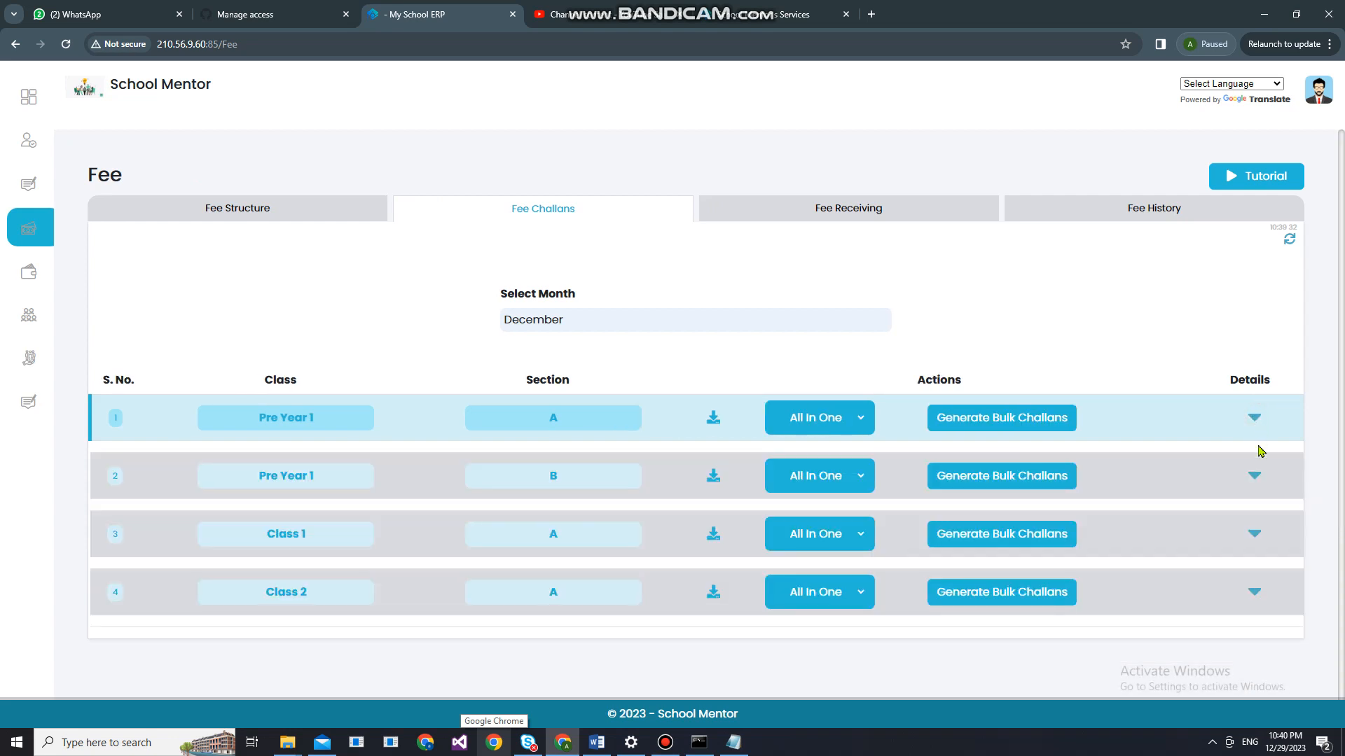
{"action": "left_click", "coordinate": [1256, 473]}
{"action": "scroll", "coordinate": [1260, 477], "scroll_direction": "down", "scroll_amount": 1}
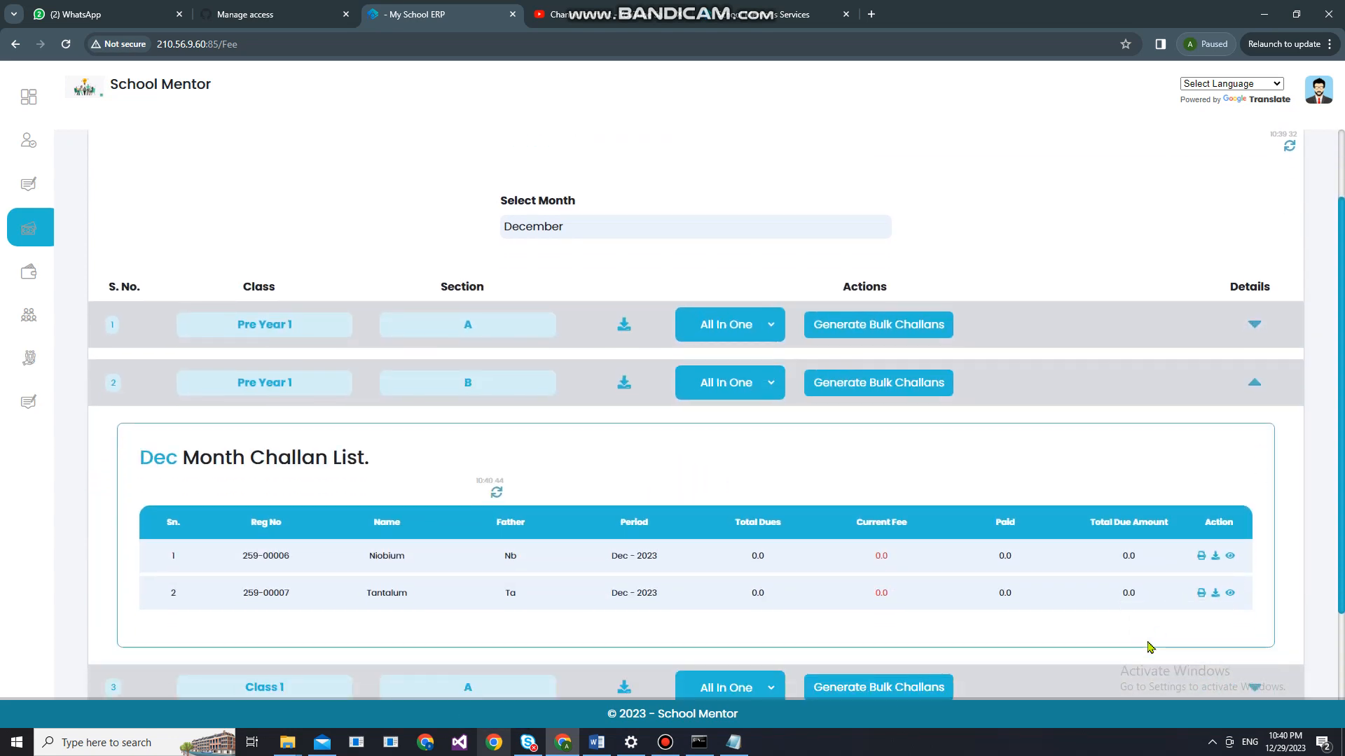
{"action": "left_click", "coordinate": [1255, 385]}
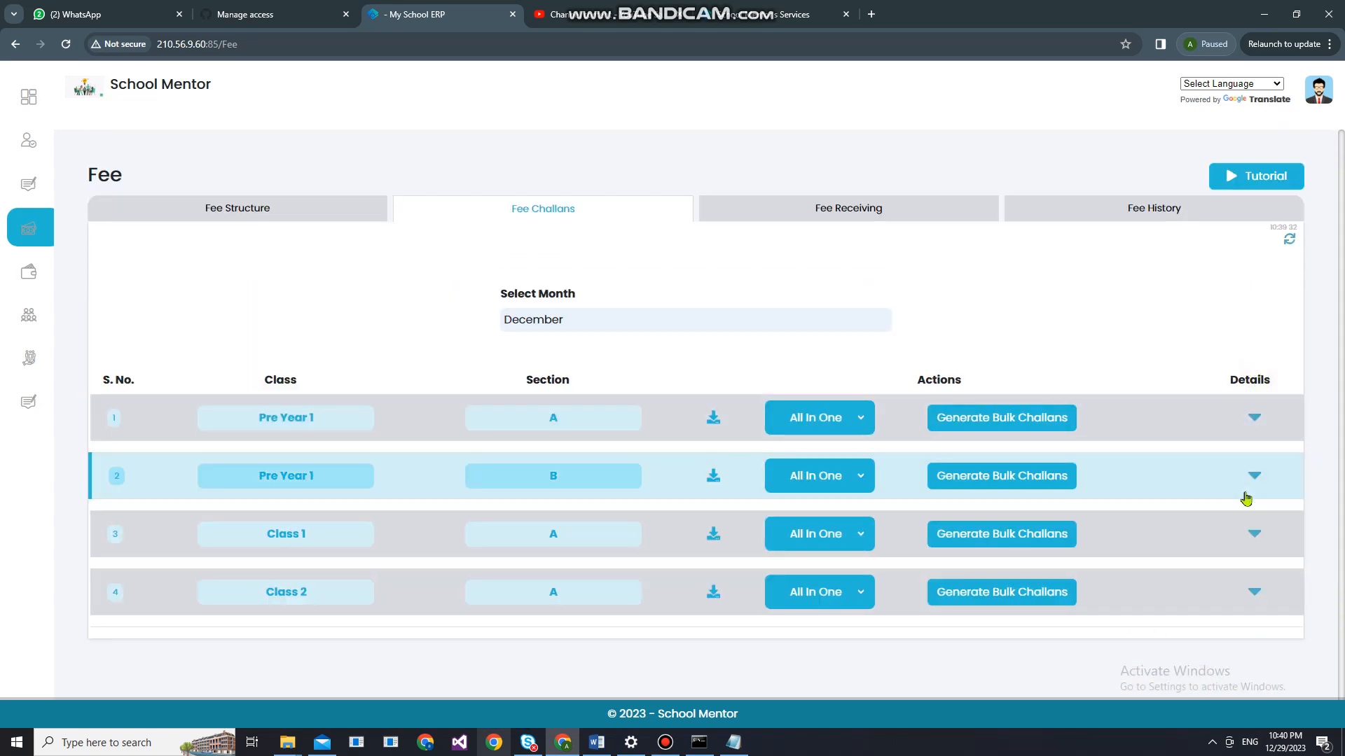
{"action": "left_click", "coordinate": [1254, 535]}
{"action": "scroll", "coordinate": [1257, 541], "scroll_direction": "down", "scroll_amount": 1}
{"action": "scroll", "coordinate": [1258, 543], "scroll_direction": "down", "scroll_amount": 2}
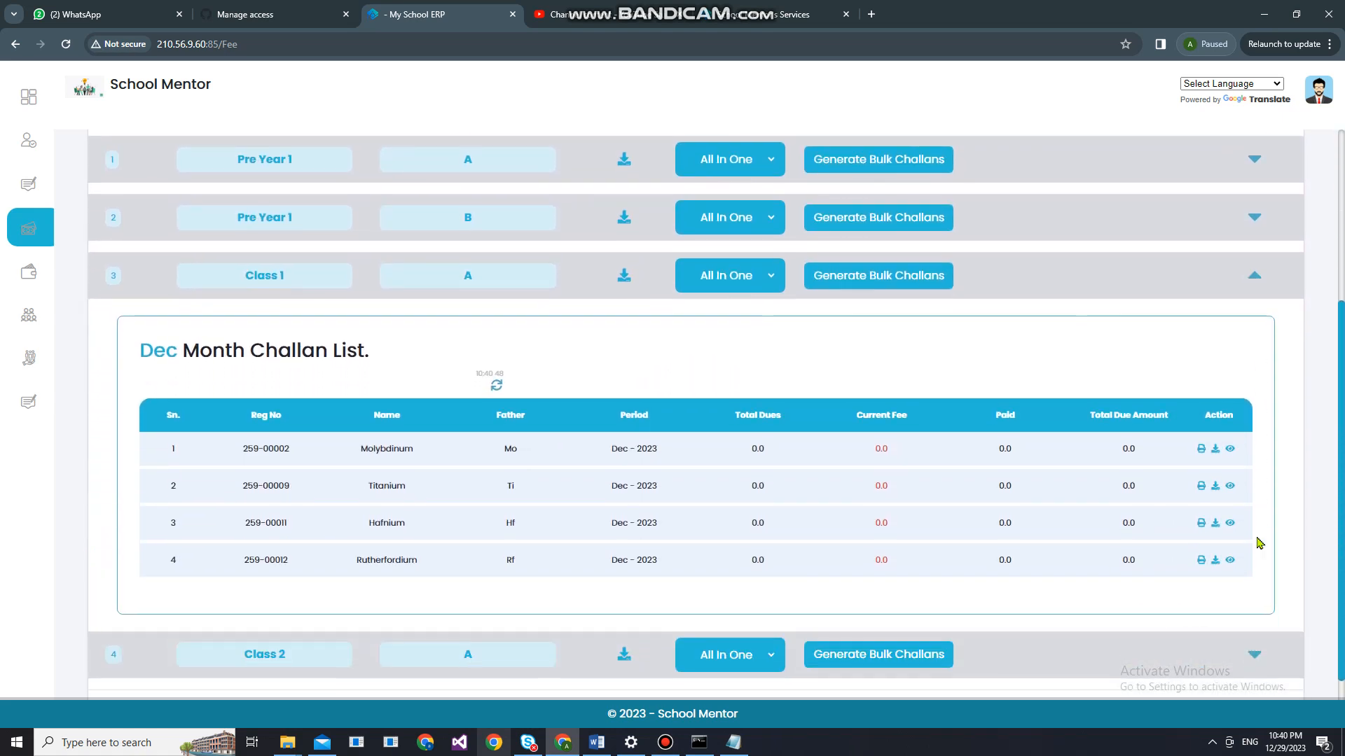
{"action": "left_click", "coordinate": [1253, 245]}
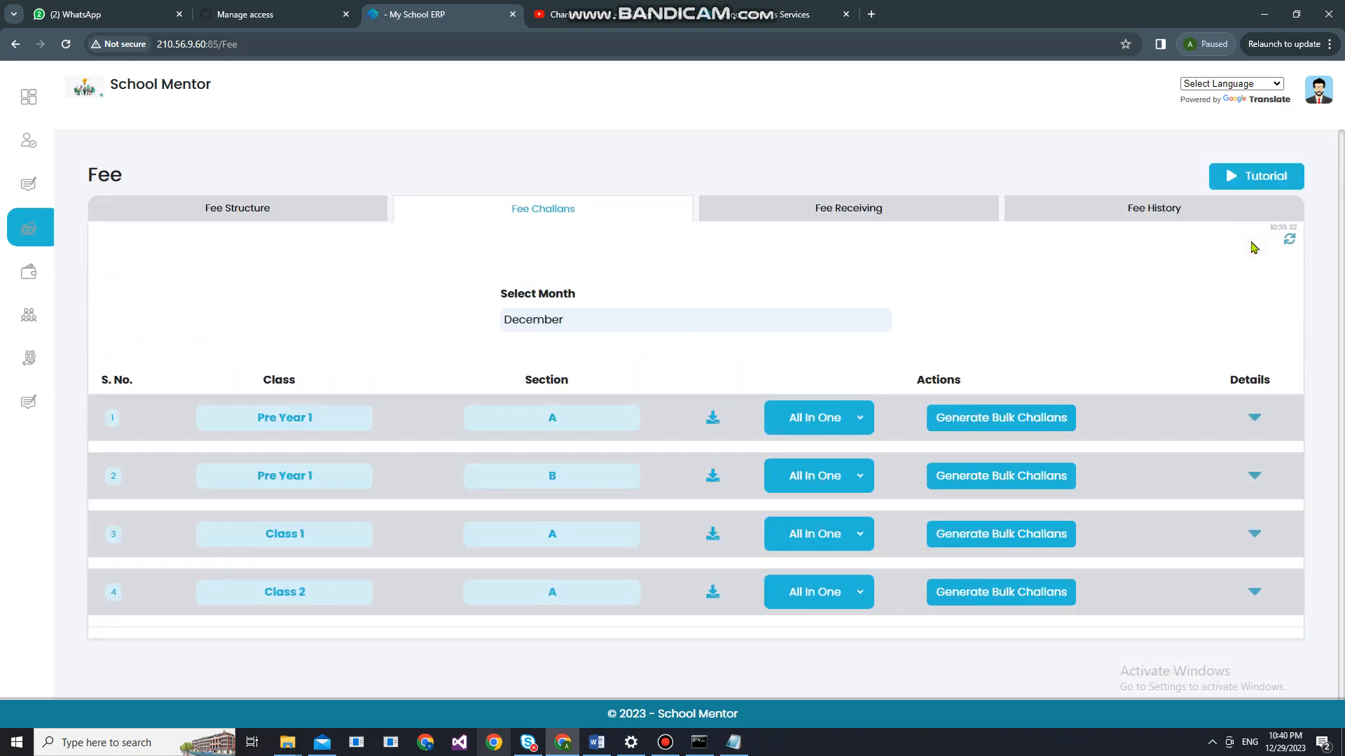
- Generate monthly bulk challans for Class 1 A for December with all fee heads, and dismiss the bulk discount form
{"action": "left_click", "coordinate": [1010, 538]}
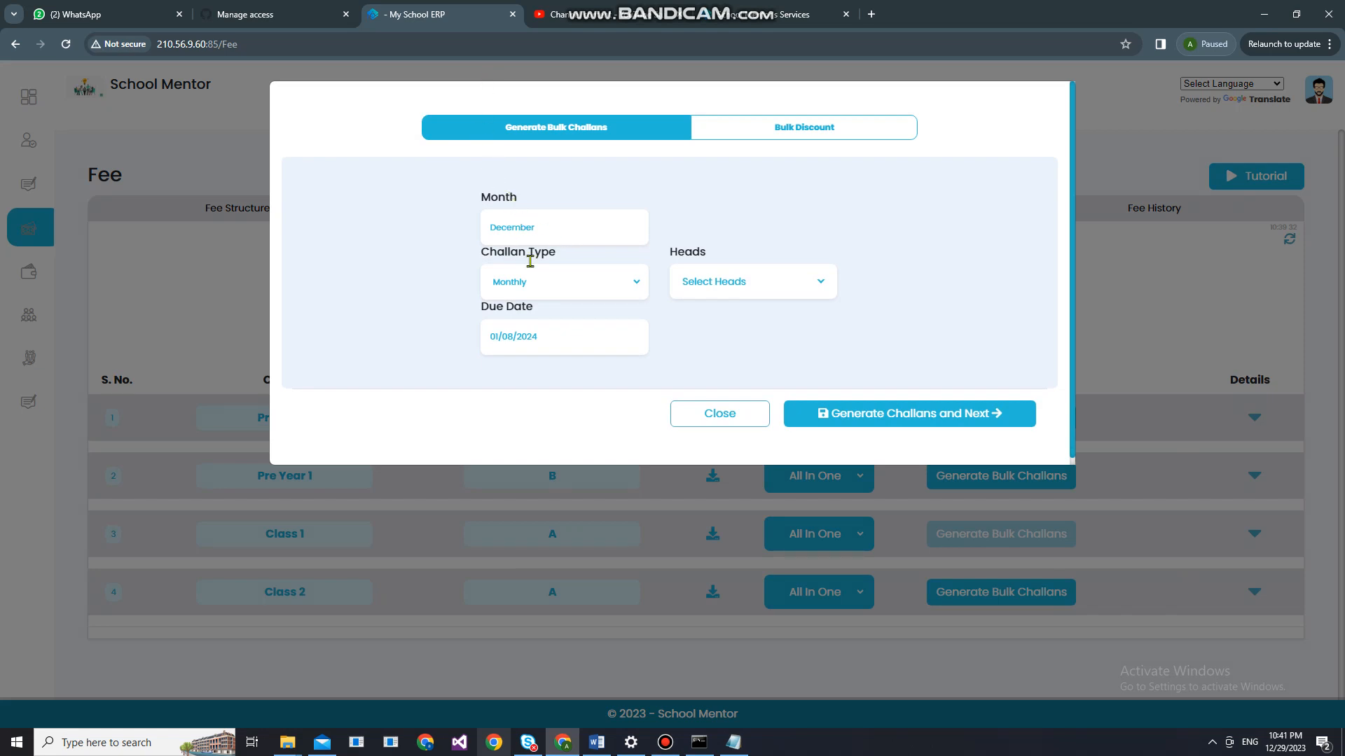
{"action": "left_click", "coordinate": [564, 285]}
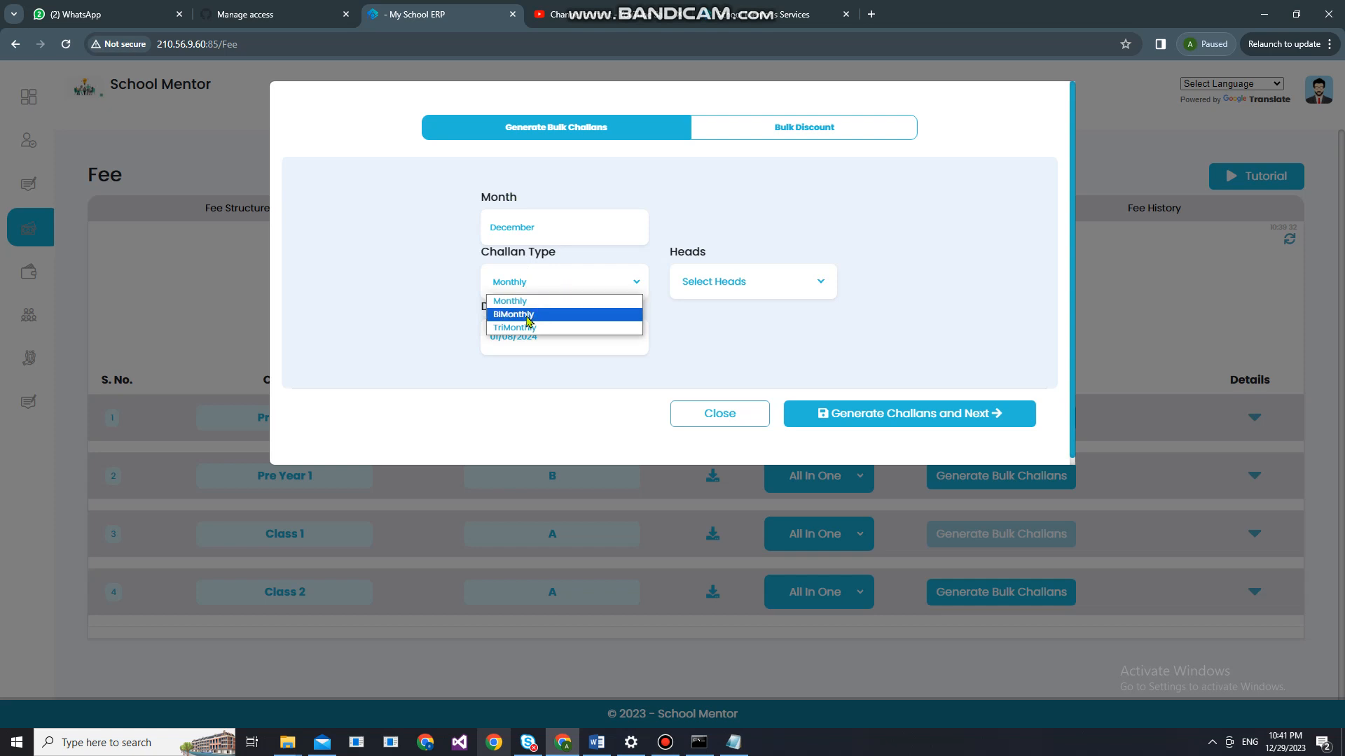
{"action": "left_click", "coordinate": [713, 333]}
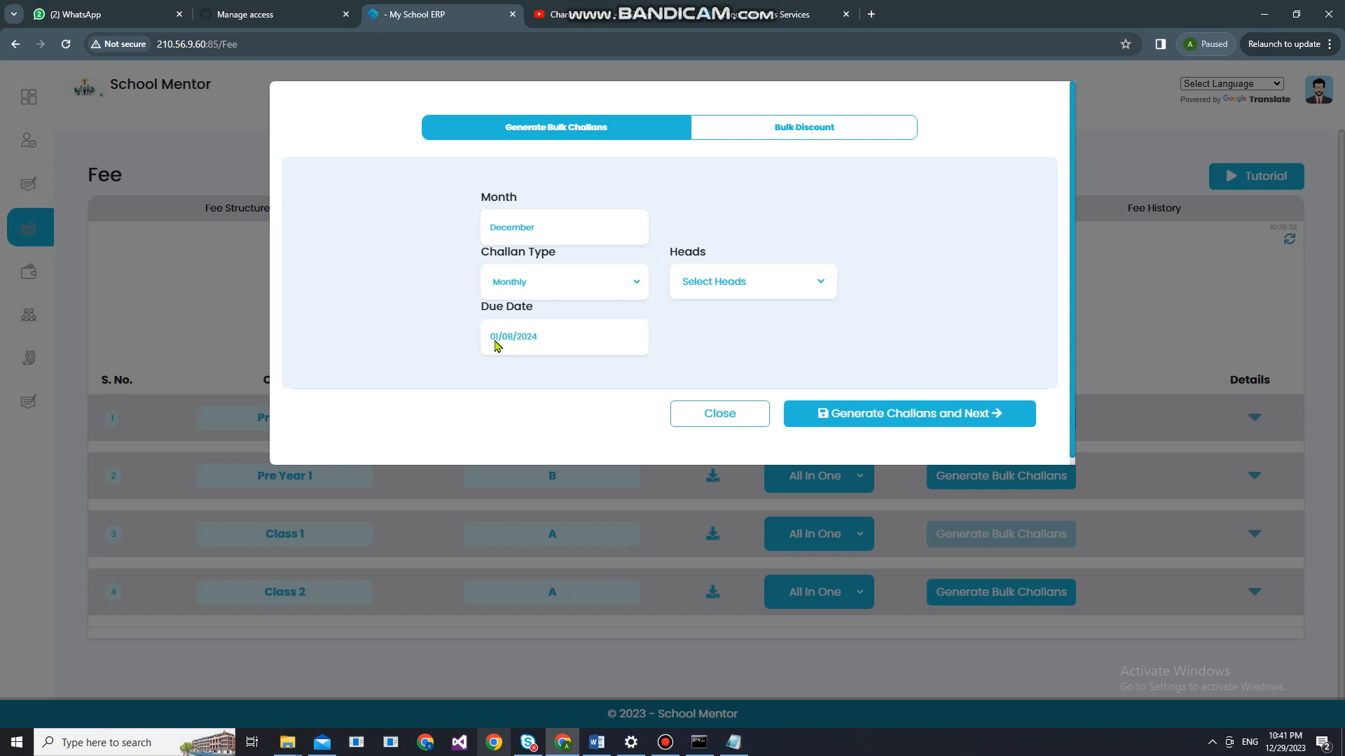
{"action": "left_click", "coordinate": [782, 290]}
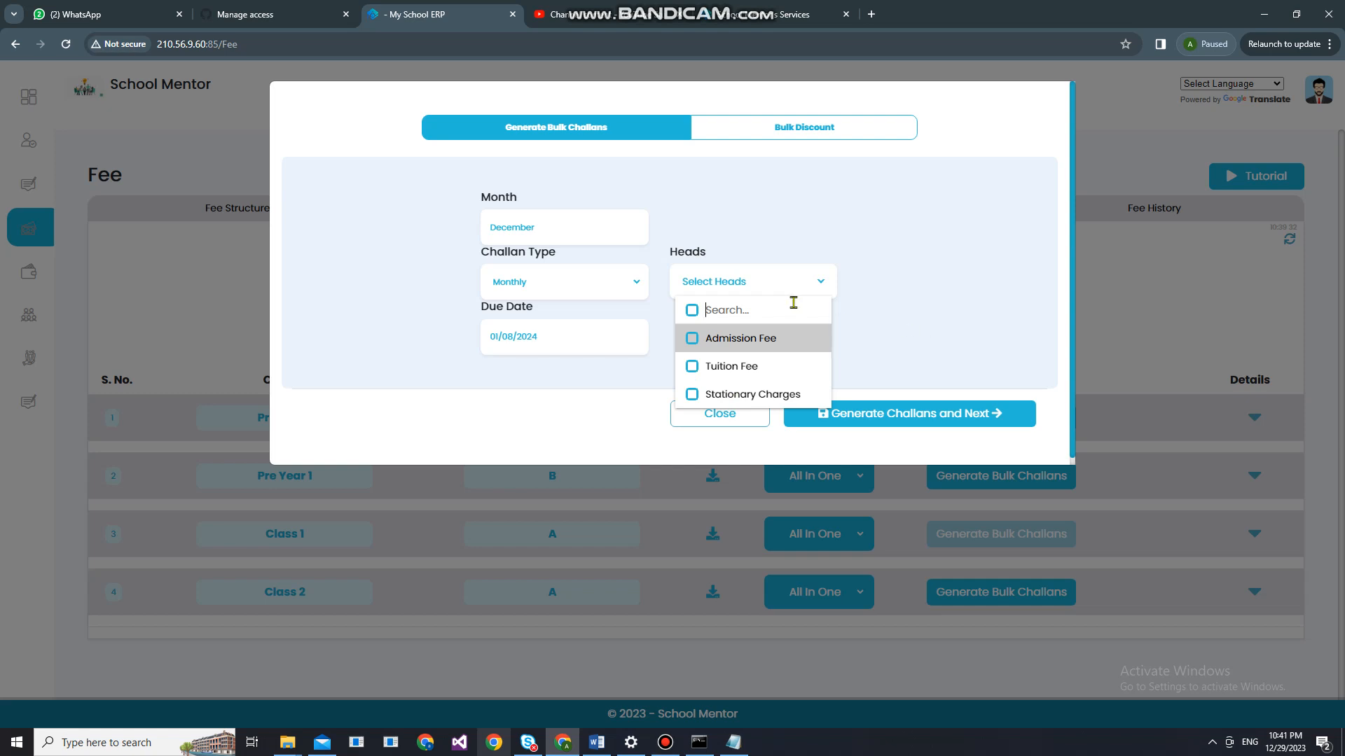
{"action": "left_click", "coordinate": [690, 313]}
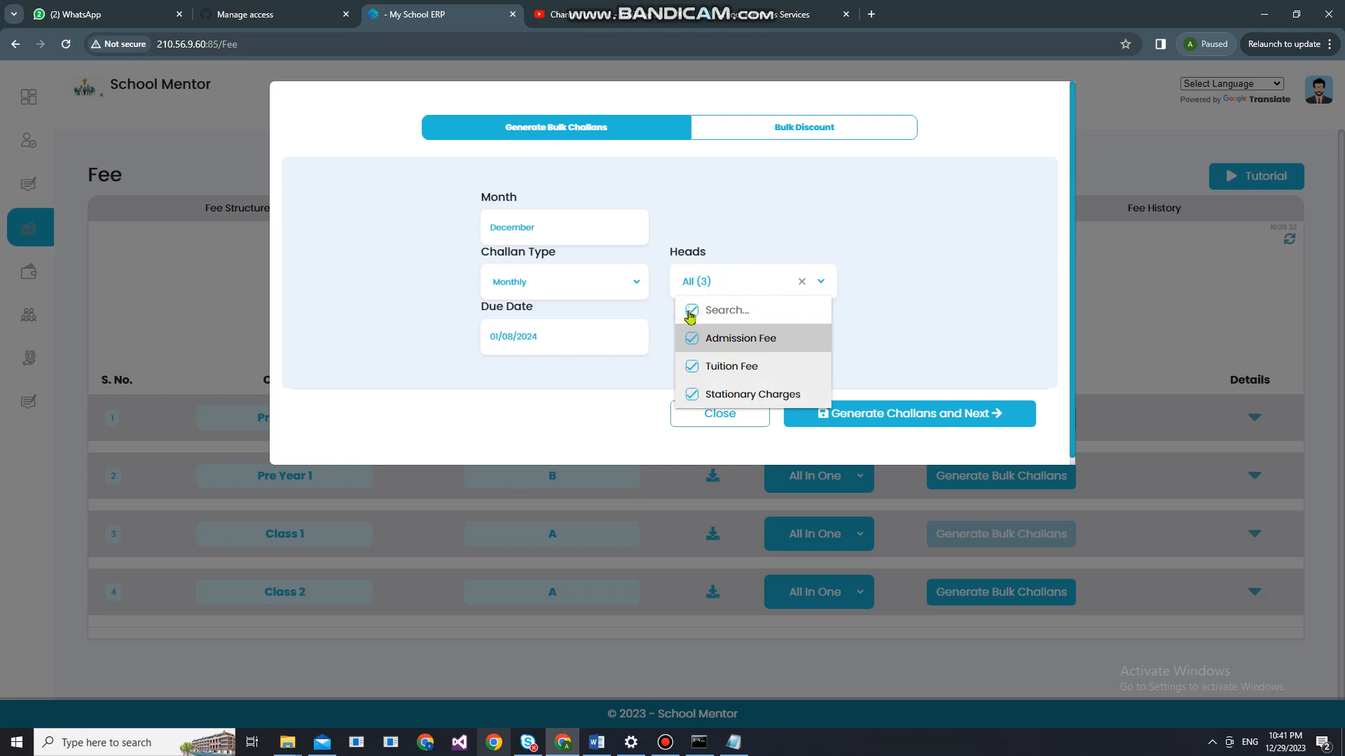
{"action": "left_click", "coordinate": [953, 284]}
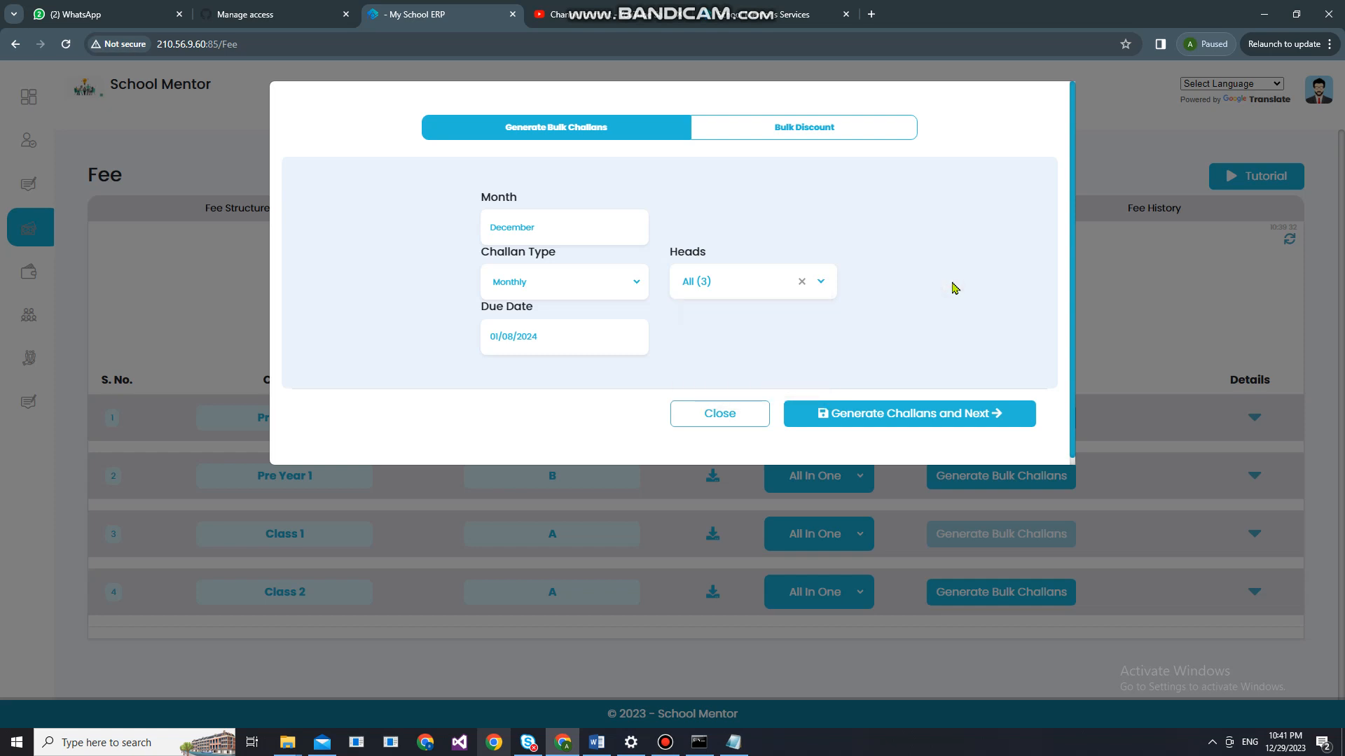
{"action": "left_click", "coordinate": [865, 416]}
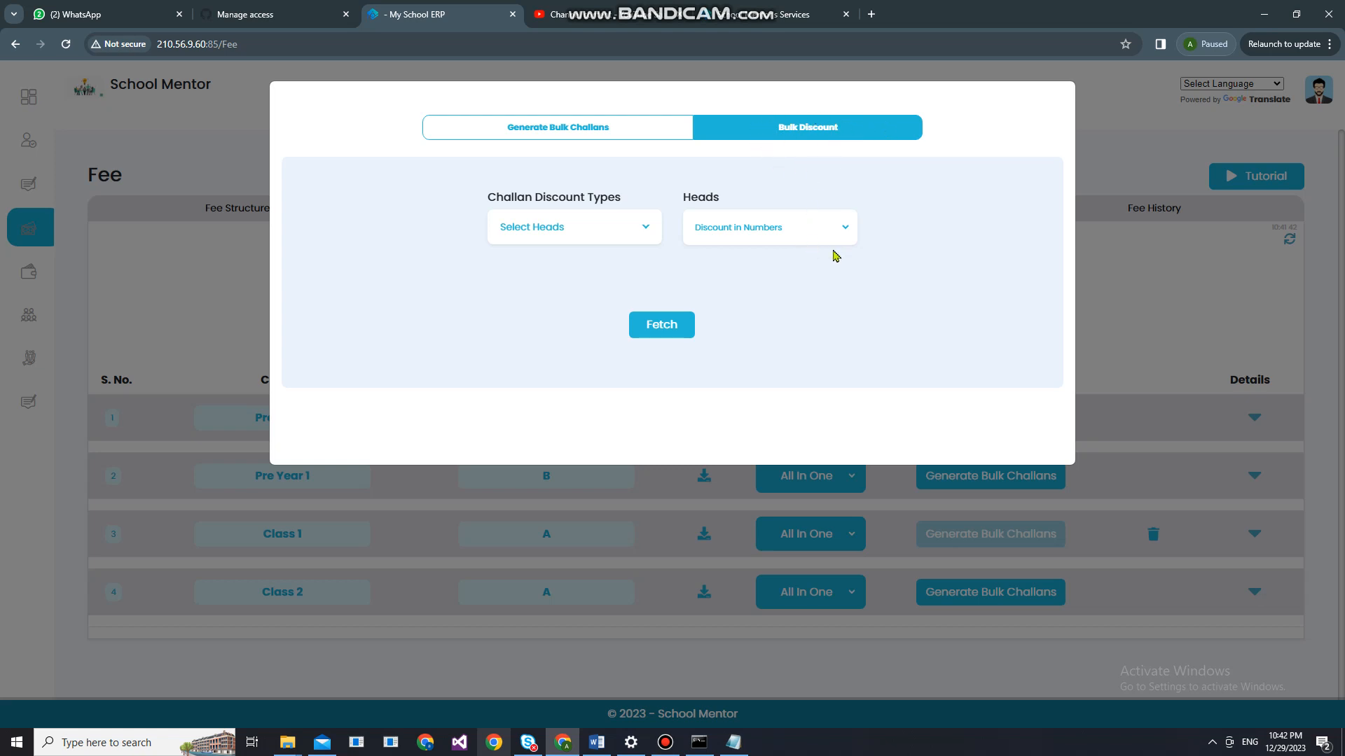
{"action": "left_click", "coordinate": [1099, 271]}
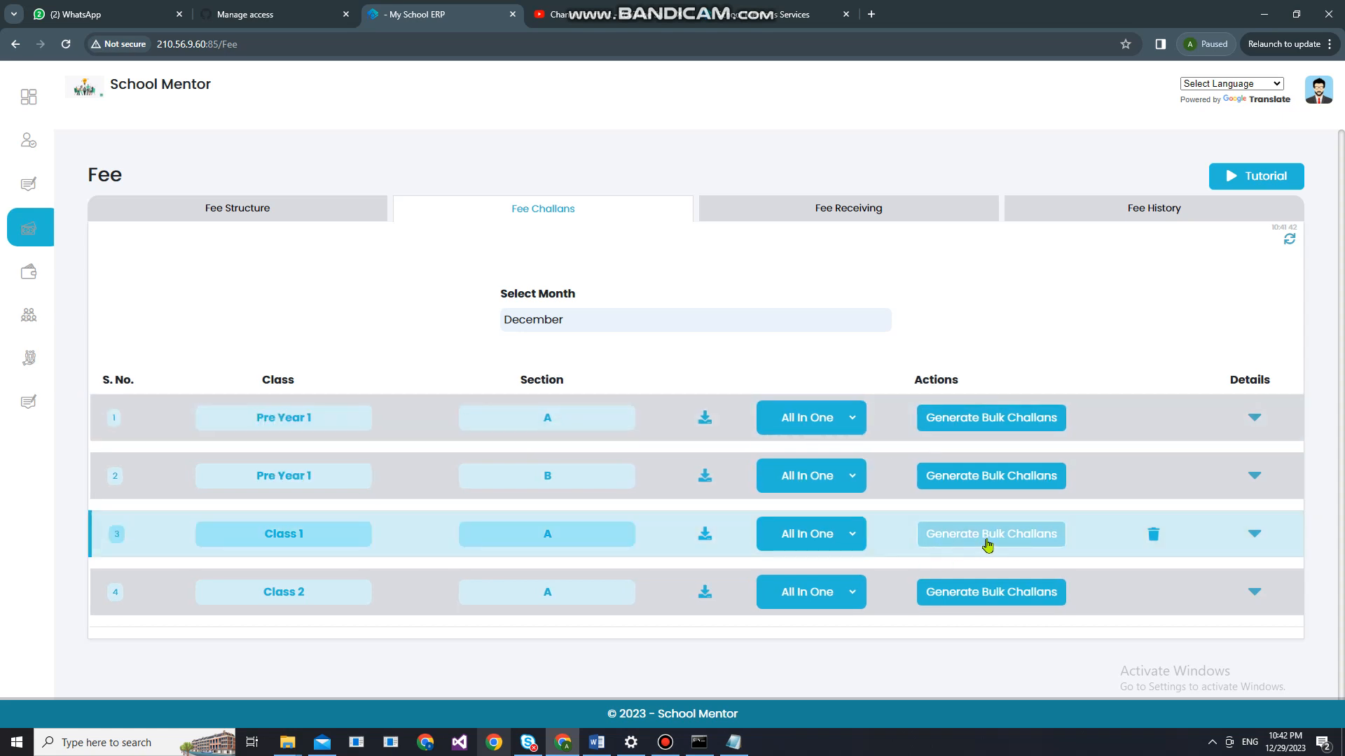
- Try to open the challan report for Class 1 A and close the report page
{"action": "left_click", "coordinate": [706, 535]}
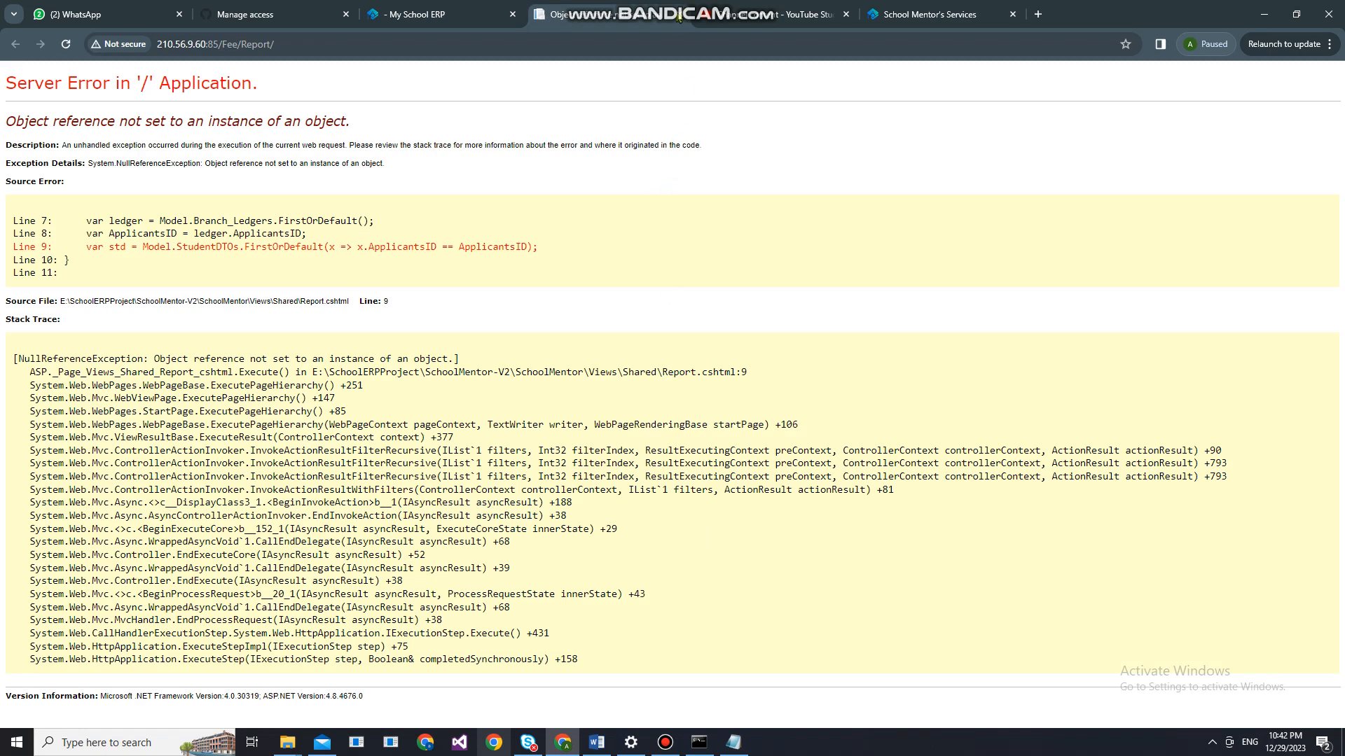
{"action": "left_click", "coordinate": [678, 15]}
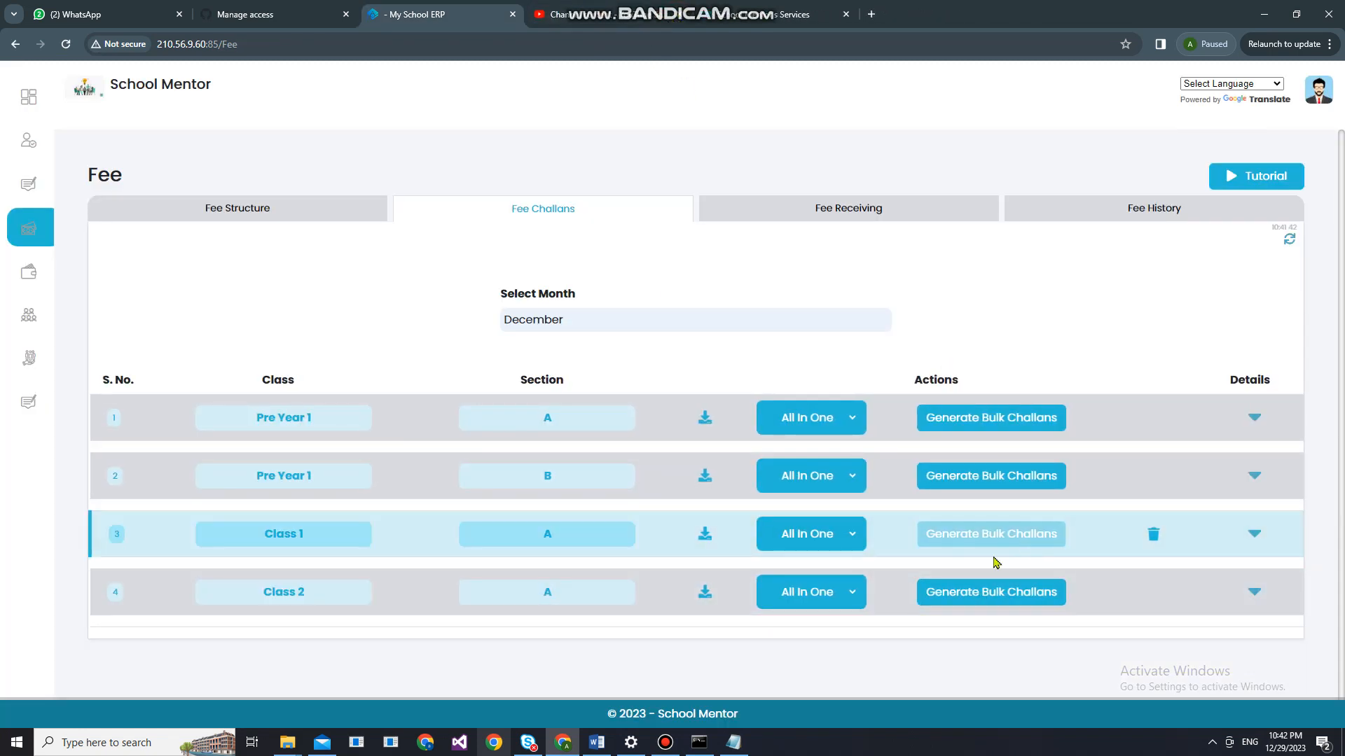
- Check the students' December challan list of Class 2 A and collapse it again
{"action": "left_click", "coordinate": [1255, 591]}
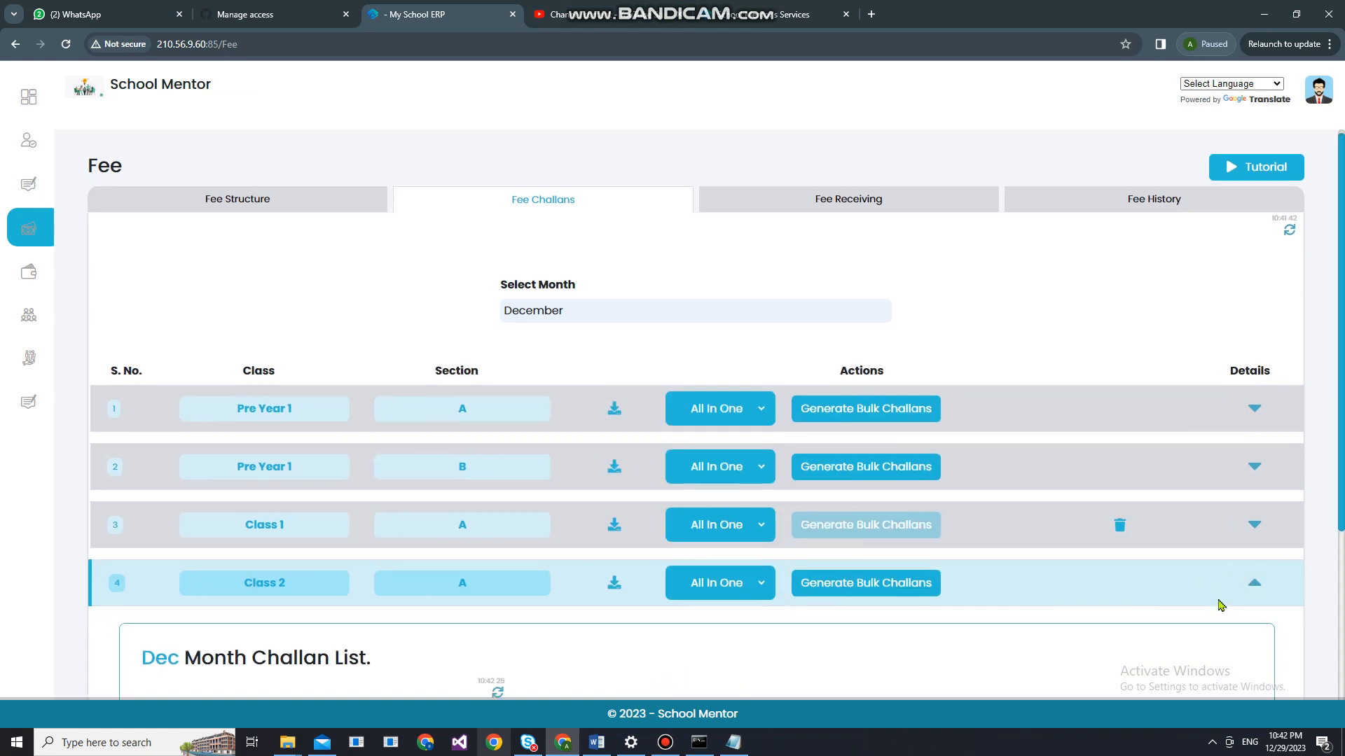
{"action": "scroll", "coordinate": [1220, 604], "scroll_direction": "down", "scroll_amount": 3}
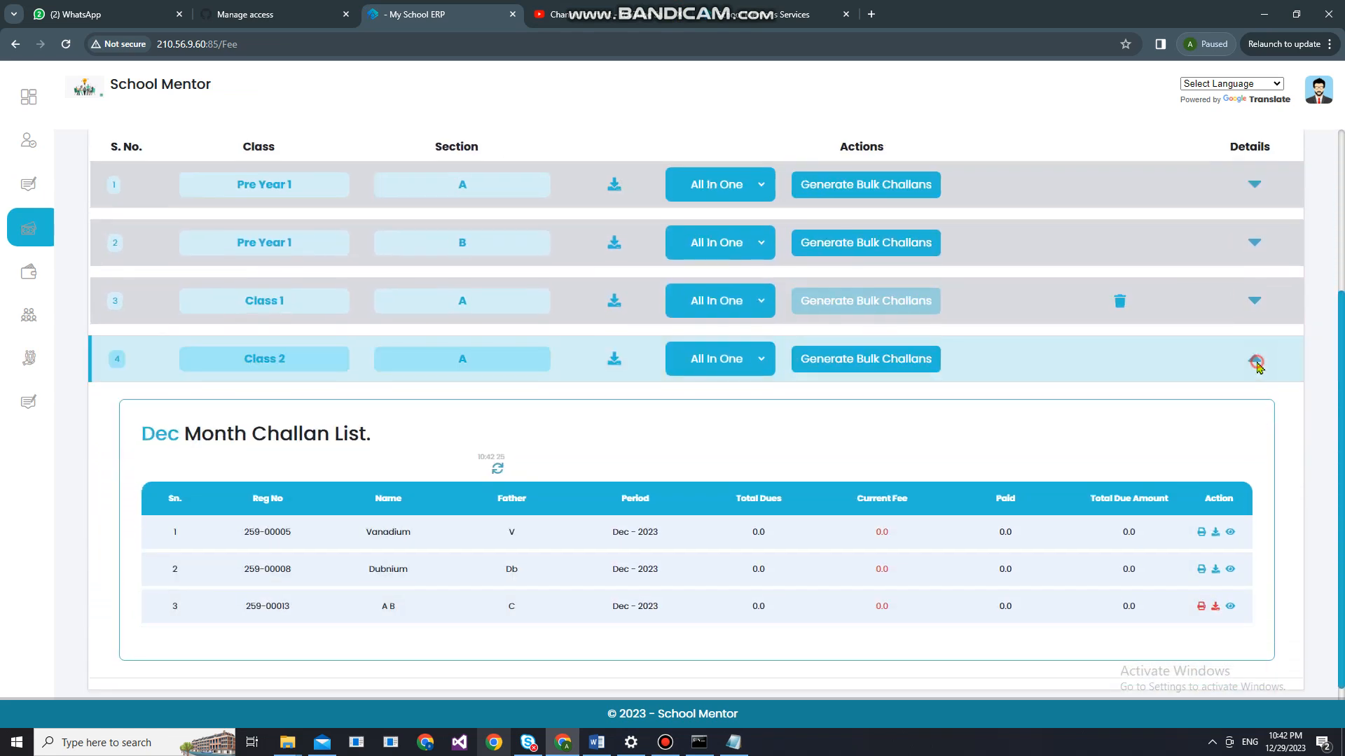
{"action": "left_click", "coordinate": [1256, 362]}
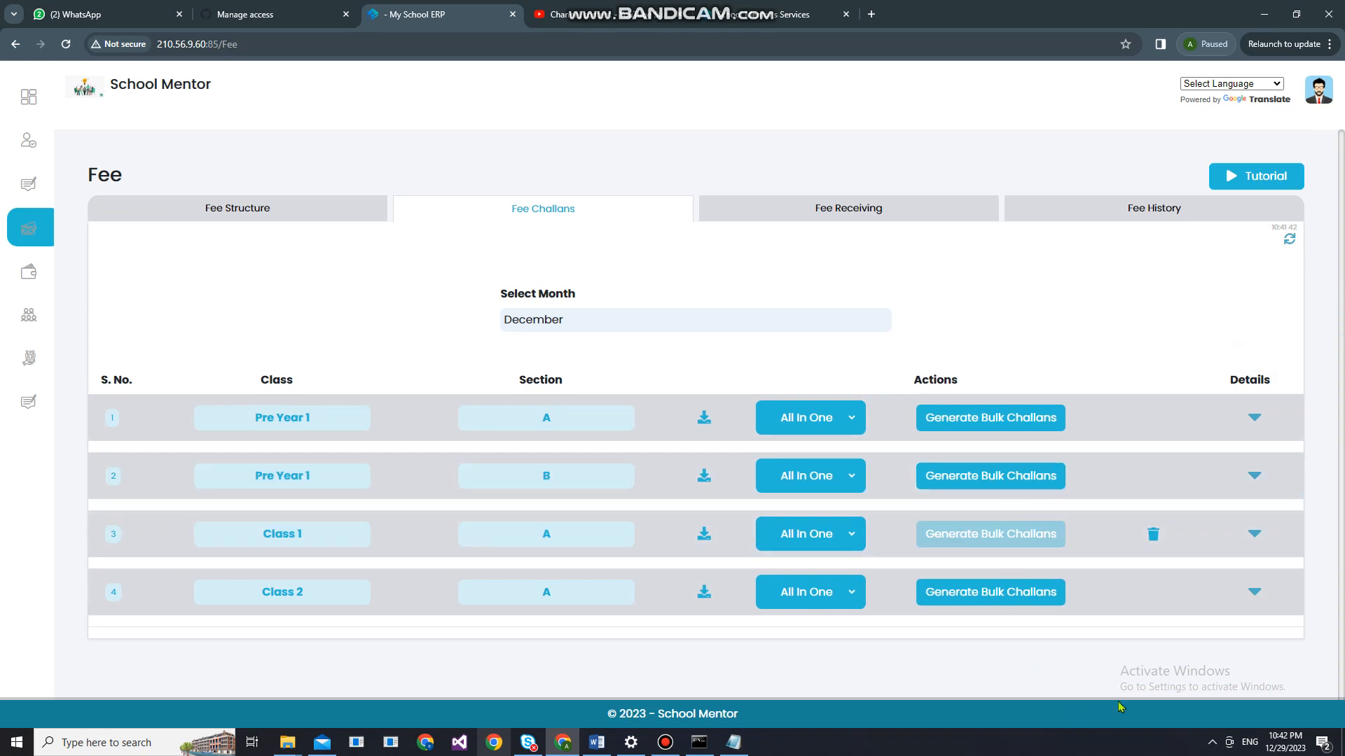
- Generate monthly bulk challans for Class 2 A for December with all fee heads, and dismiss the bulk discount form
{"action": "left_click", "coordinate": [956, 593]}
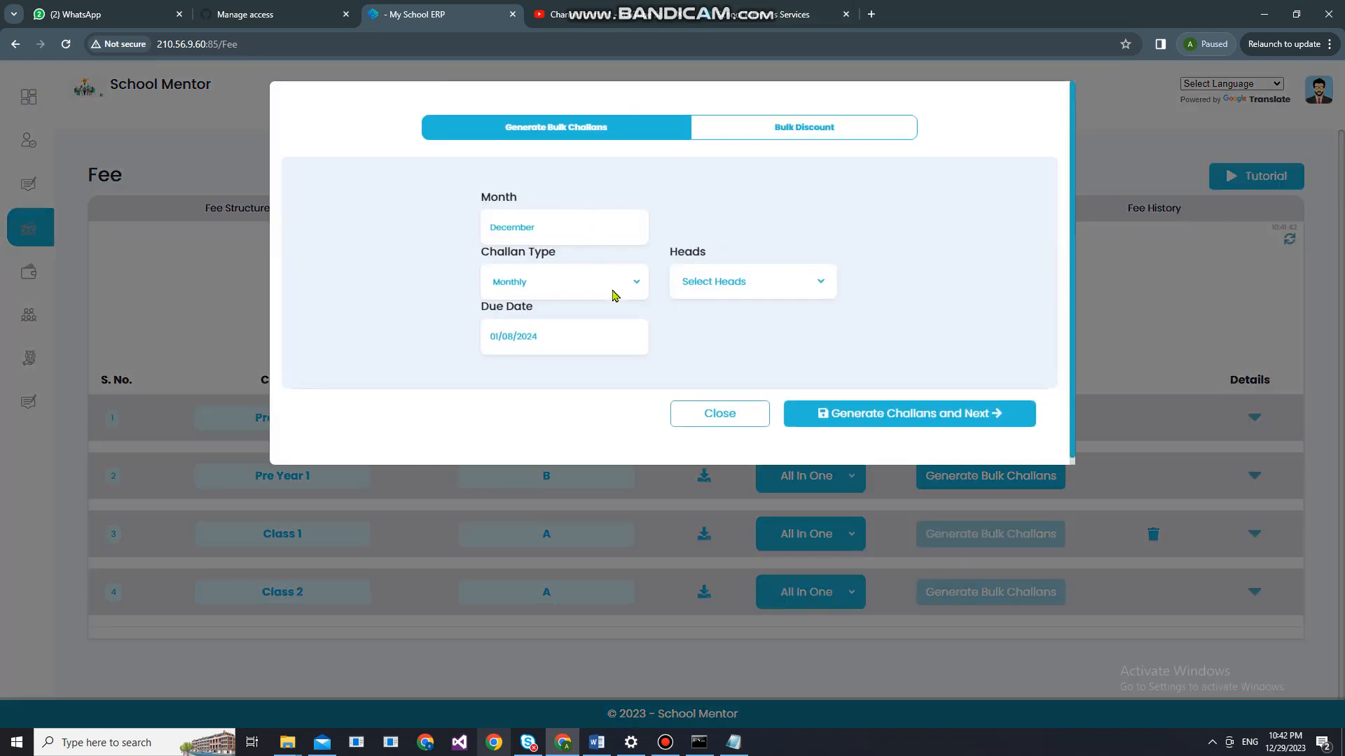
{"action": "left_click", "coordinate": [707, 284]}
{"action": "left_click", "coordinate": [691, 311]}
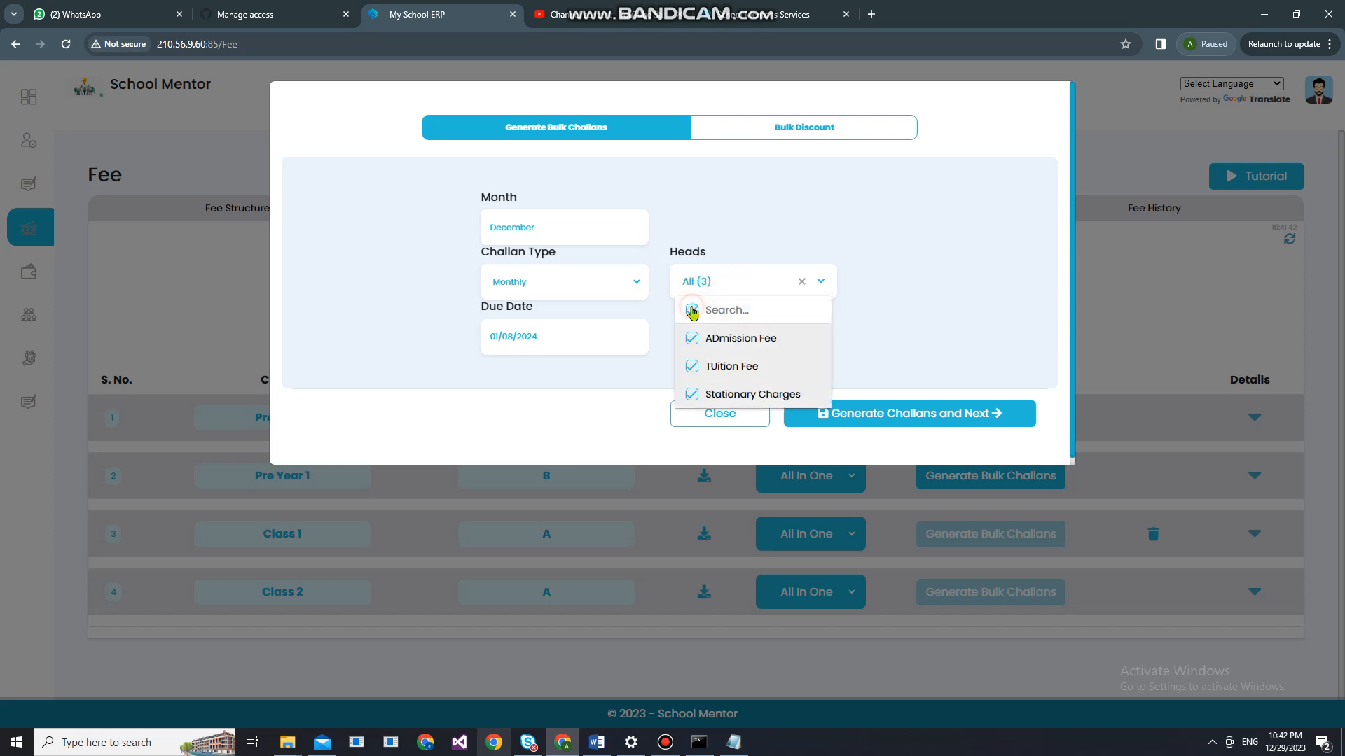
{"action": "left_click", "coordinate": [979, 262]}
{"action": "left_click", "coordinate": [908, 414]}
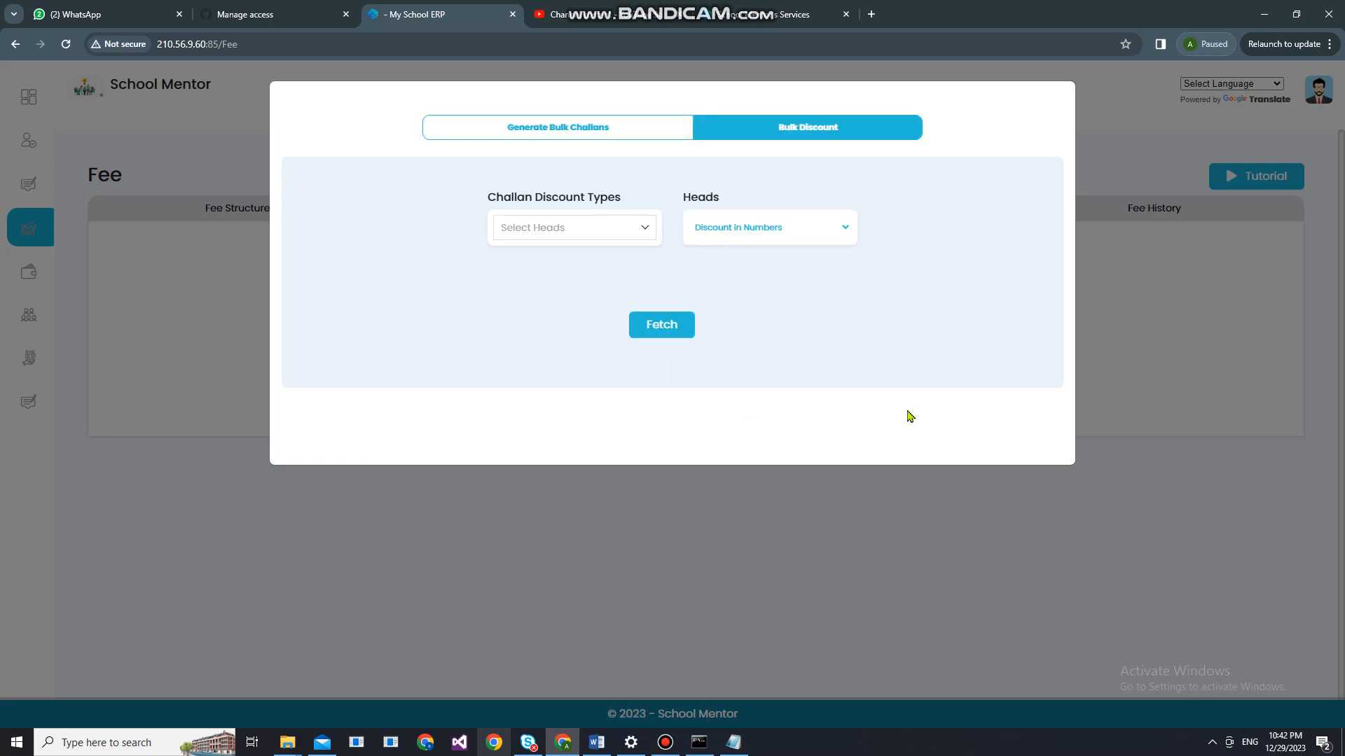
{"action": "left_click", "coordinate": [1151, 295]}
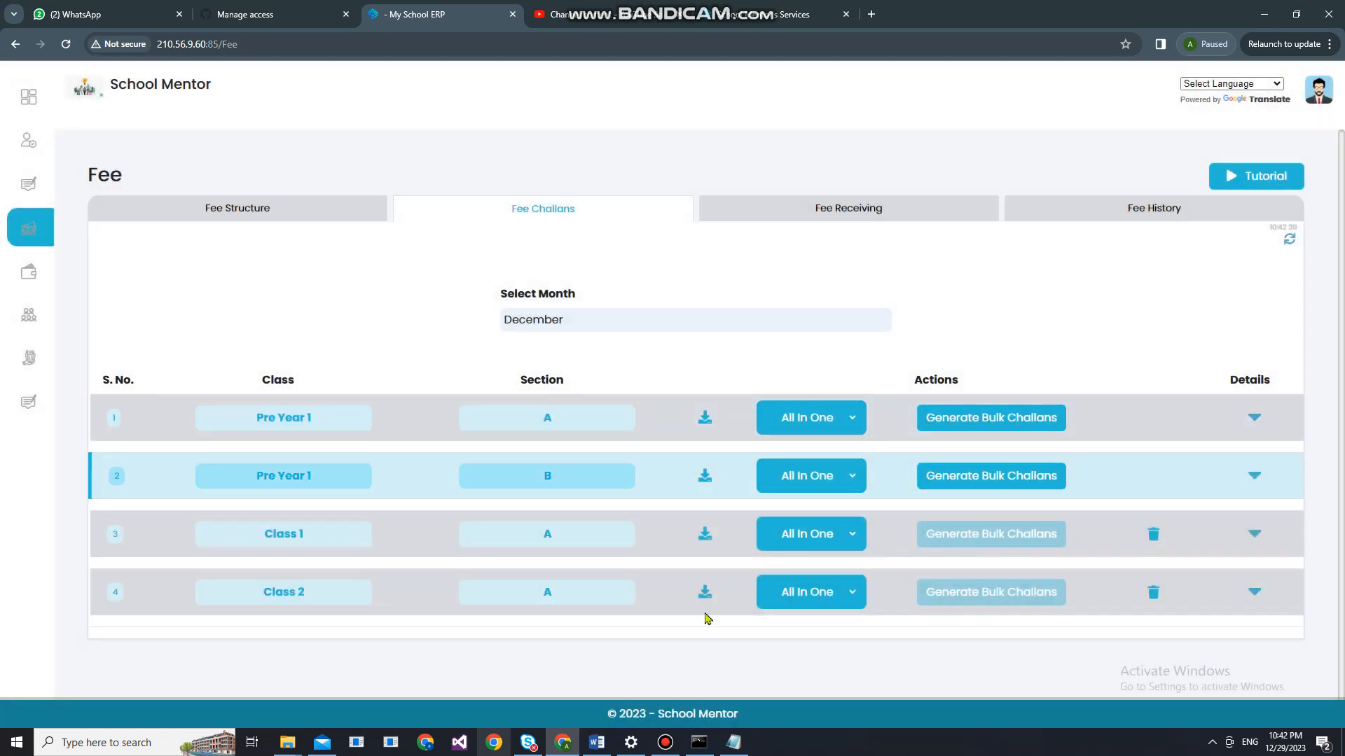
- Open the challan report for Class 2 A and examine each student's parent, school and bank copies
{"action": "left_click", "coordinate": [703, 592]}
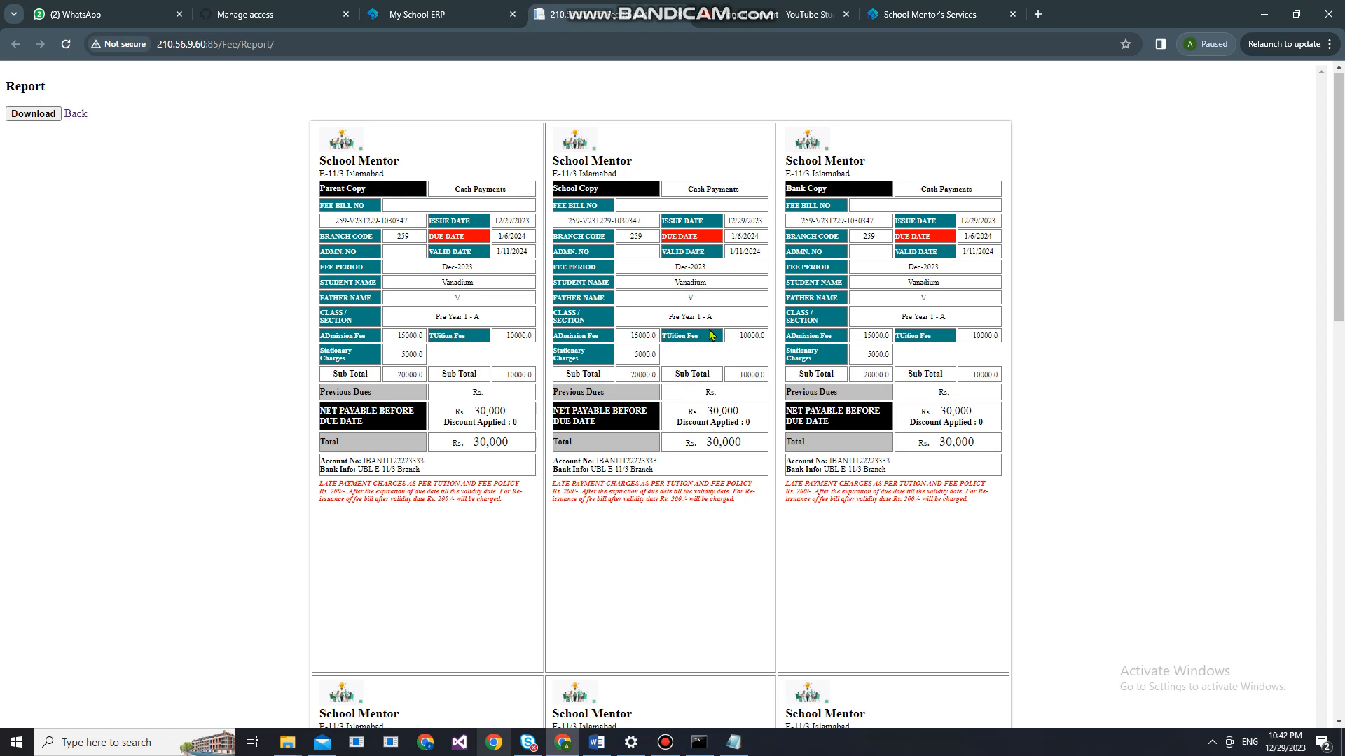
{"action": "scroll", "coordinate": [711, 335], "scroll_direction": "down", "scroll_amount": 1}
{"action": "scroll", "coordinate": [711, 335], "scroll_direction": "down", "scroll_amount": 3}
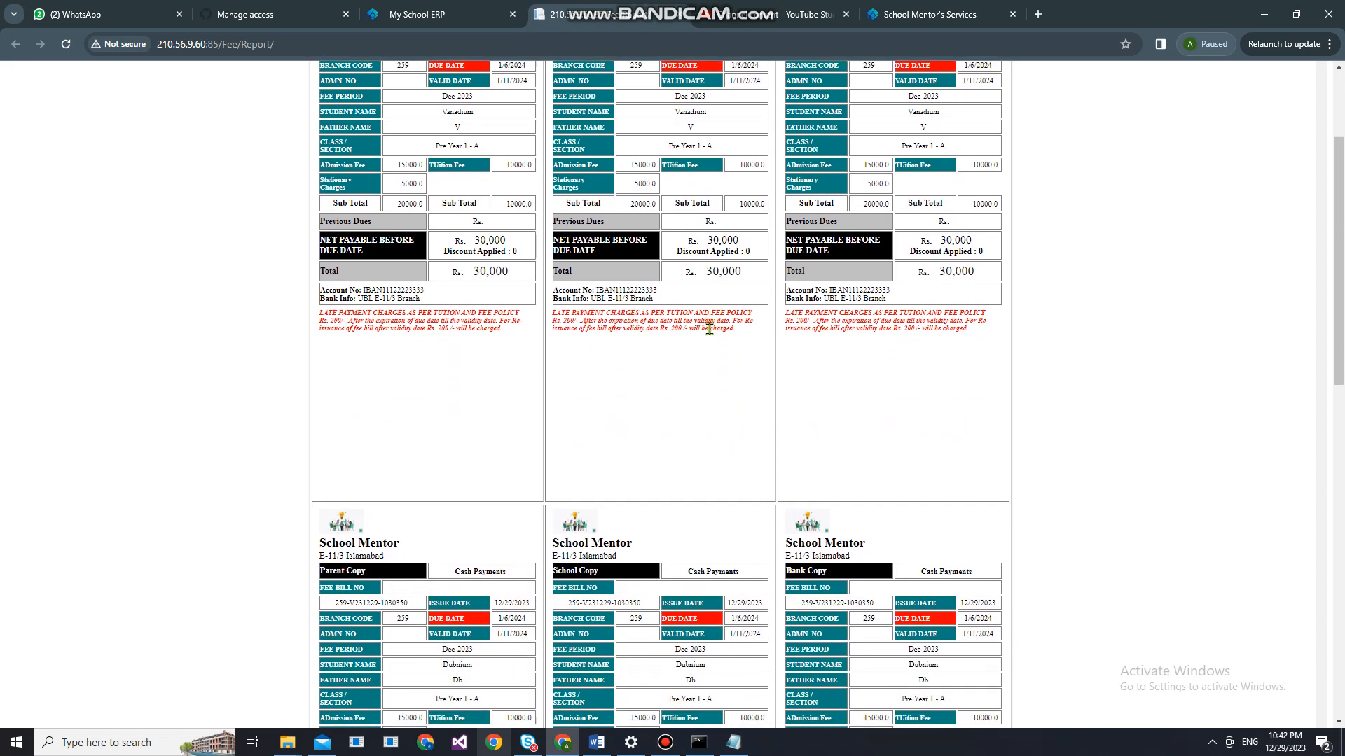
{"action": "scroll", "coordinate": [711, 334], "scroll_direction": "down", "scroll_amount": 2}
{"action": "scroll", "coordinate": [711, 335], "scroll_direction": "up", "scroll_amount": 5}
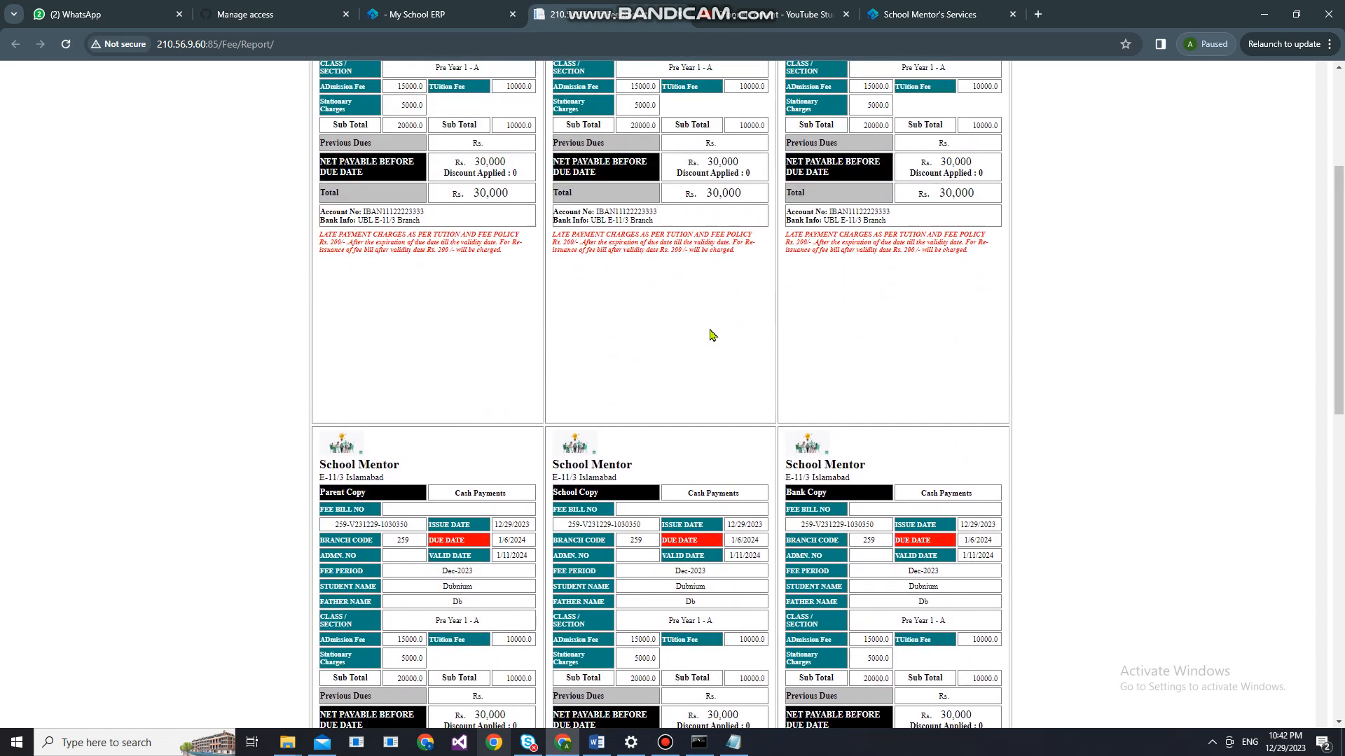
{"action": "scroll", "coordinate": [711, 335], "scroll_direction": "up", "scroll_amount": 1}
{"action": "scroll", "coordinate": [711, 335], "scroll_direction": "down", "scroll_amount": 4}
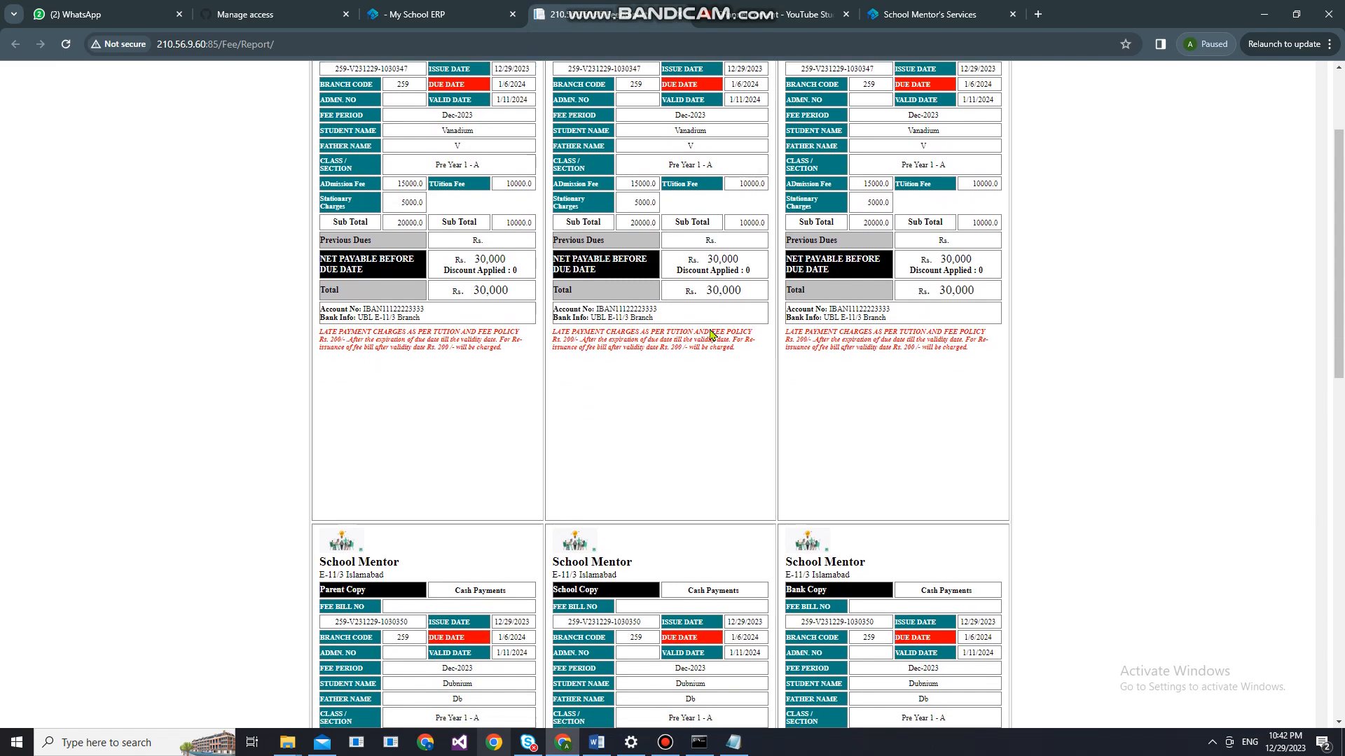
{"action": "scroll", "coordinate": [711, 334], "scroll_direction": "down", "scroll_amount": 7}
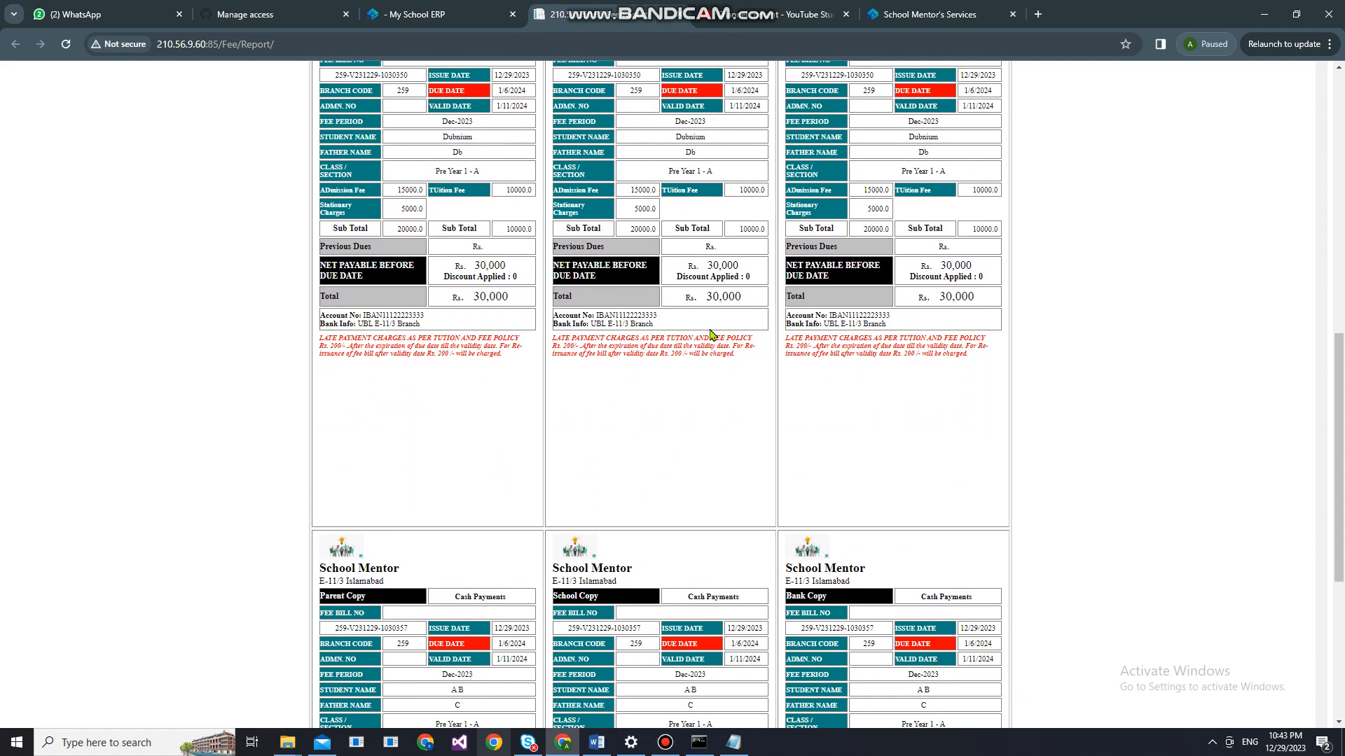
{"action": "scroll", "coordinate": [711, 335], "scroll_direction": "down", "scroll_amount": 4}
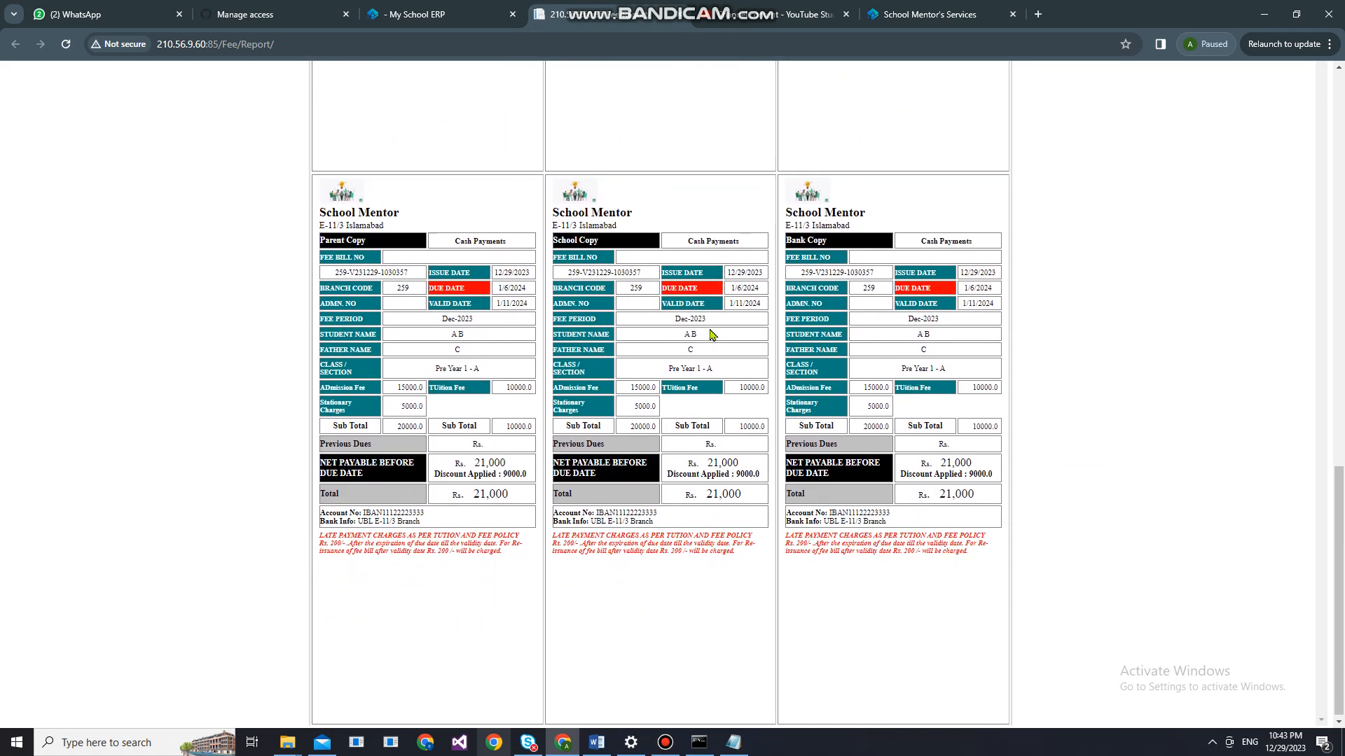
{"action": "scroll", "coordinate": [711, 334], "scroll_direction": "up", "scroll_amount": 2}
{"action": "scroll", "coordinate": [710, 335], "scroll_direction": "up", "scroll_amount": 10}
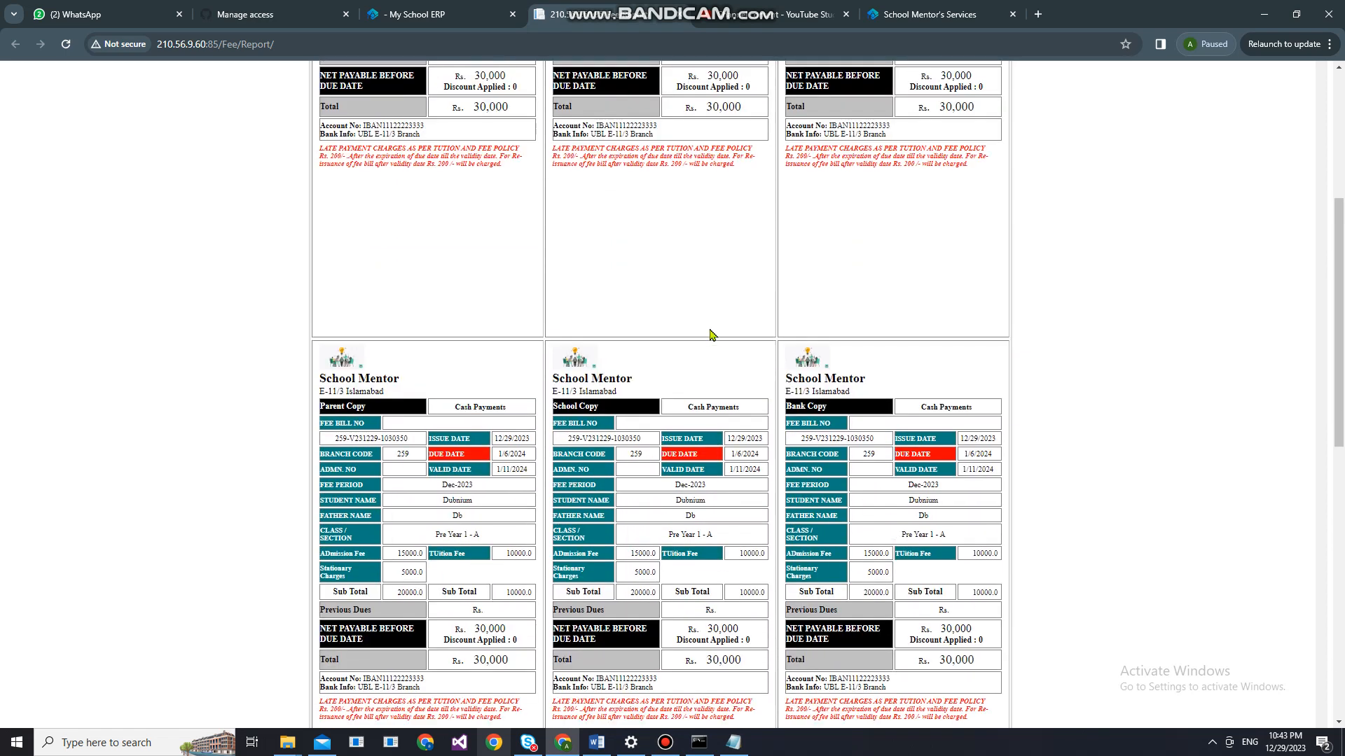
{"action": "scroll", "coordinate": [713, 333], "scroll_direction": "up", "scroll_amount": 3}
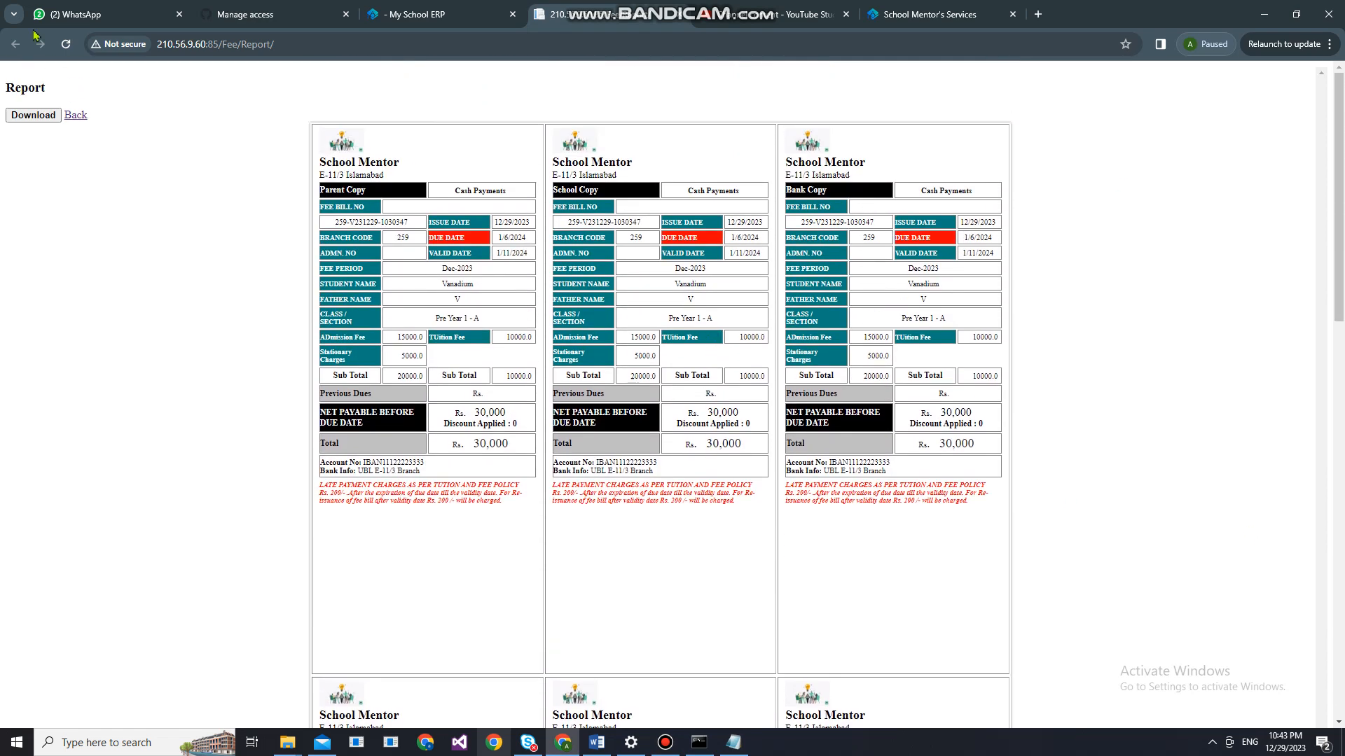
- Download the Class 2 A challan report as a PDF, keep the blocked file and open it
{"action": "left_click", "coordinate": [35, 117]}
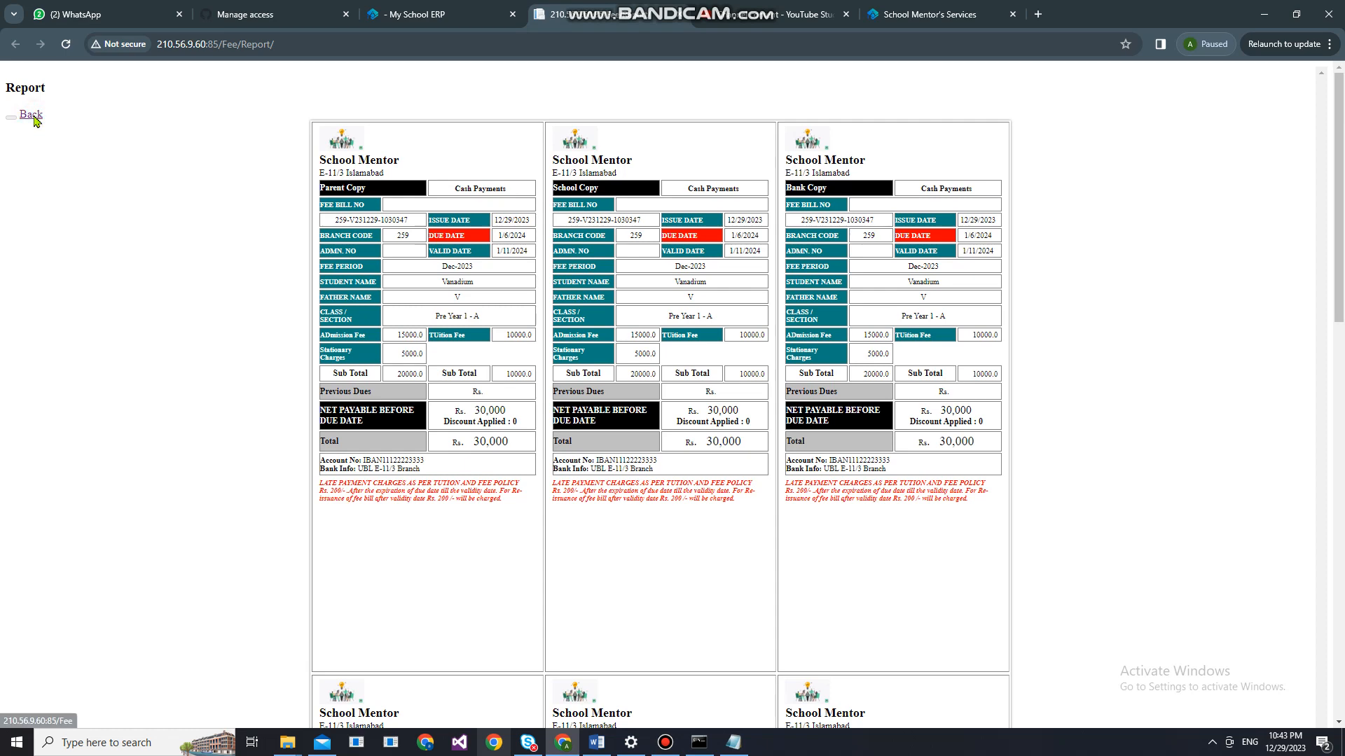
{"action": "left_click", "coordinate": [1087, 76]}
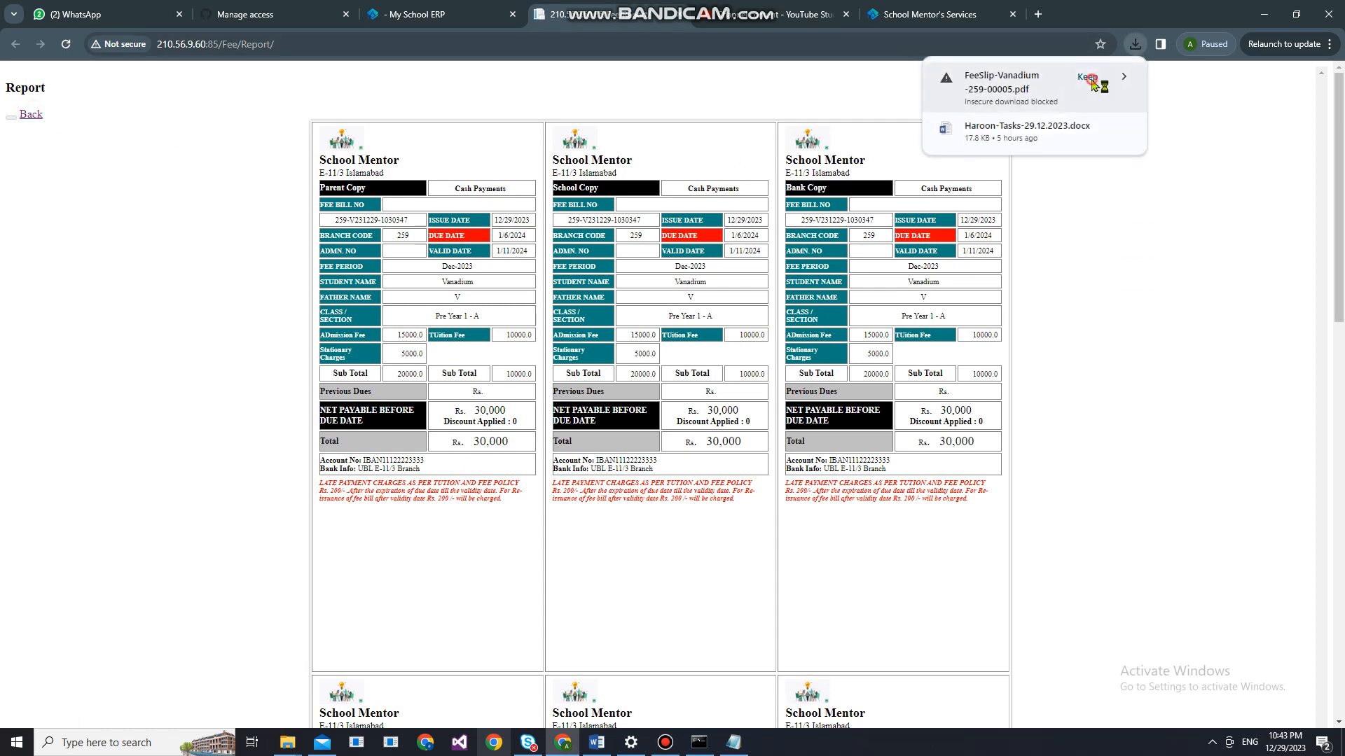
{"action": "left_click", "coordinate": [1057, 84]}
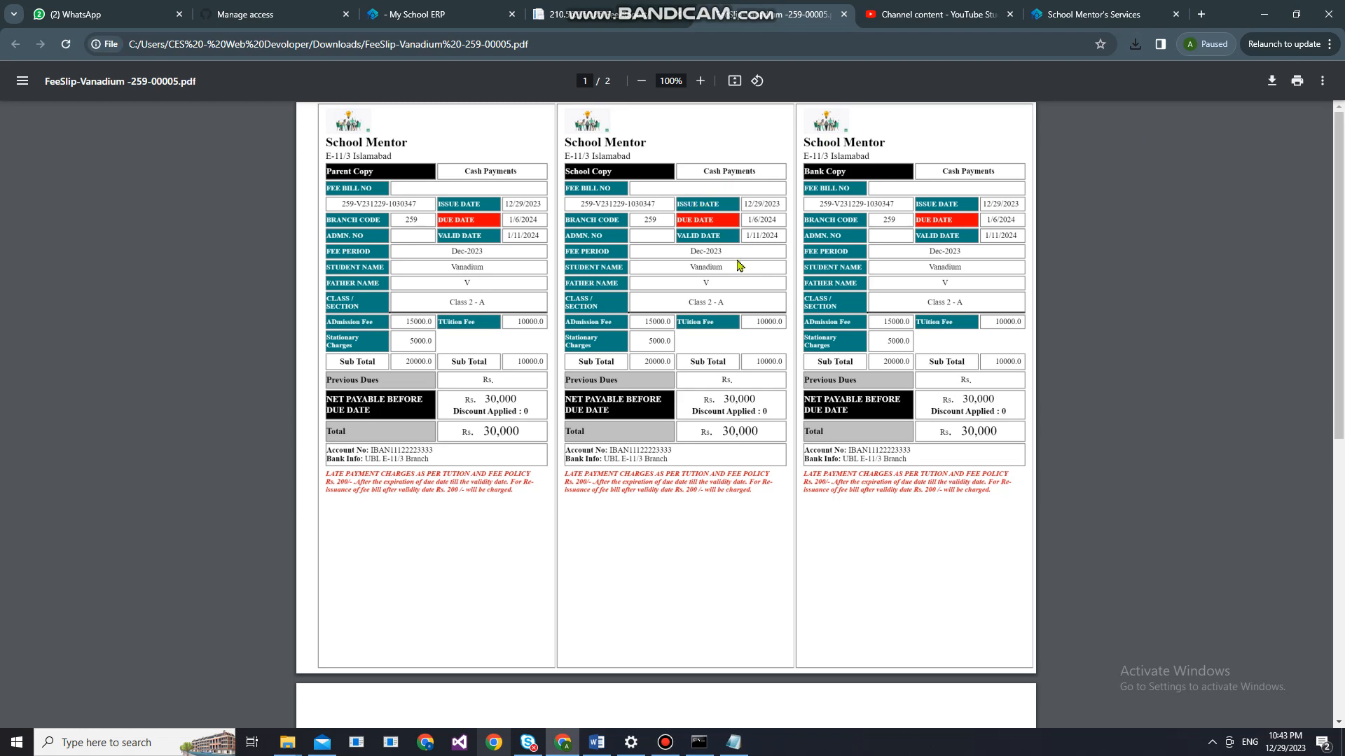
- Print all pages of the Class 2 A fee slip PDF in black and white and close the file
{"action": "key", "text": "ctrl+p"}
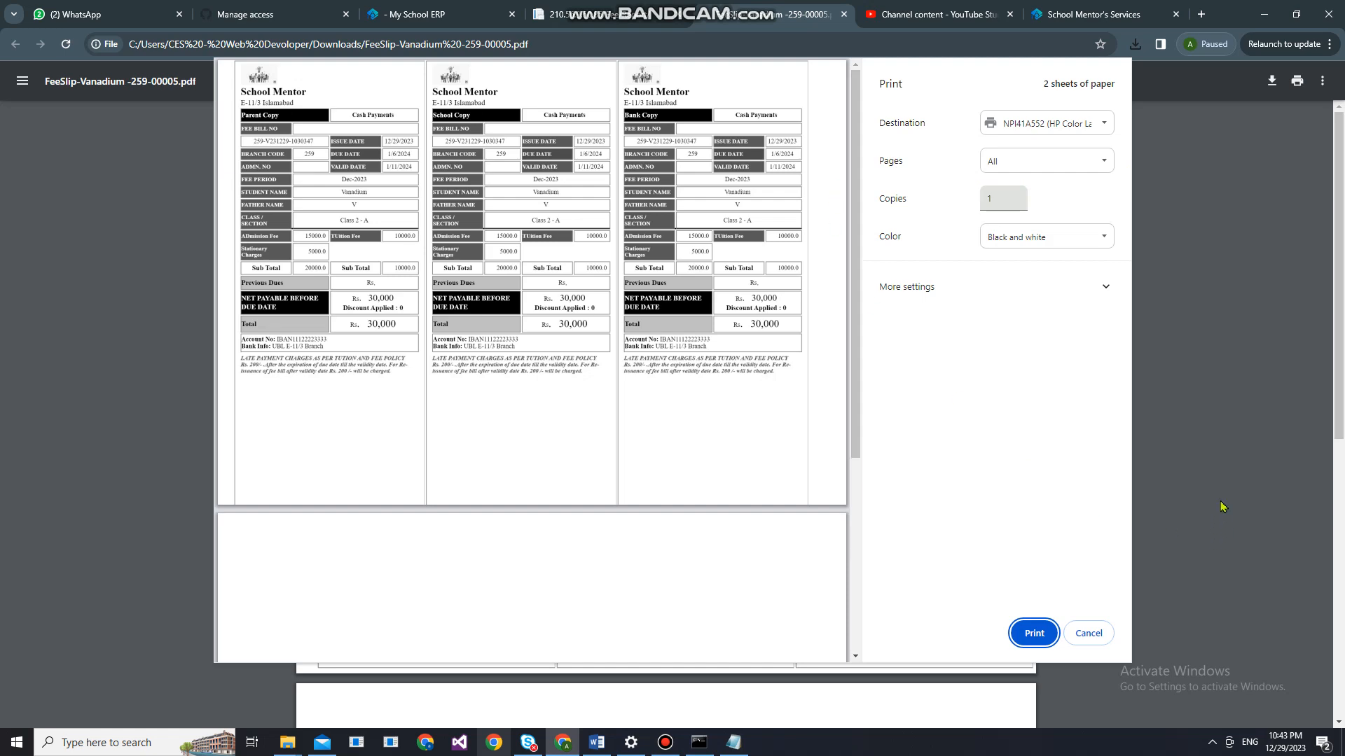
{"action": "left_click", "coordinate": [1030, 640]}
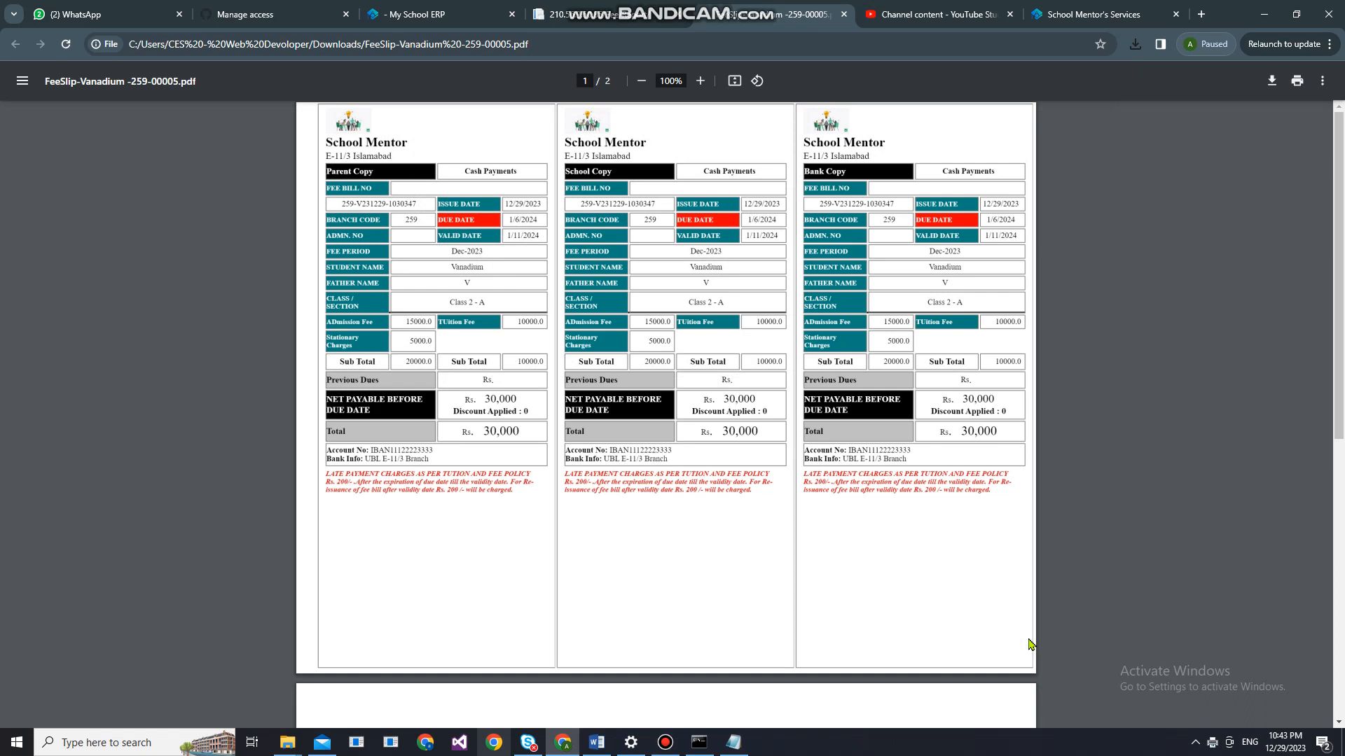
{"action": "left_click", "coordinate": [844, 15]}
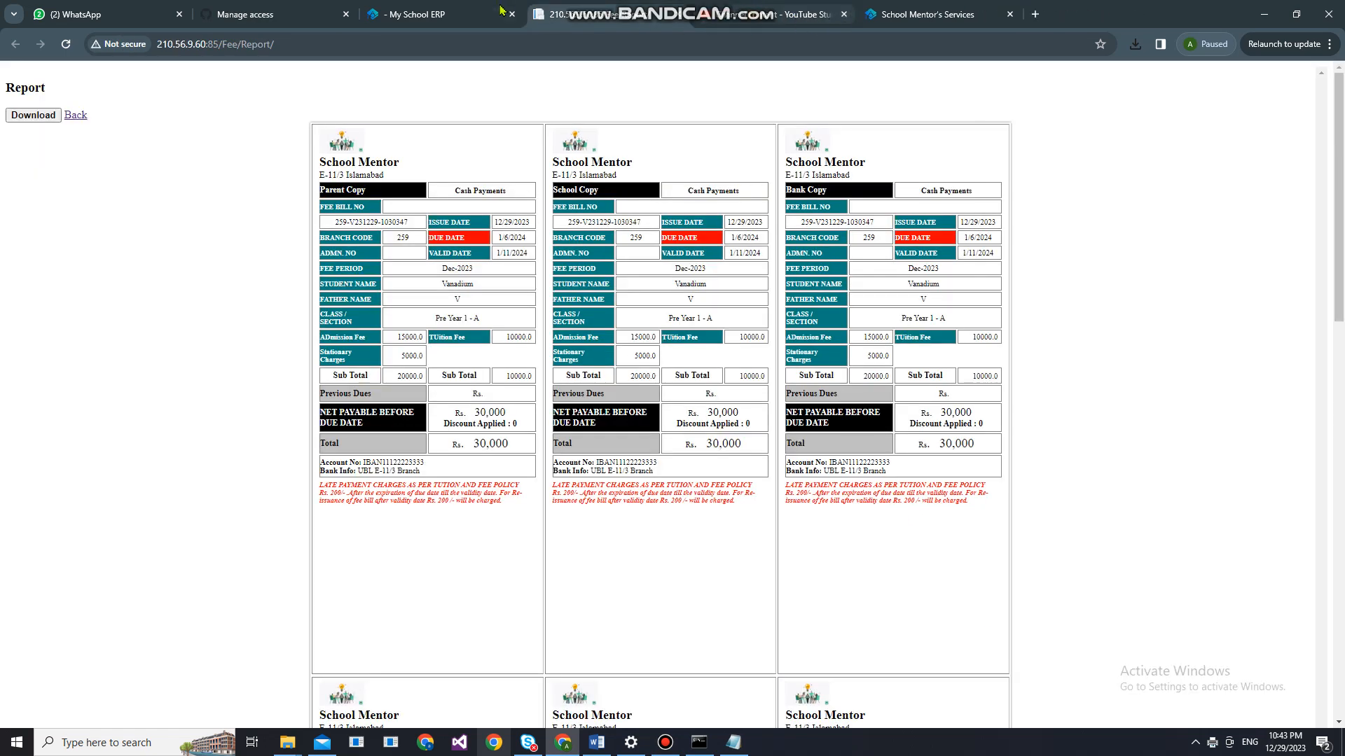
- Return to the fee challans list, open the challan report of Class 1 A and close it again
{"action": "left_click", "coordinate": [467, 7]}
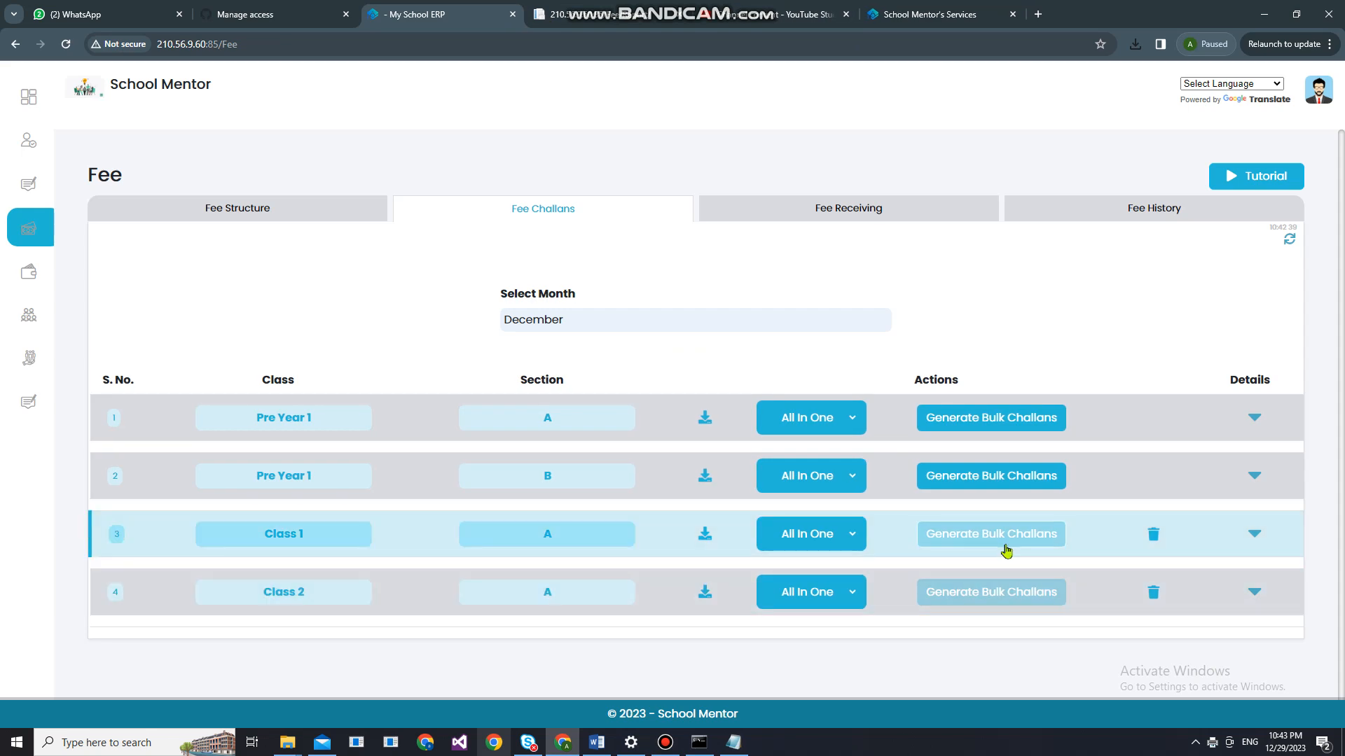
{"action": "left_click", "coordinate": [705, 536]}
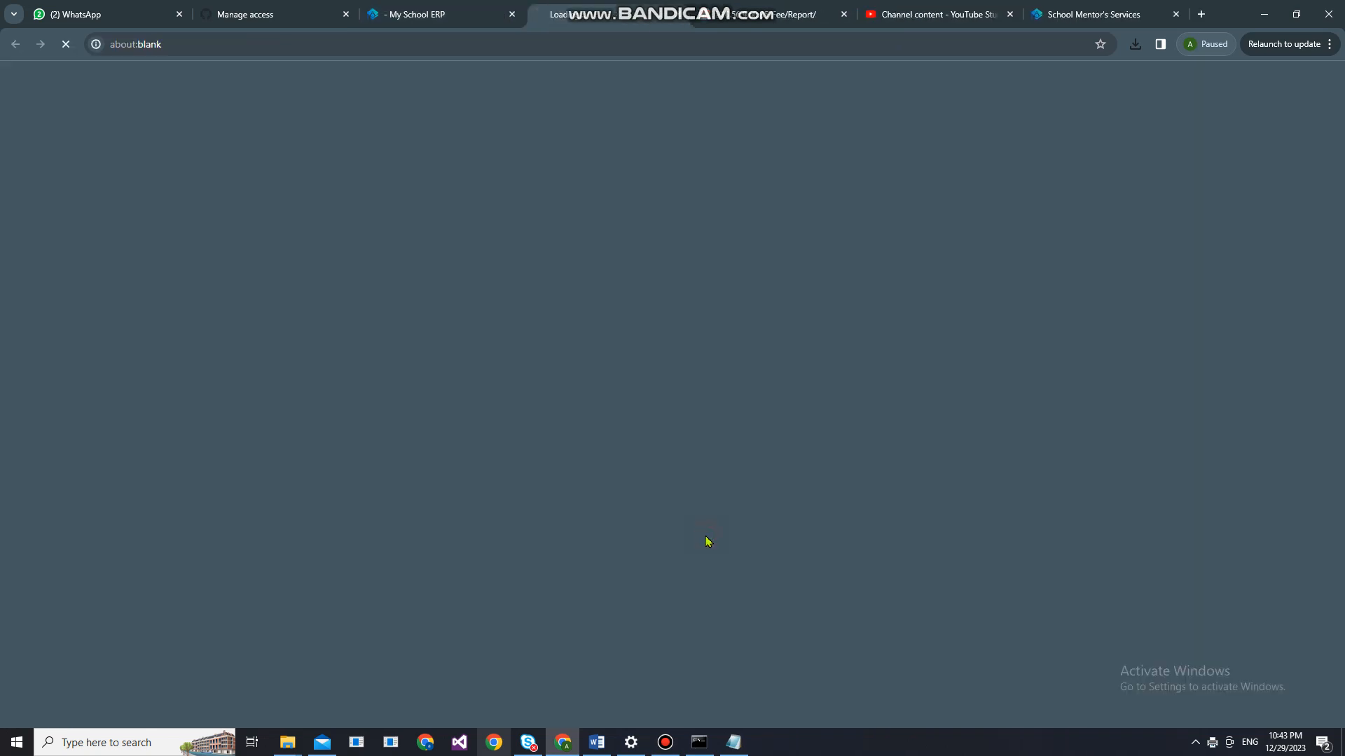
{"action": "left_click", "coordinate": [681, 17]}
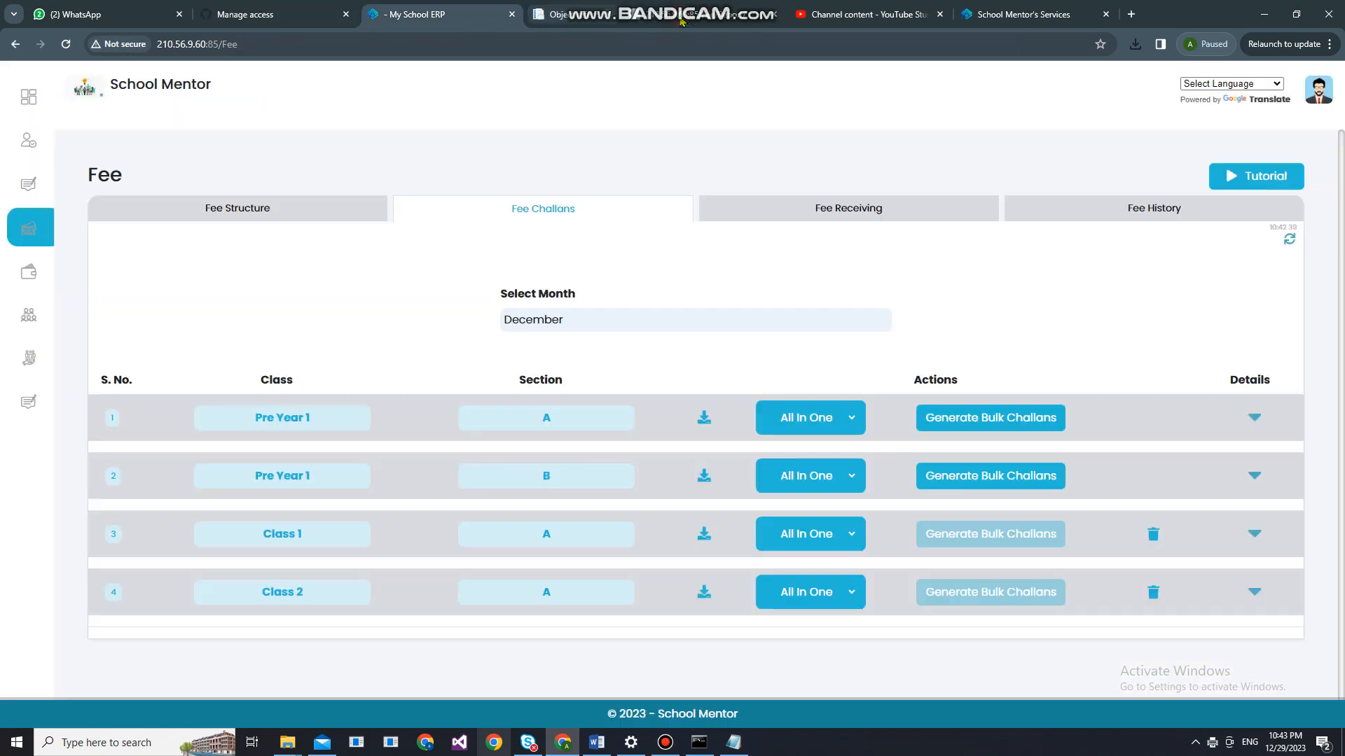
- Delete the existing December challans of Class 1 A and confirm the deletion
{"action": "left_click", "coordinate": [1153, 536]}
{"action": "left_click", "coordinate": [756, 472]}
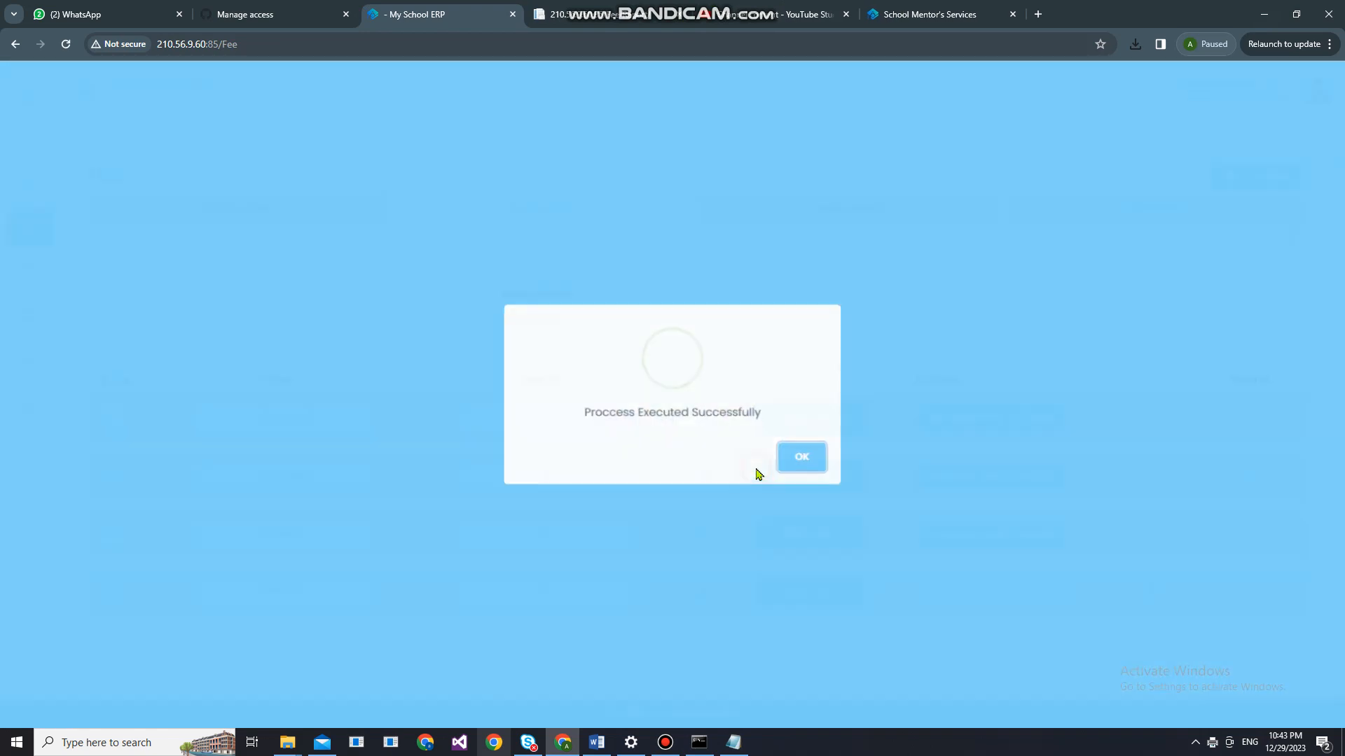
{"action": "left_click", "coordinate": [818, 462]}
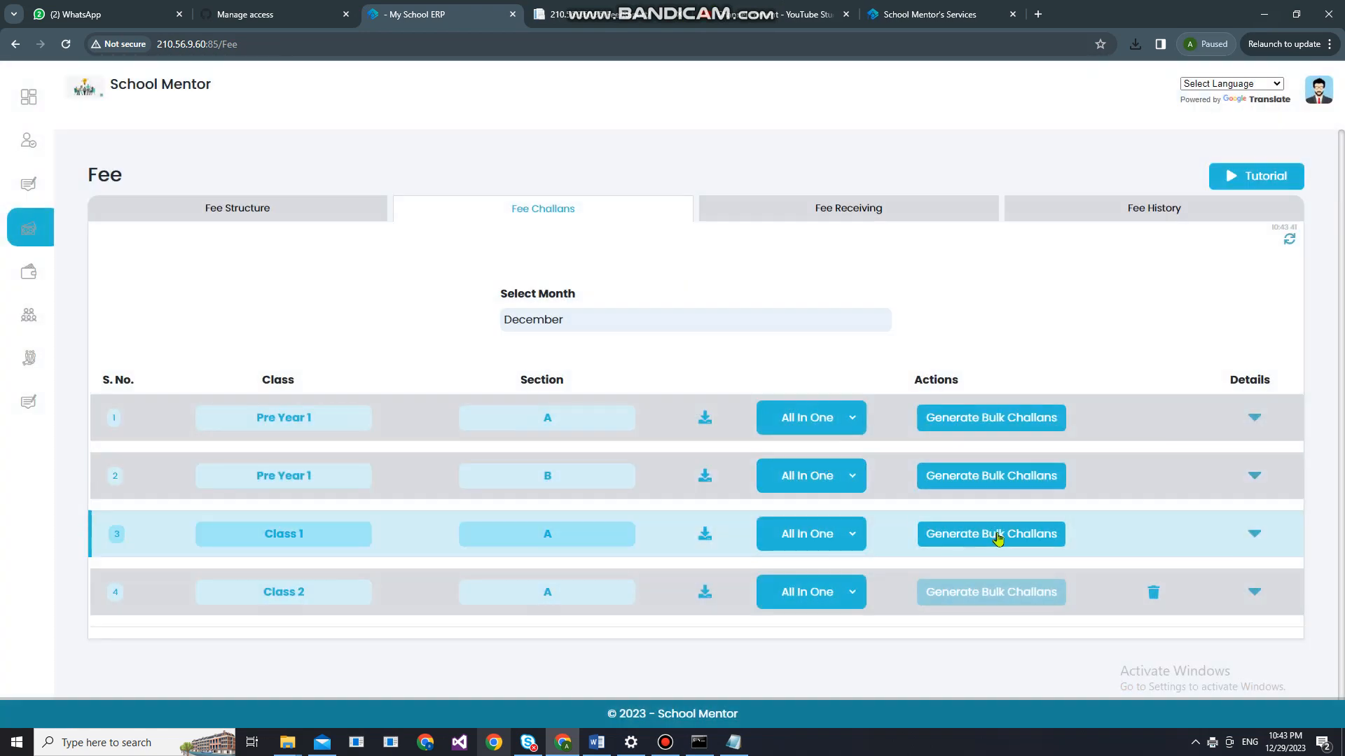
- Generate monthly bulk challans for Class 1 A for December with all fee heads, and dismiss the bulk discount form
{"action": "left_click", "coordinate": [998, 536]}
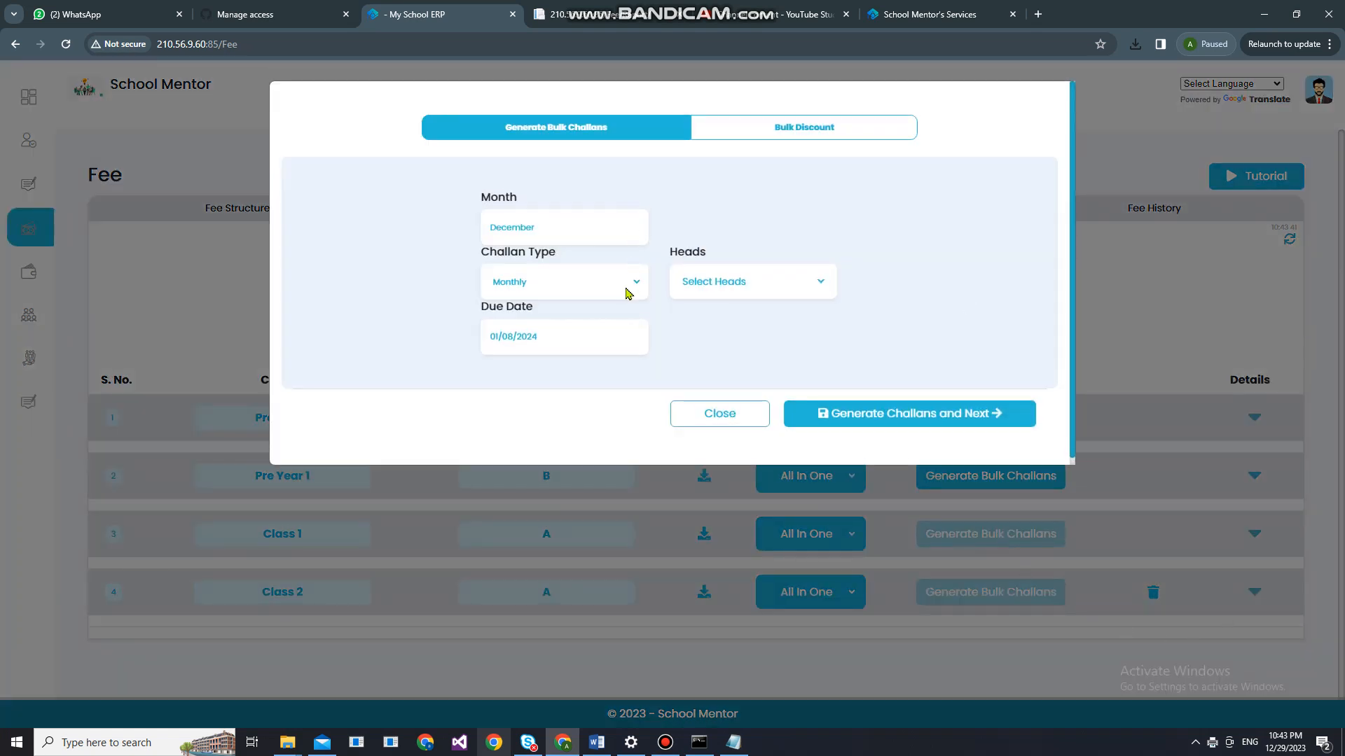
{"action": "left_click", "coordinate": [720, 280]}
{"action": "left_click", "coordinate": [692, 312]}
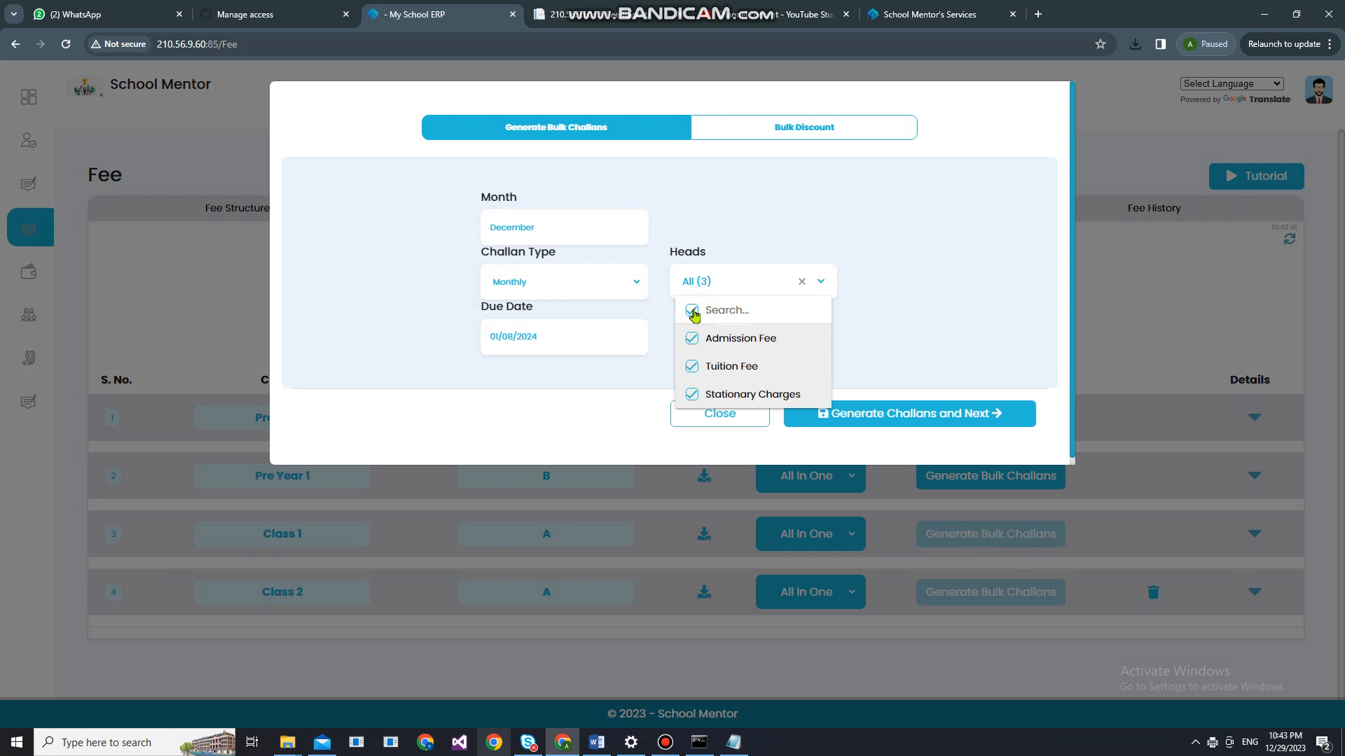
{"action": "left_click", "coordinate": [984, 308]}
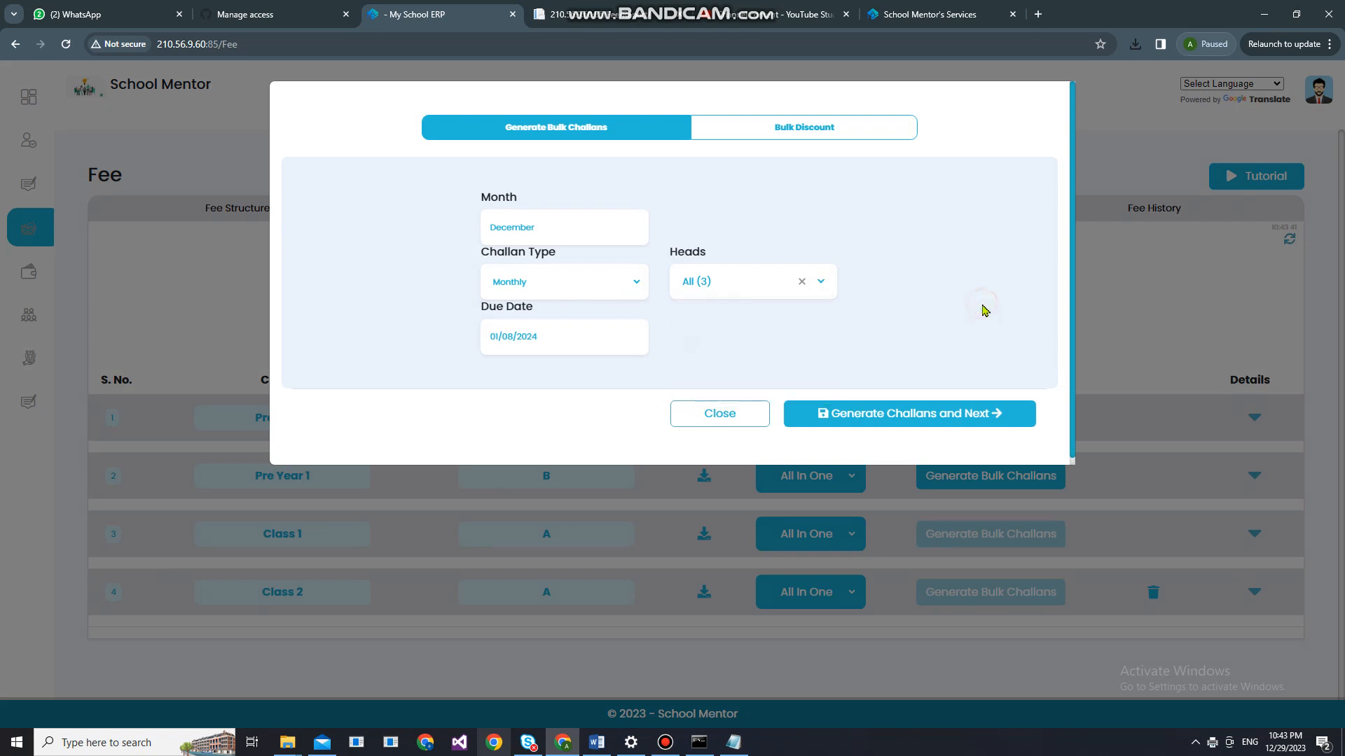
{"action": "left_click", "coordinate": [852, 415]}
{"action": "left_click", "coordinate": [1127, 342]}
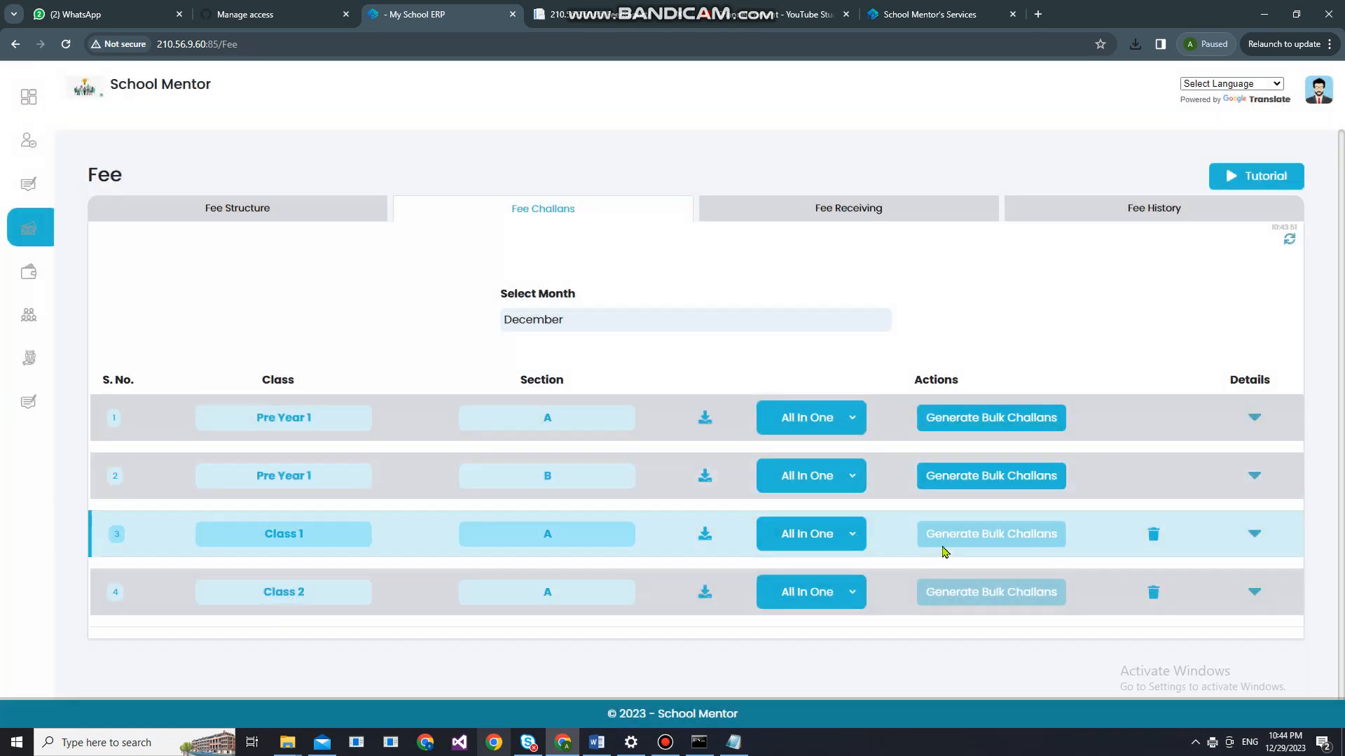
- Open the new challan report for Class 1 A and examine the fee slips of all its students
{"action": "left_click", "coordinate": [703, 537]}
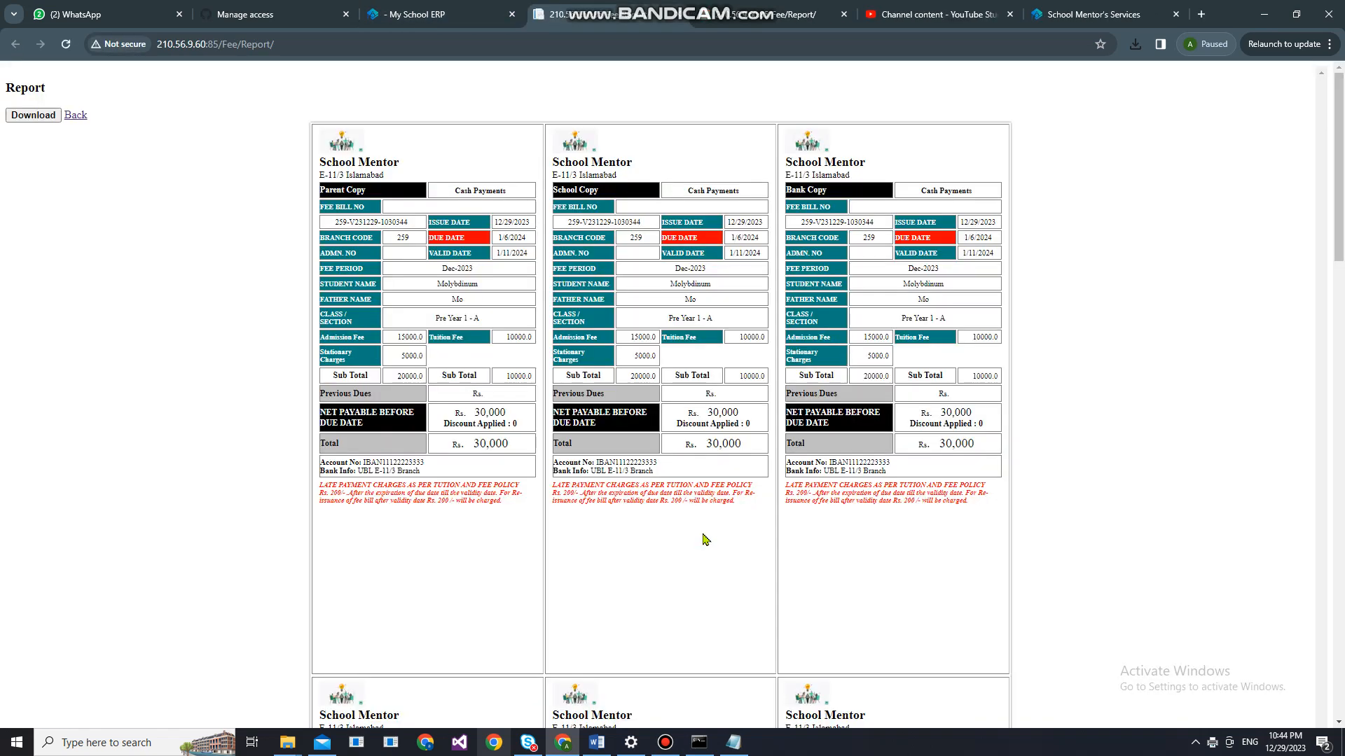
{"action": "scroll", "coordinate": [737, 352], "scroll_direction": "down", "scroll_amount": 6}
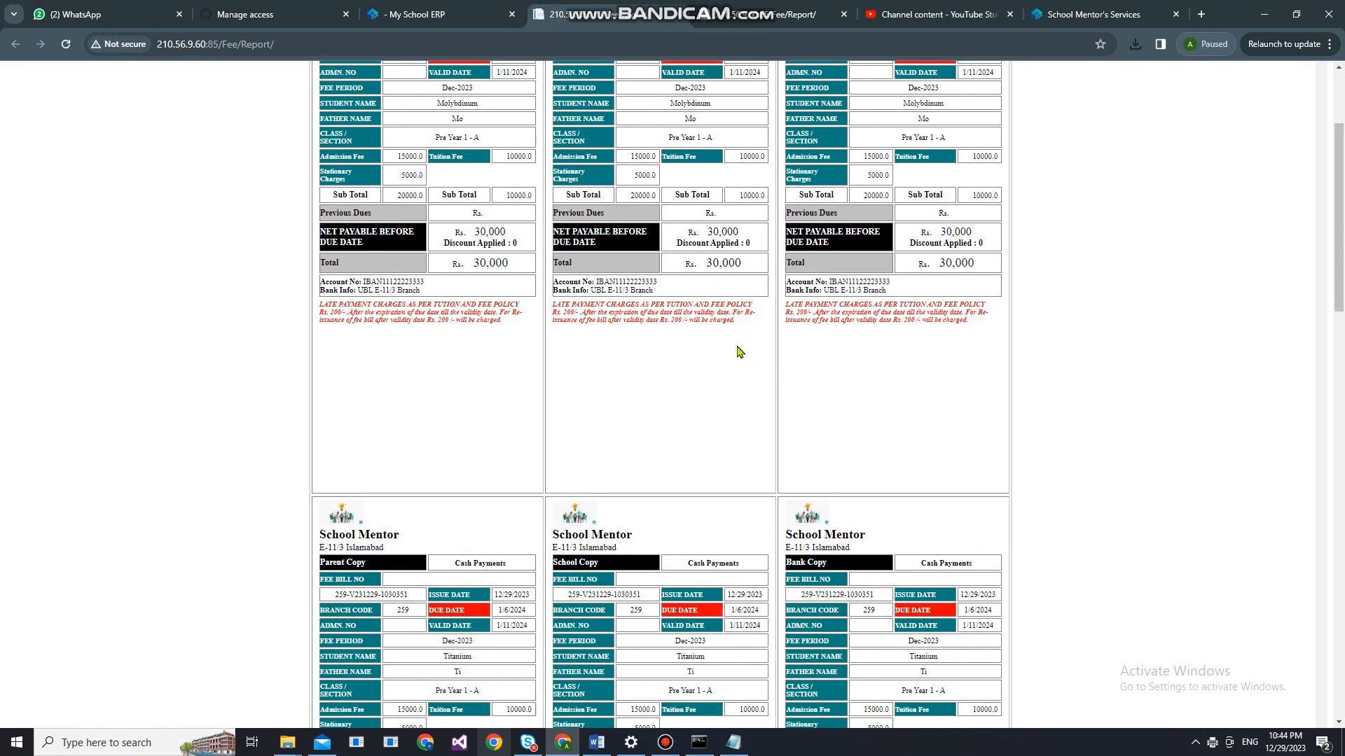
{"action": "scroll", "coordinate": [738, 352], "scroll_direction": "down", "scroll_amount": 10}
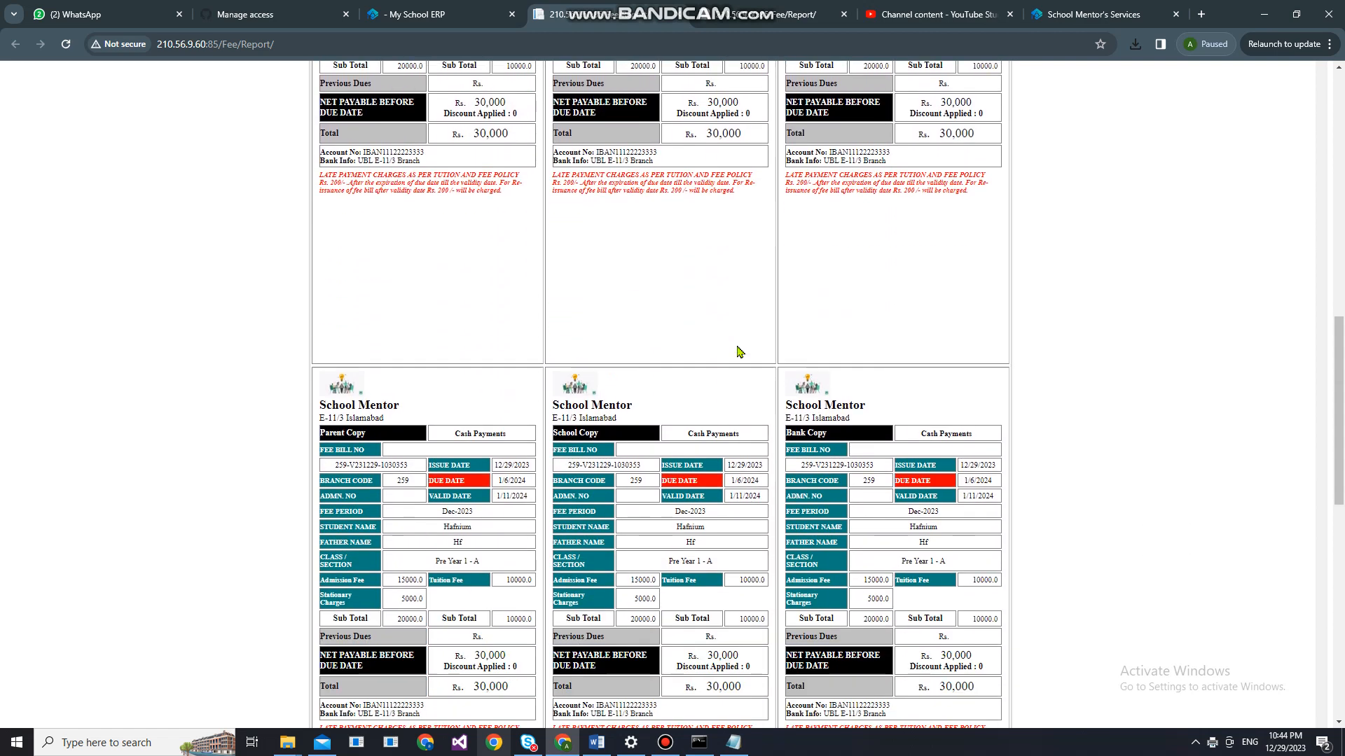
{"action": "scroll", "coordinate": [738, 352], "scroll_direction": "down", "scroll_amount": 6}
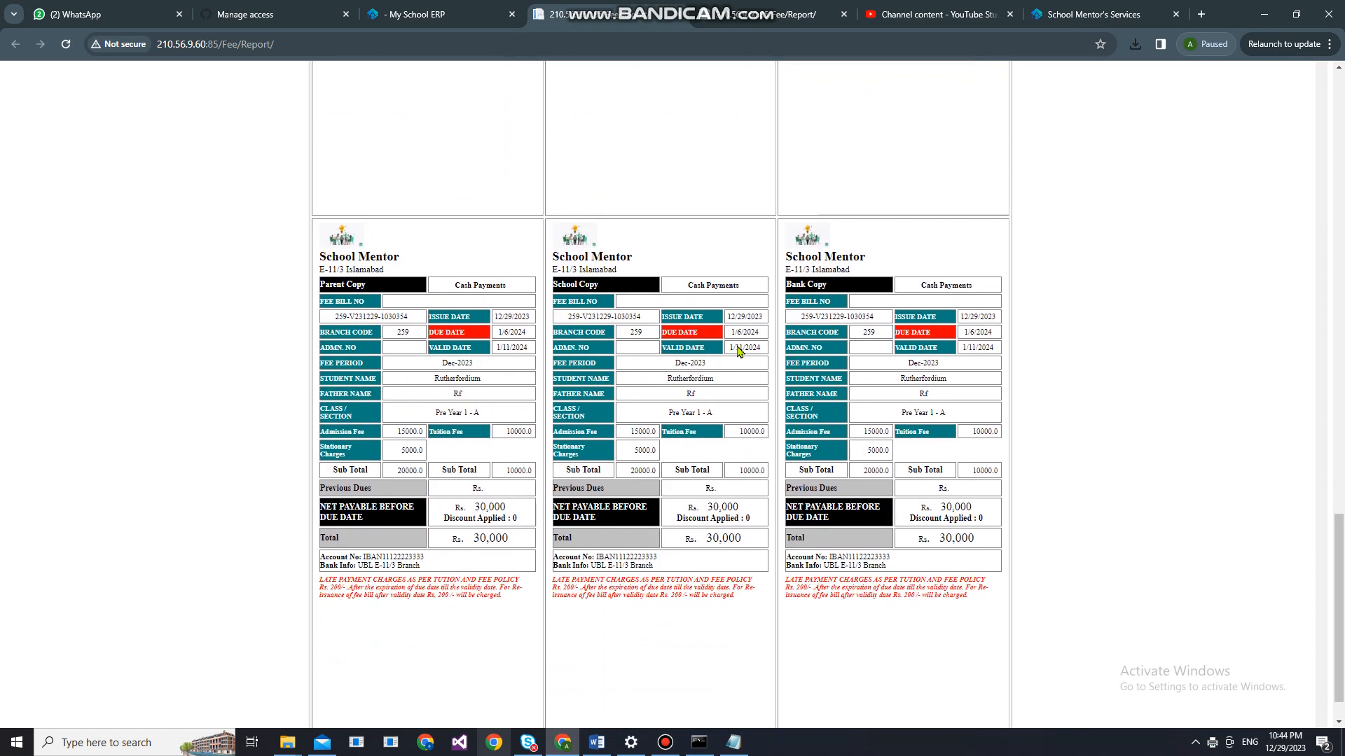
{"action": "scroll", "coordinate": [737, 351], "scroll_direction": "up", "scroll_amount": 10}
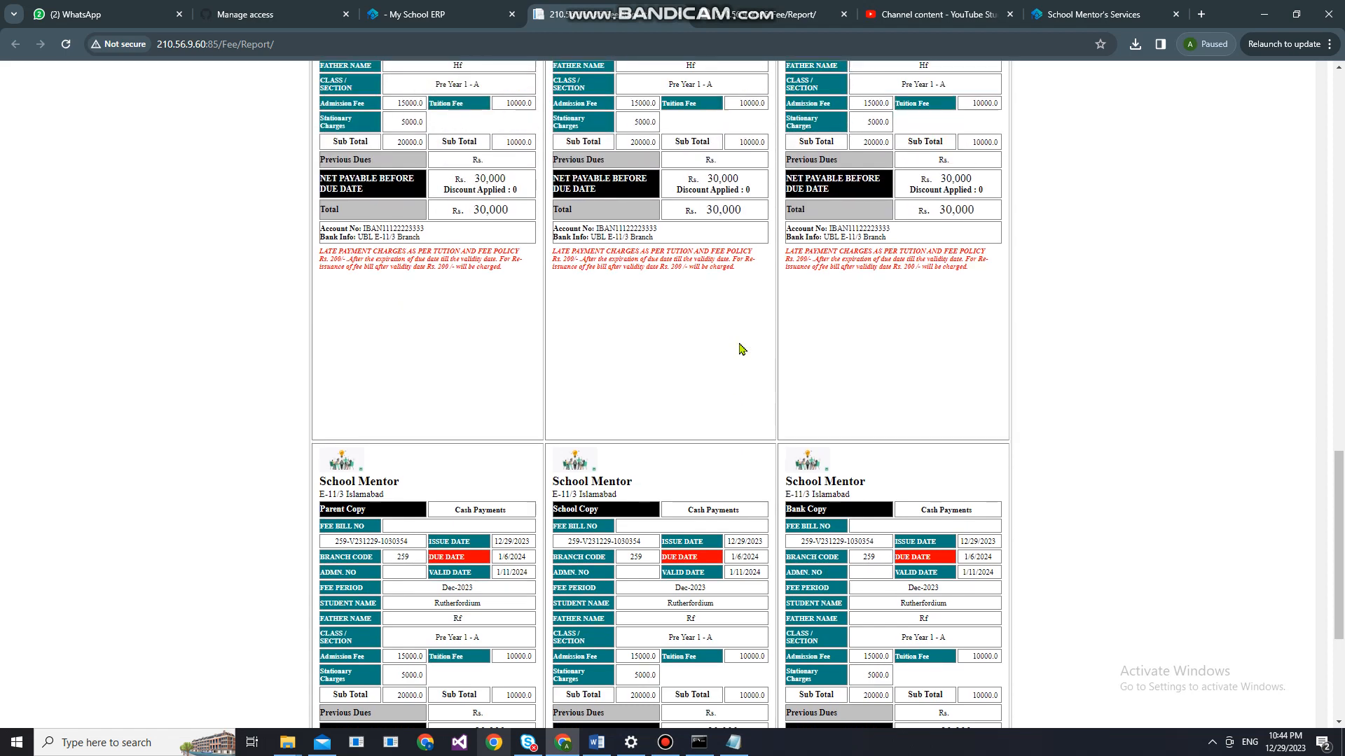
{"action": "scroll", "coordinate": [740, 349], "scroll_direction": "up", "scroll_amount": 5}
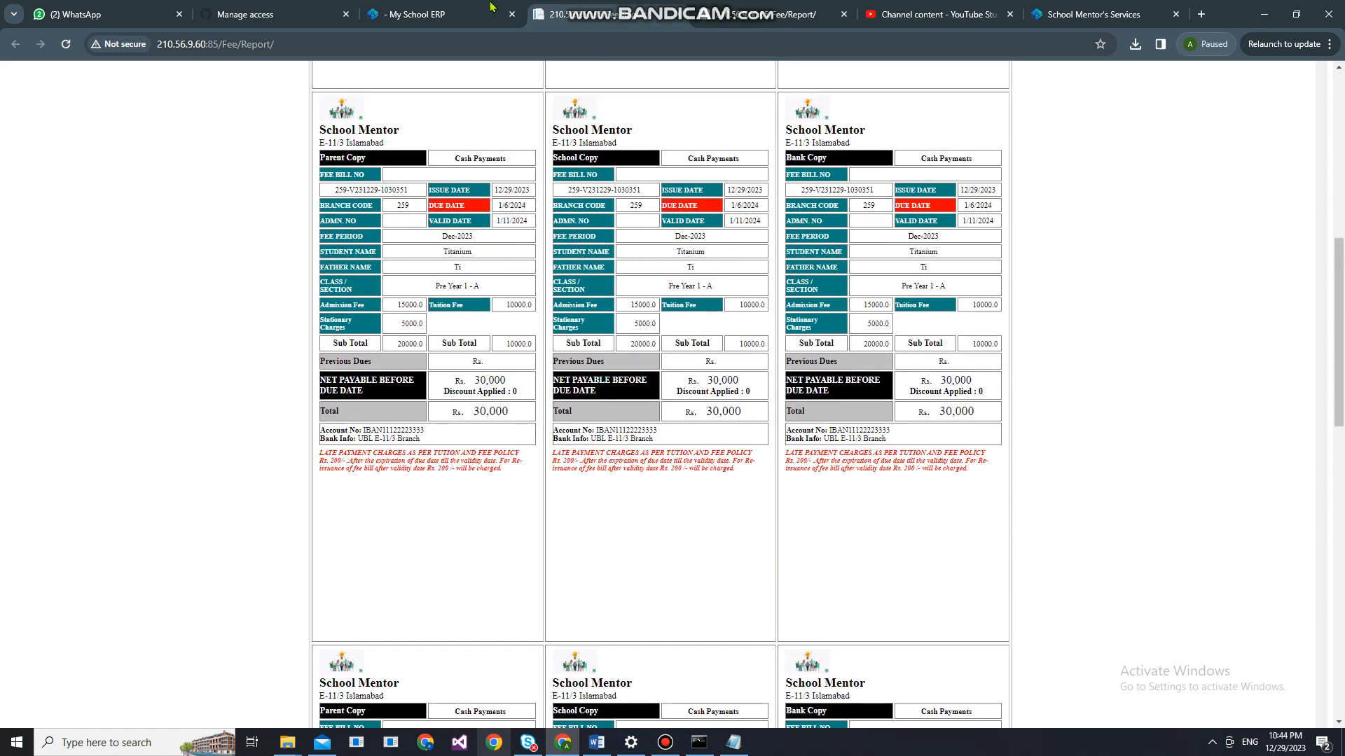
- Review the copy options offered for the Class 1 A challans, compare them with the open report and return to the challan list
{"action": "left_click", "coordinate": [423, 6]}
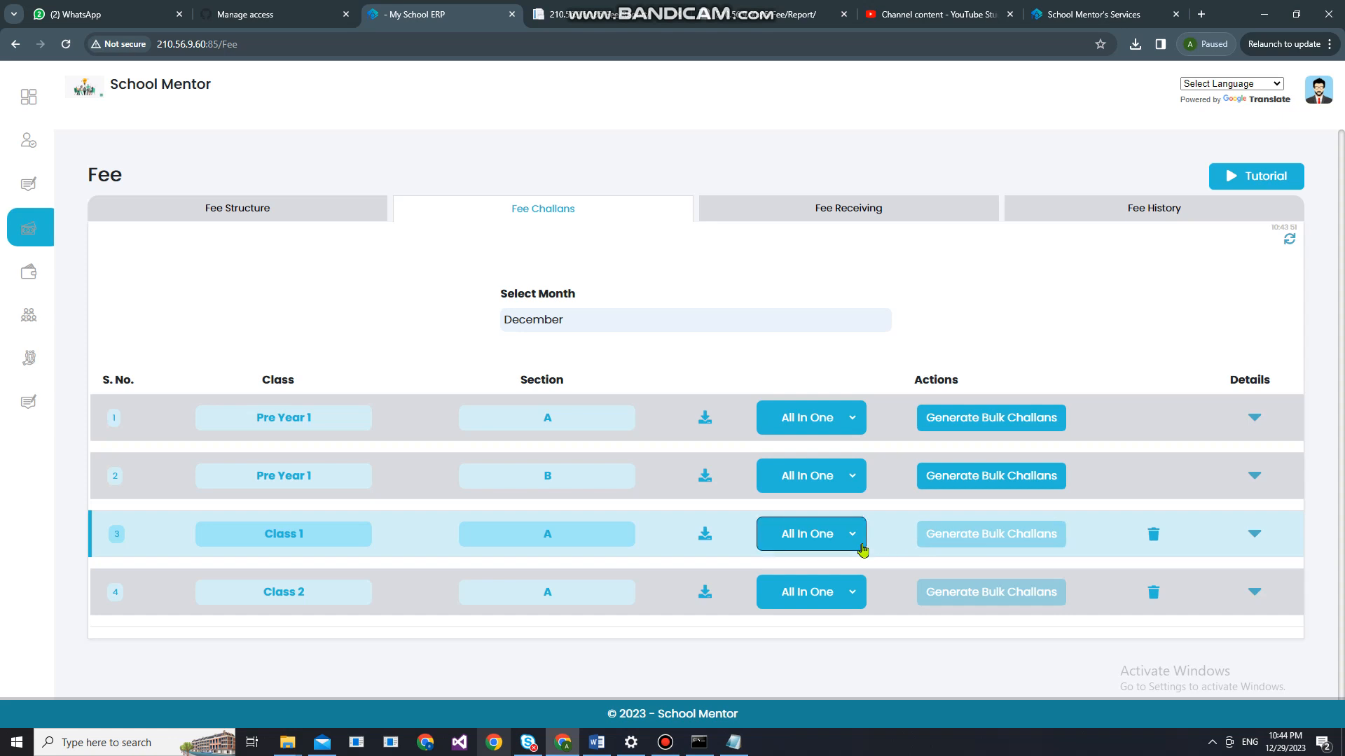
{"action": "left_click", "coordinate": [856, 537]}
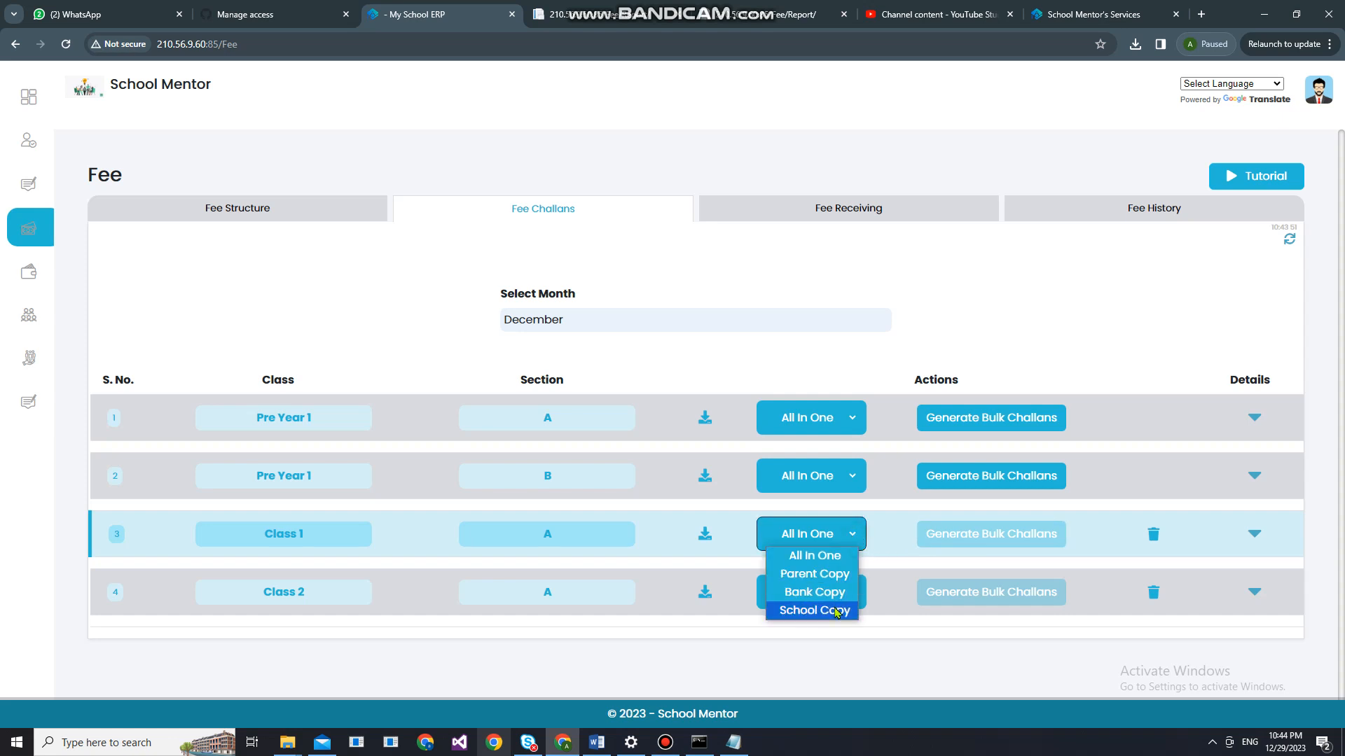
{"action": "left_click", "coordinate": [578, 15]}
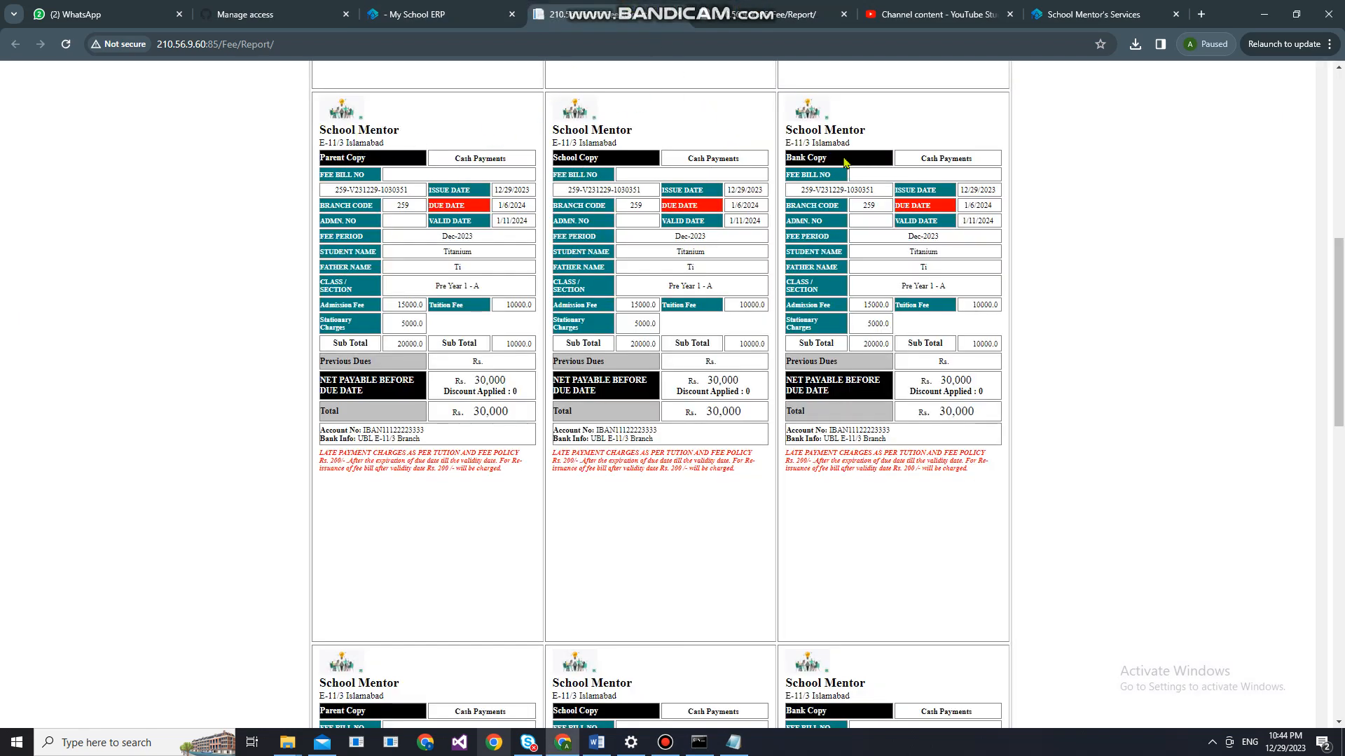
{"action": "left_click", "coordinate": [448, 9]}
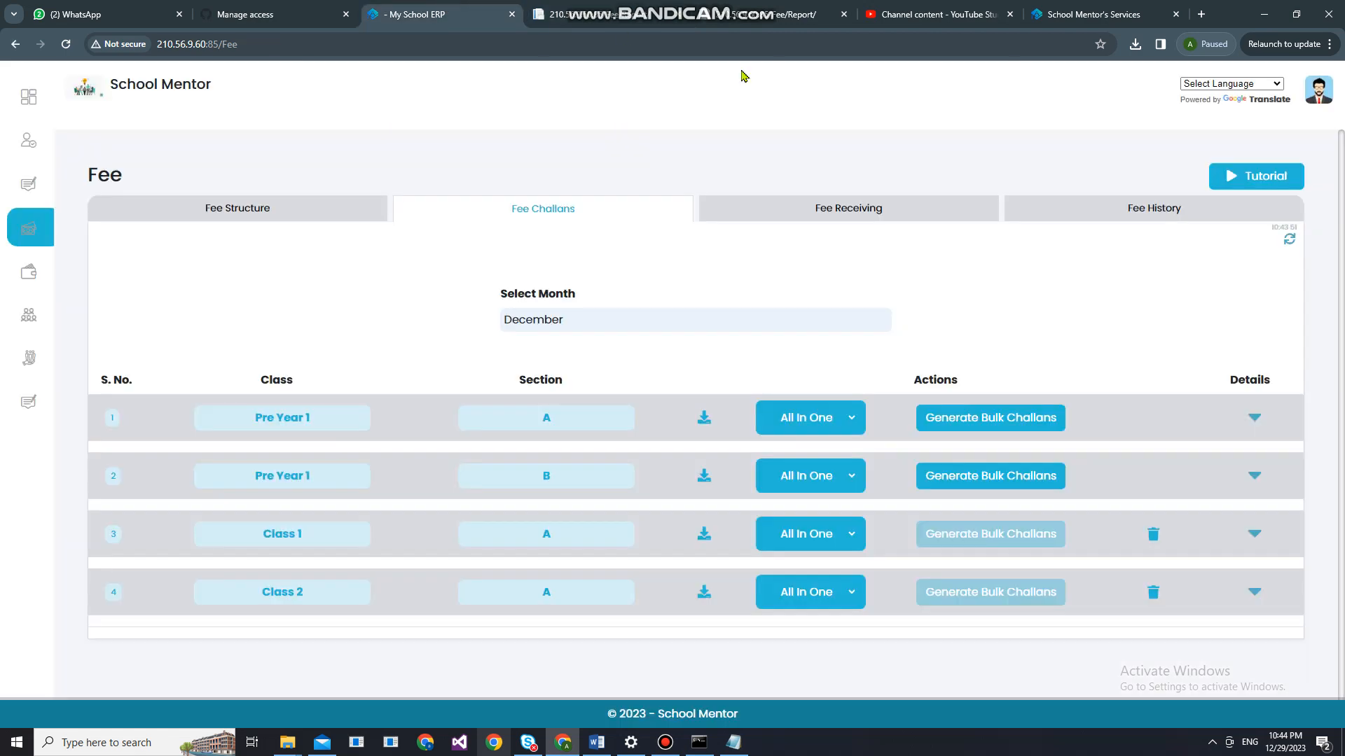
- Try to get only the Parent Copy in the Class 1 A challan report and close the report
{"action": "left_click", "coordinate": [853, 535]}
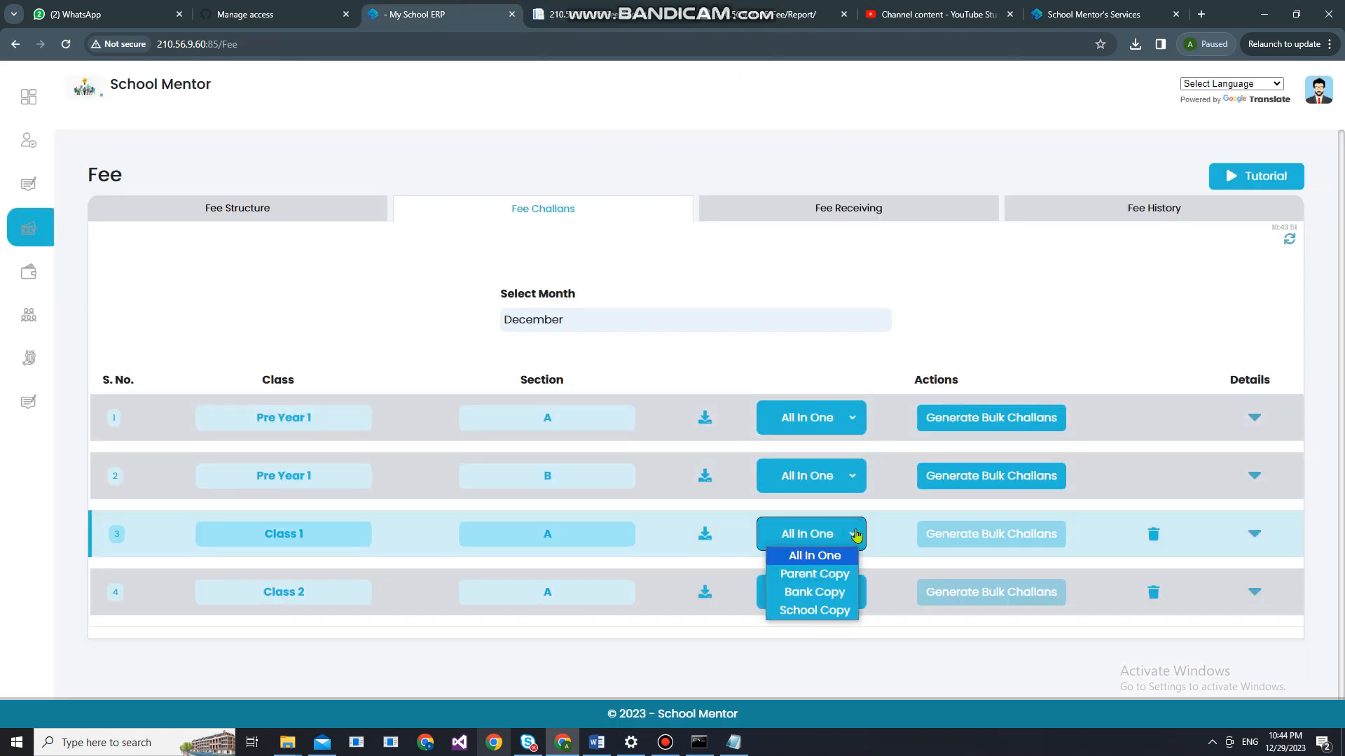
{"action": "left_click", "coordinate": [814, 573]}
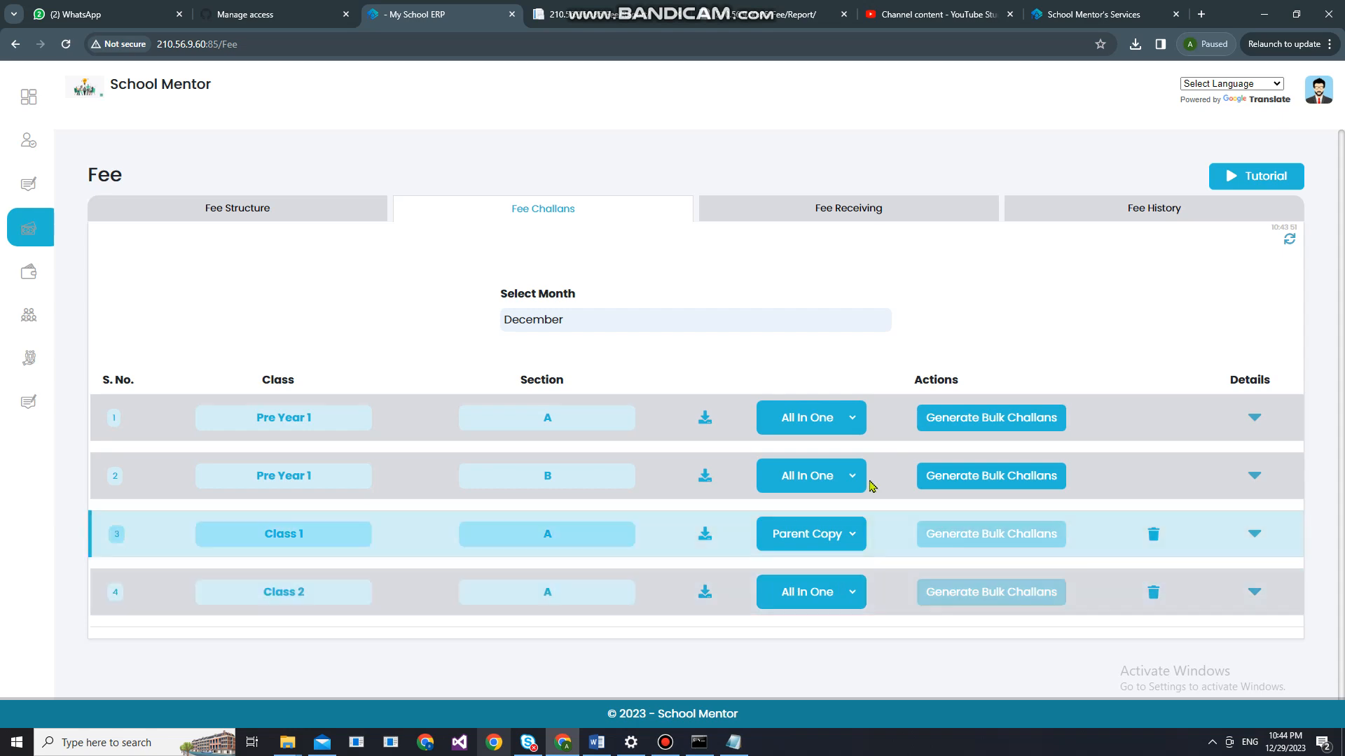
{"action": "left_click", "coordinate": [705, 533]}
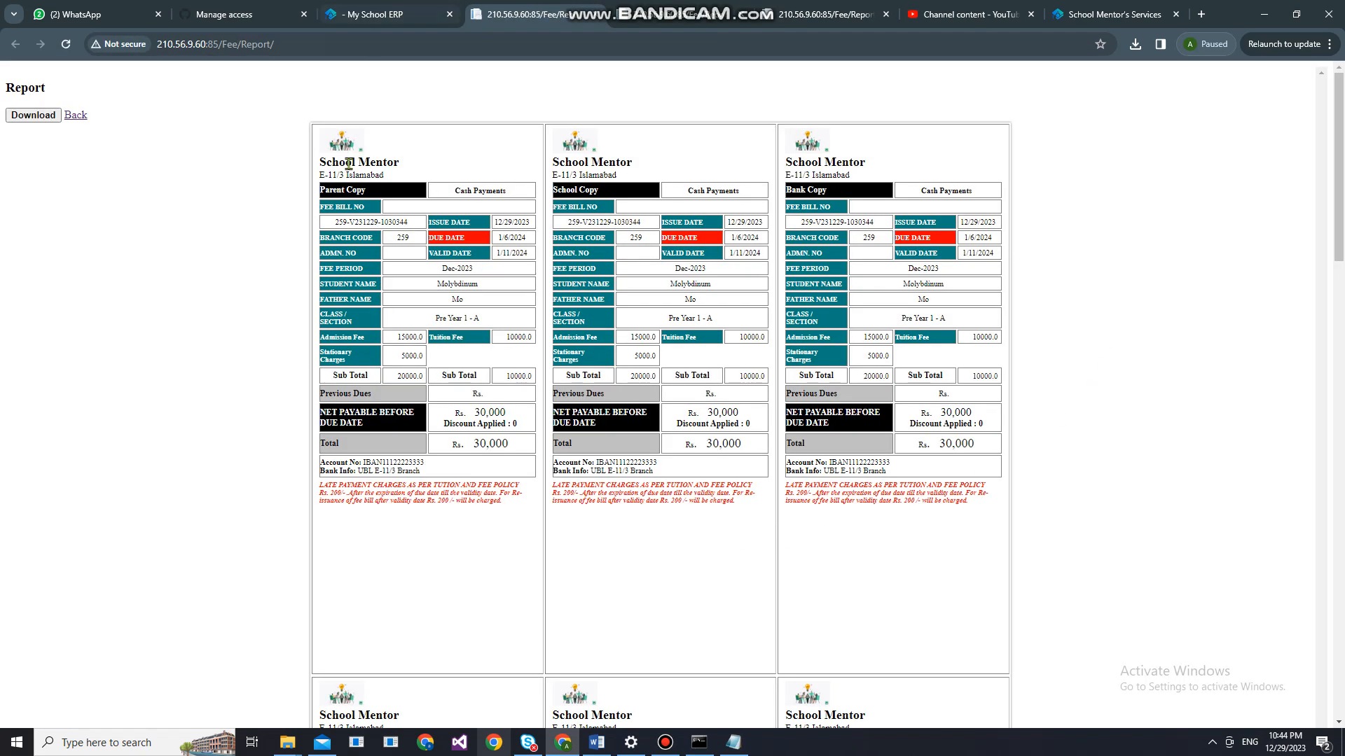
{"action": "left_click", "coordinate": [597, 19]}
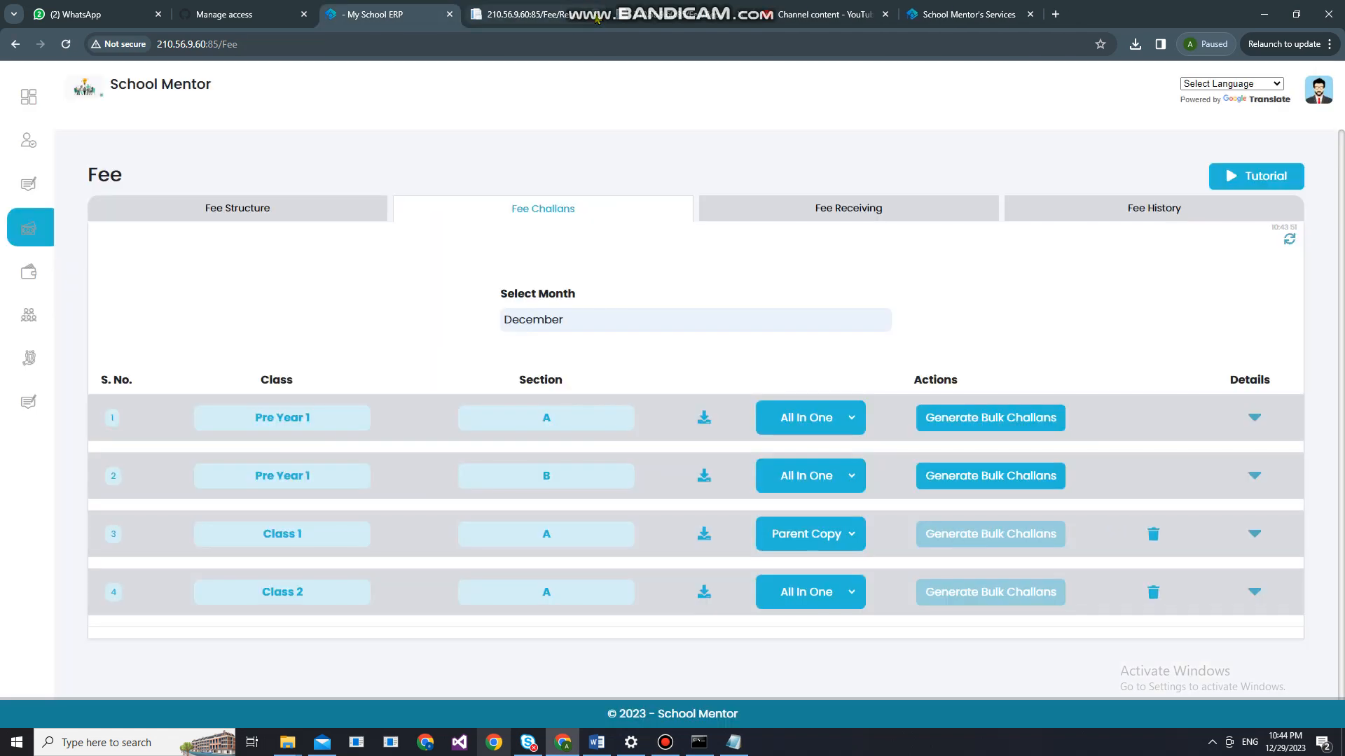
- Refresh the challan list, choose Parent Copy for Class 1 A, check its report again and return to the list
{"action": "left_click", "coordinate": [1289, 239]}
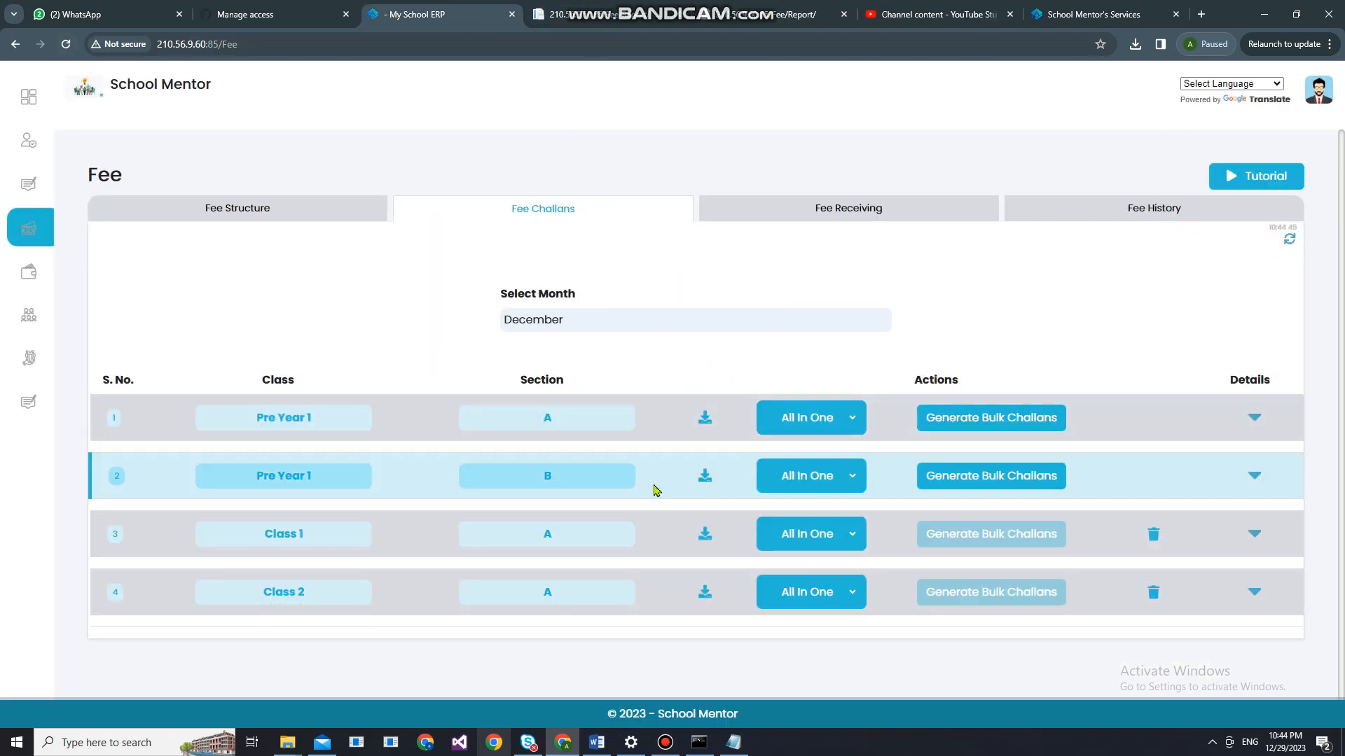
{"action": "left_click", "coordinate": [853, 537]}
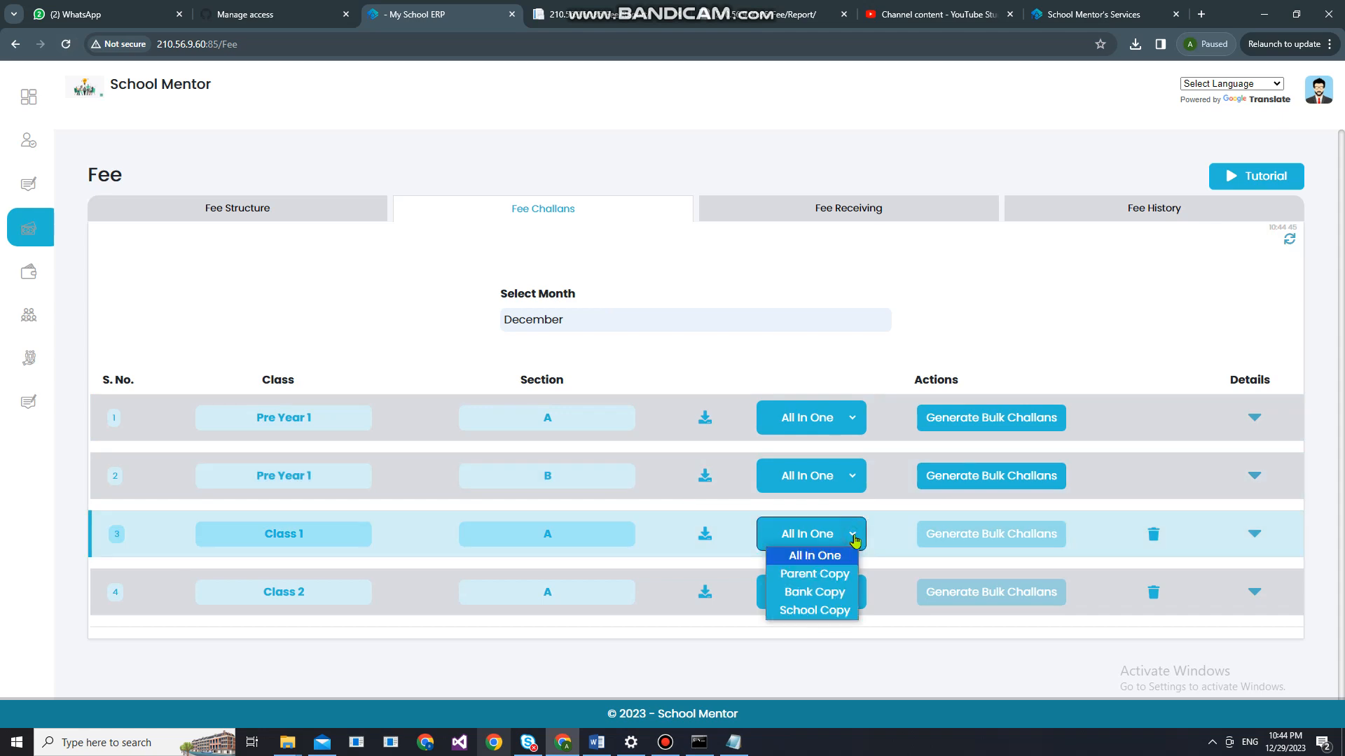
{"action": "left_click", "coordinate": [812, 574]}
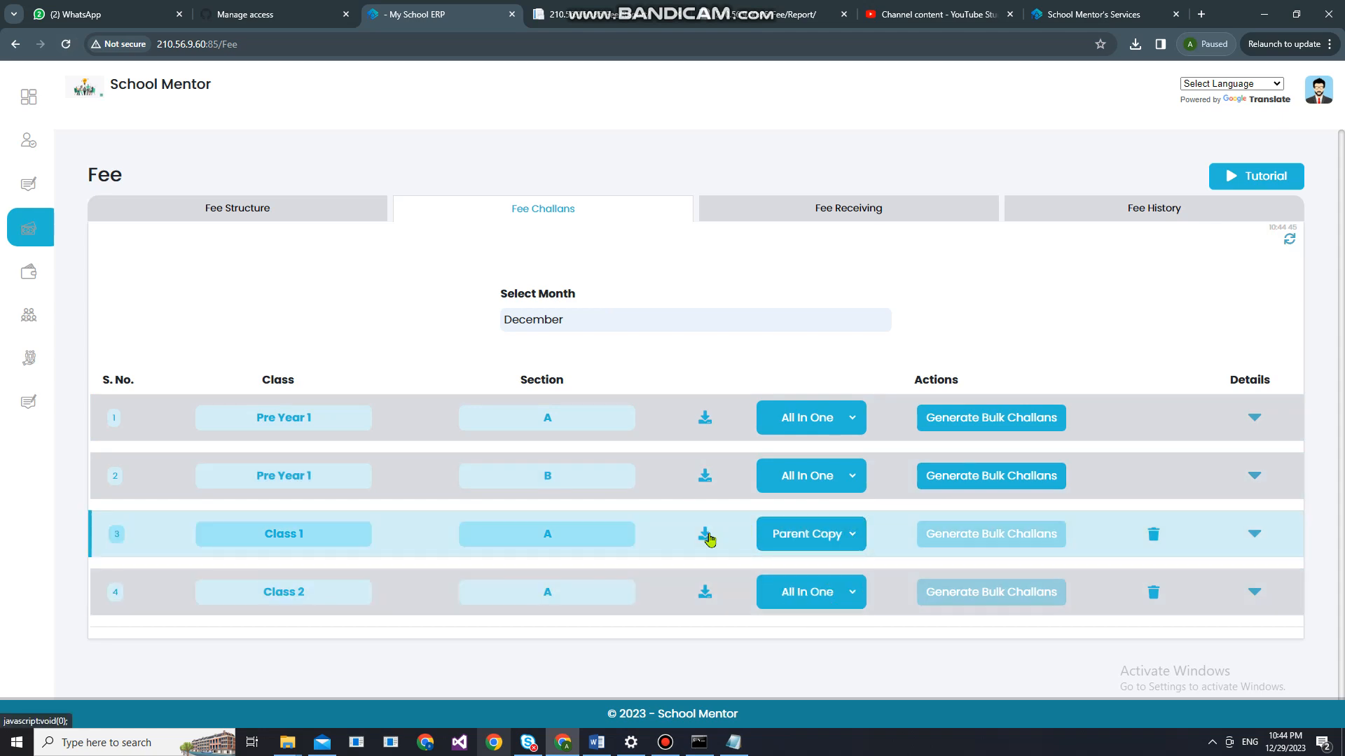
{"action": "left_click", "coordinate": [706, 535]}
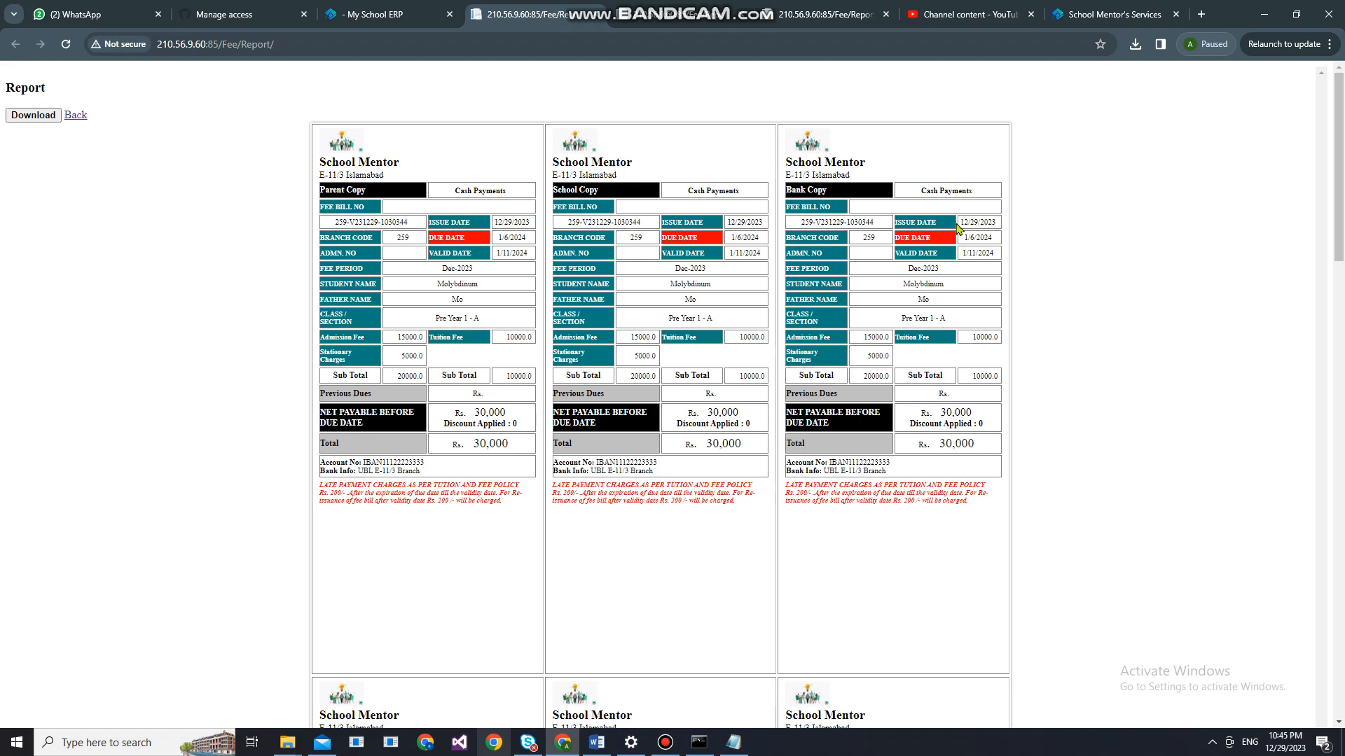
{"action": "left_click", "coordinate": [443, 7]}
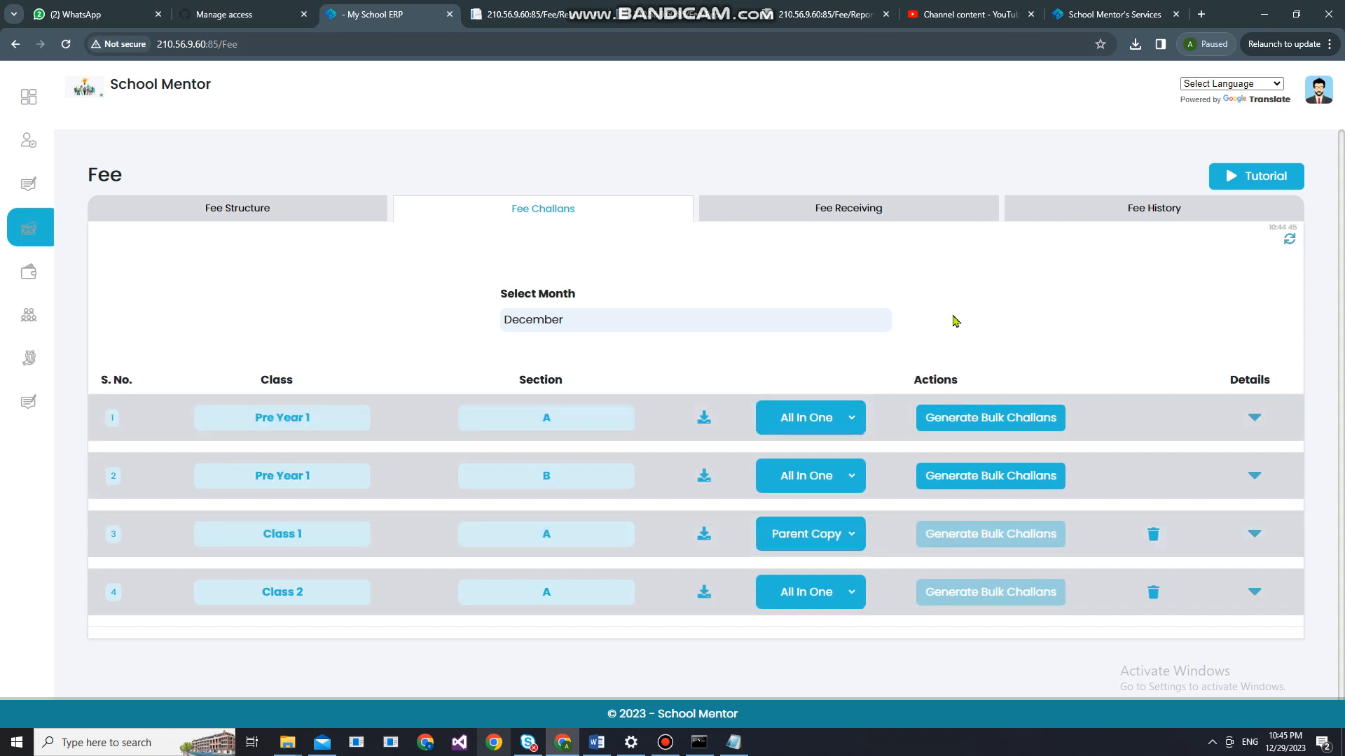
{"action": "left_click", "coordinate": [667, 744]}
{"action": "left_click", "coordinate": [667, 743]}
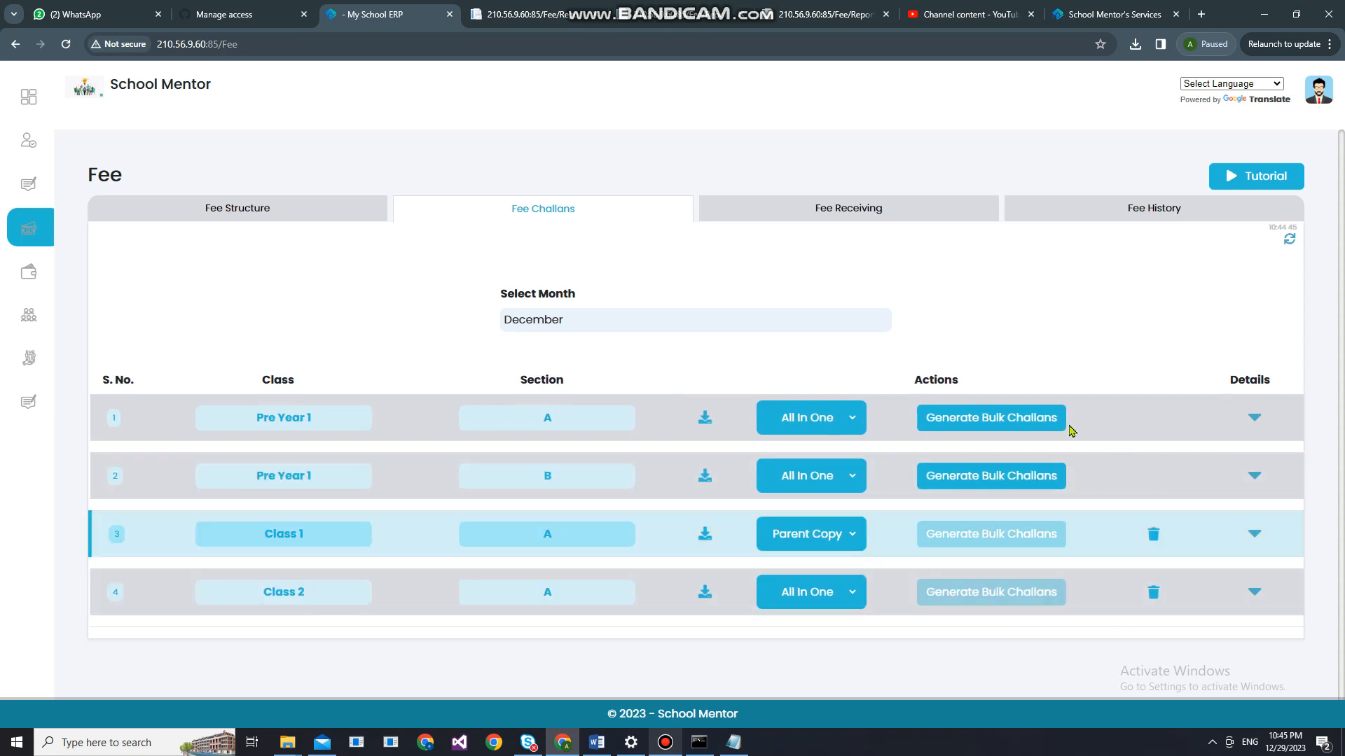
- Open the active students page and expand the student list of Pre Year 1 B
{"action": "mouse_move", "coordinate": [2, 300]}
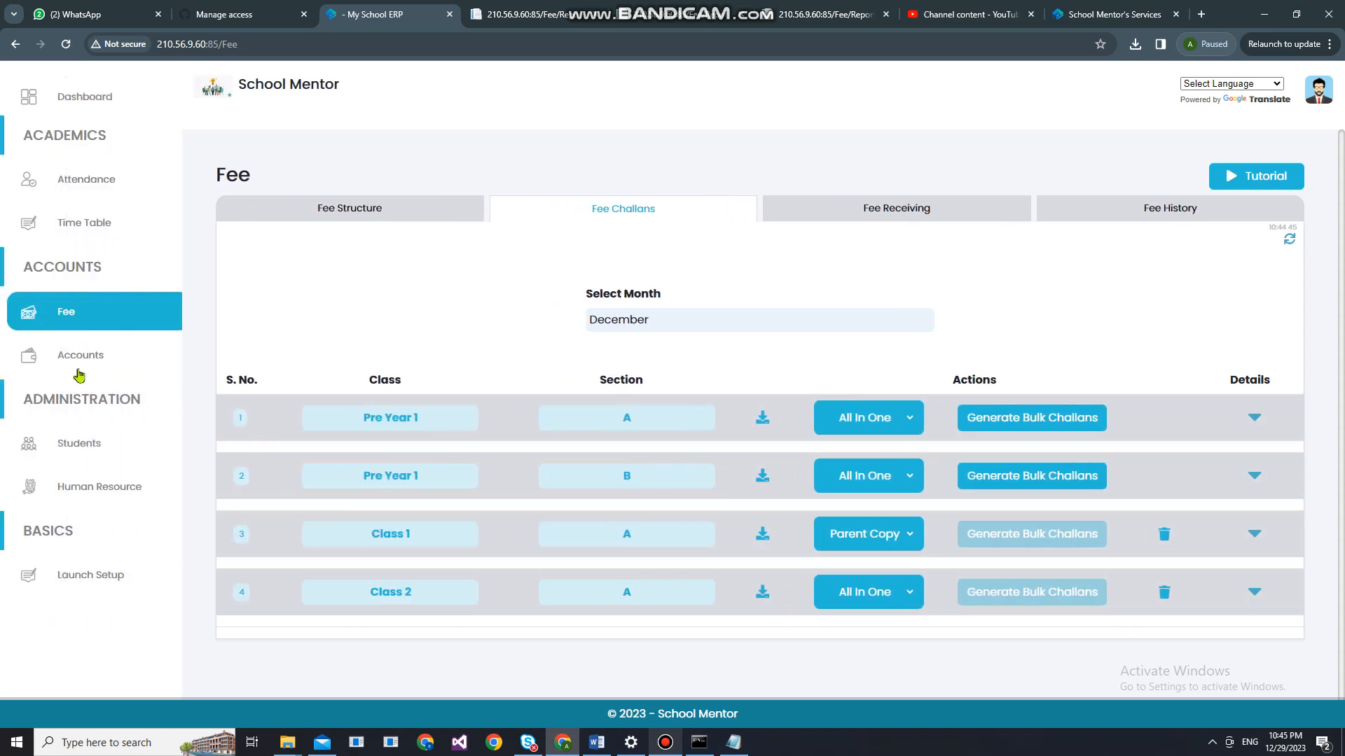
{"action": "left_click", "coordinate": [93, 460]}
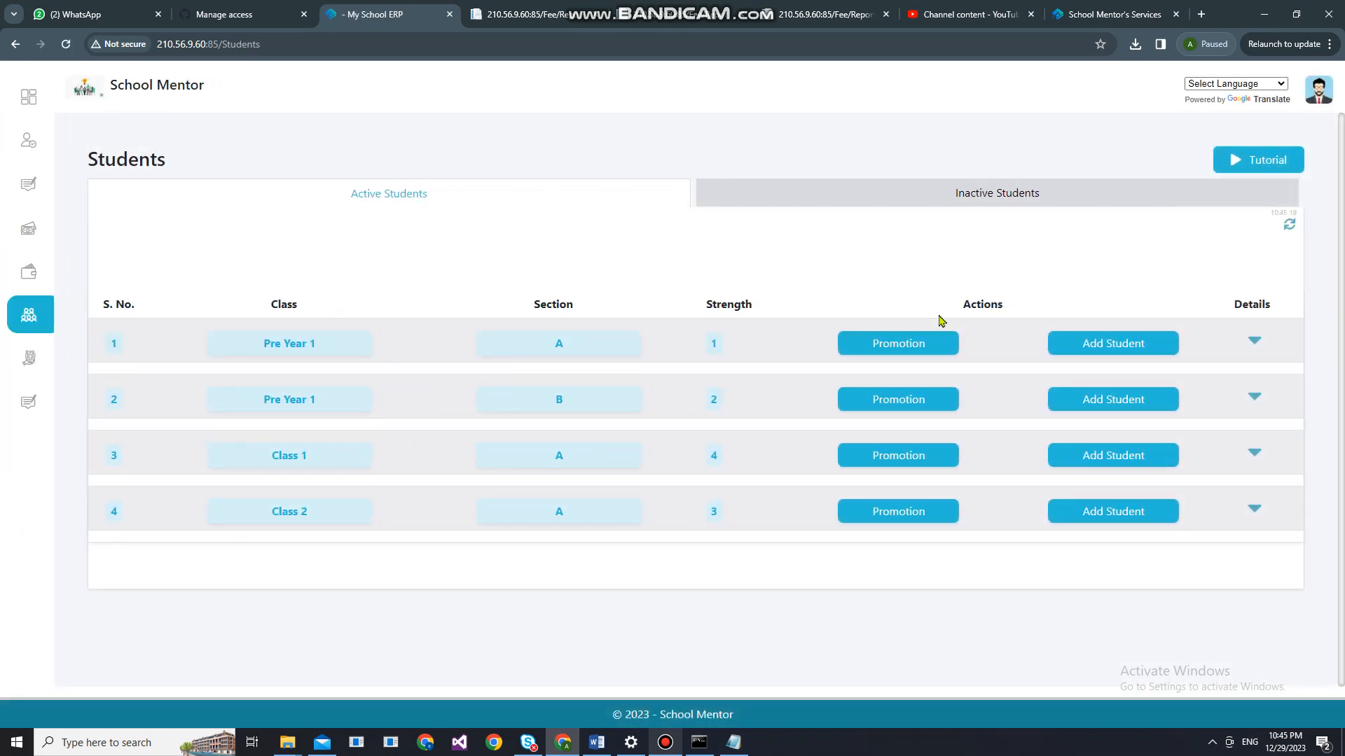
{"action": "left_click", "coordinate": [1254, 398]}
{"action": "scroll", "coordinate": [660, 504], "scroll_direction": "down", "scroll_amount": 1}
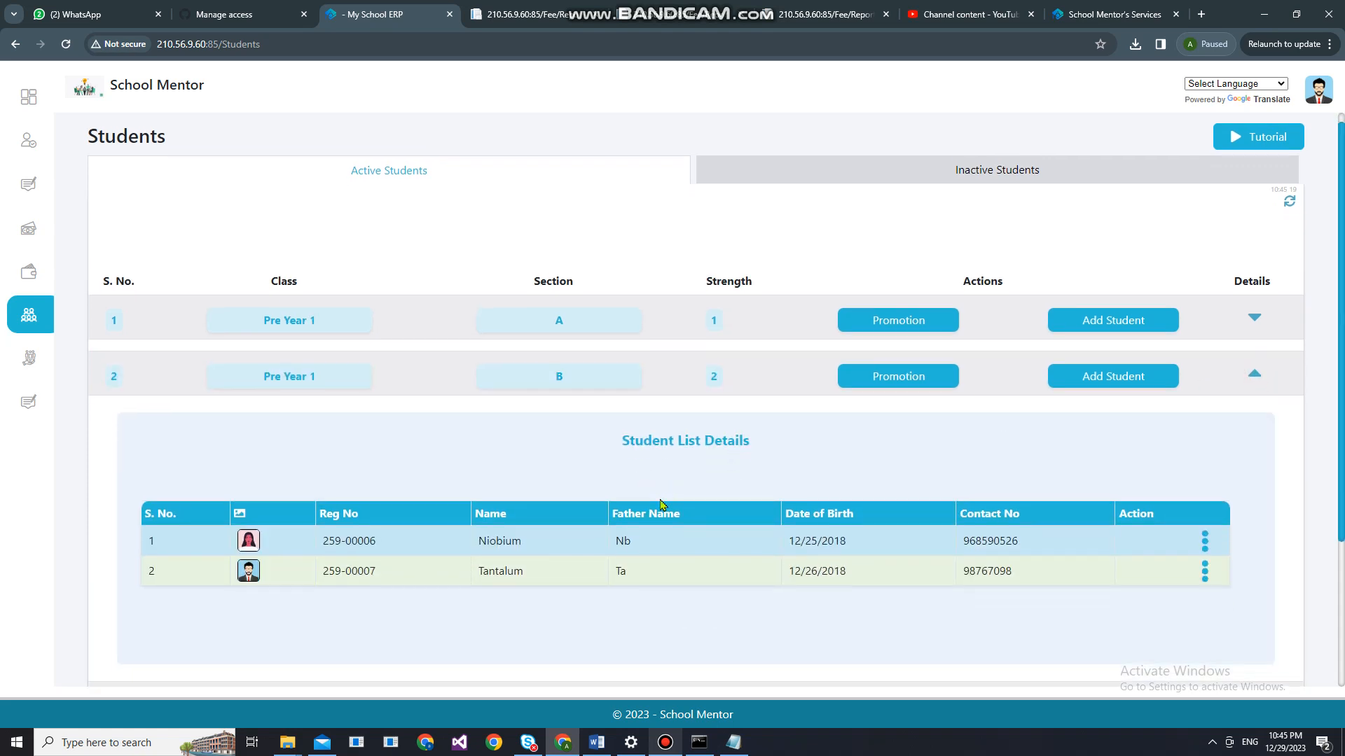
- Open the fee management form of the first student in Pre Year 1 B
{"action": "scroll", "coordinate": [659, 505], "scroll_direction": "down", "scroll_amount": 1}
{"action": "left_click", "coordinate": [1205, 470]}
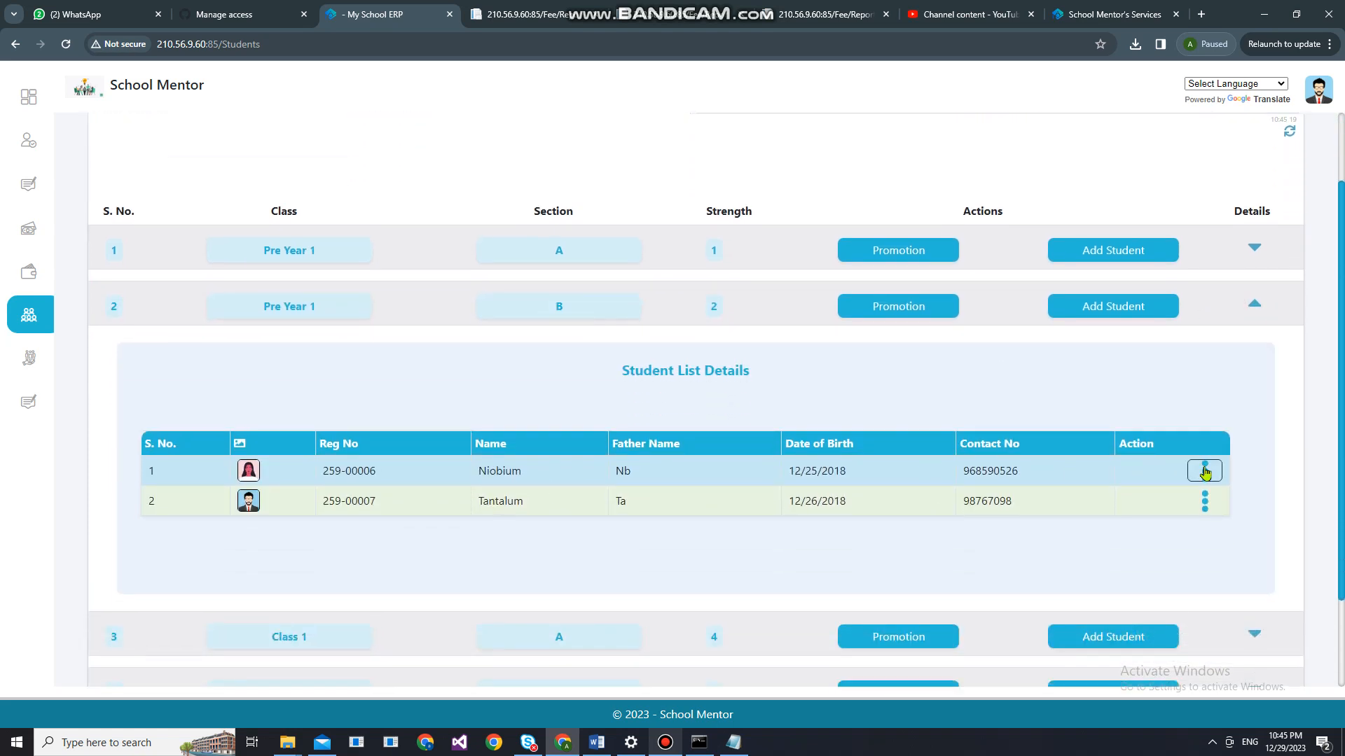
{"action": "left_click", "coordinate": [1204, 472]}
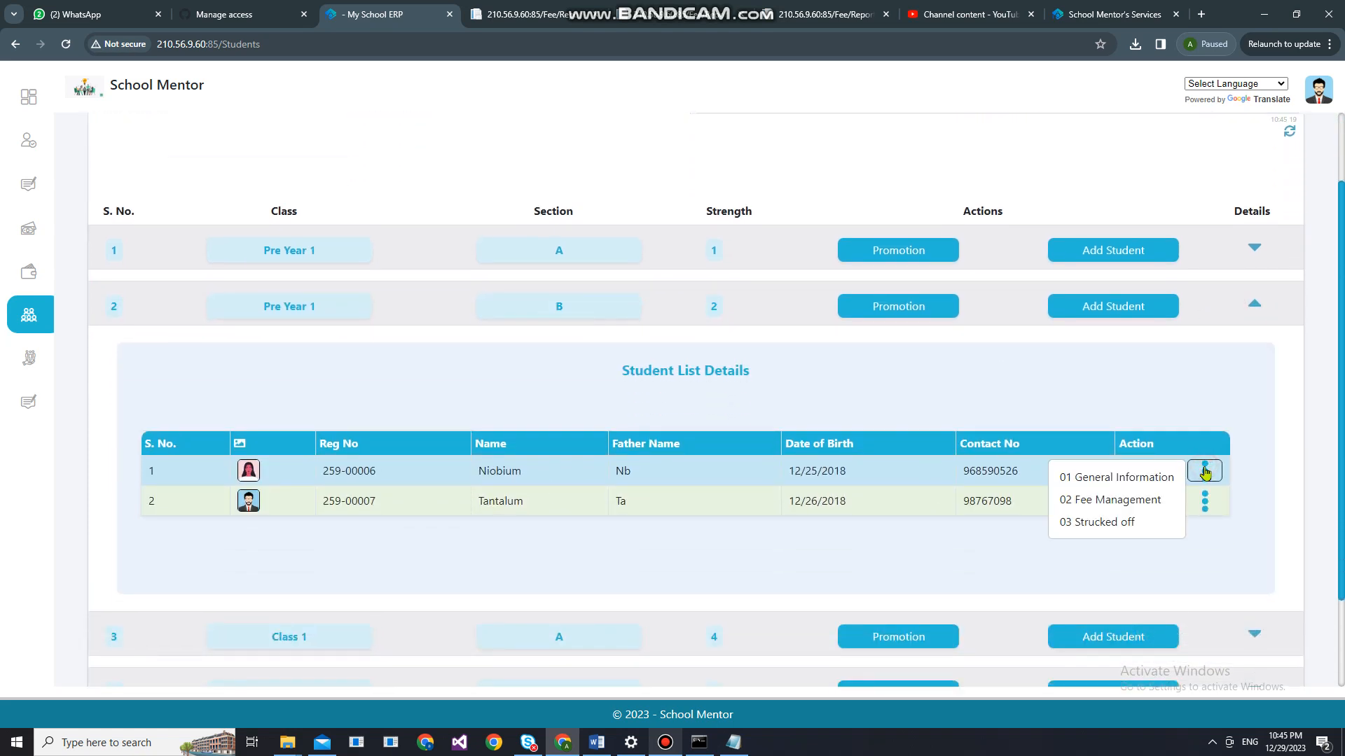
{"action": "left_click", "coordinate": [1121, 505]}
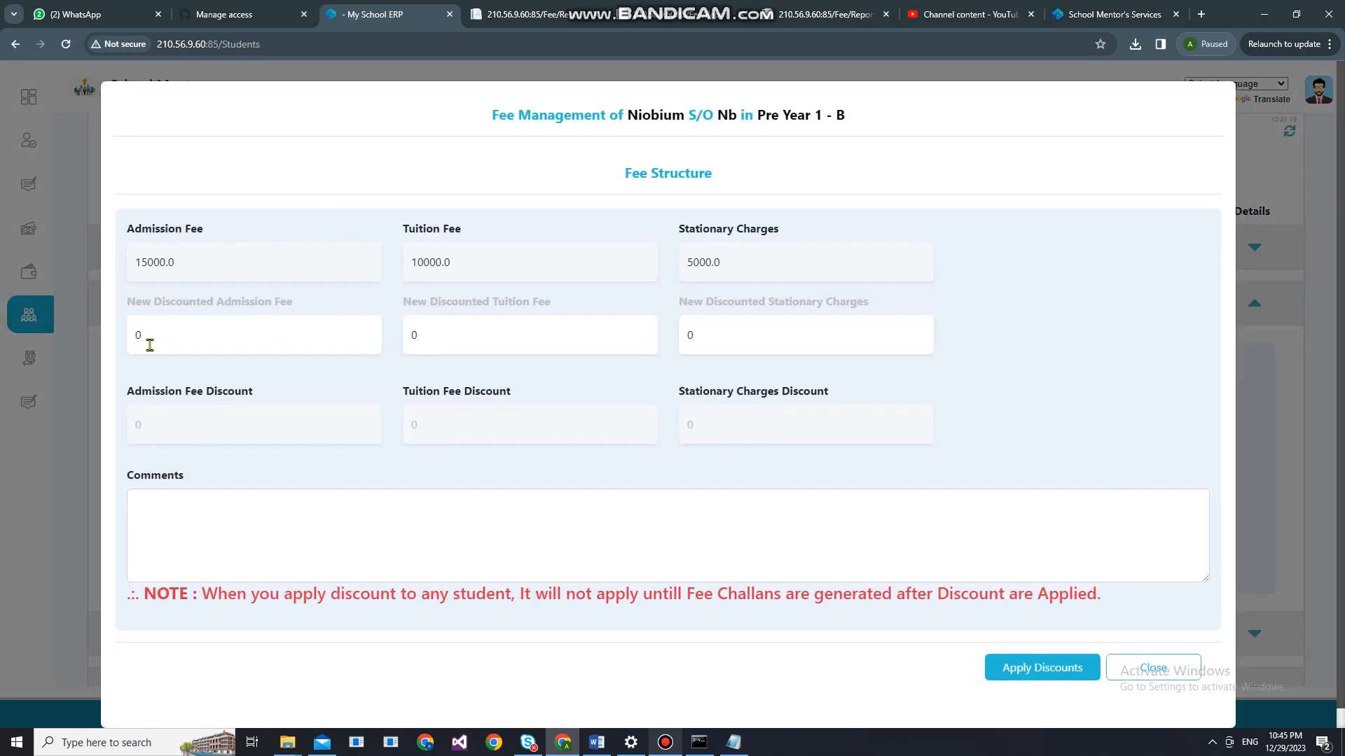
- Set the student's discounted admission fee to 12500, tuition fee to 8000 and stationary charges to 4000, and apply the discounts
{"action": "left_click_drag", "start_coordinate": [149, 341], "coordinate": [121, 346]}
{"action": "type", "text": "12500"}
{"action": "left_click_drag", "start_coordinate": [420, 334], "coordinate": [411, 335]}
{"action": "type", "text": "8"}
{"action": "double_click", "coordinate": [690, 335]}
{"action": "type", "text": "4"}
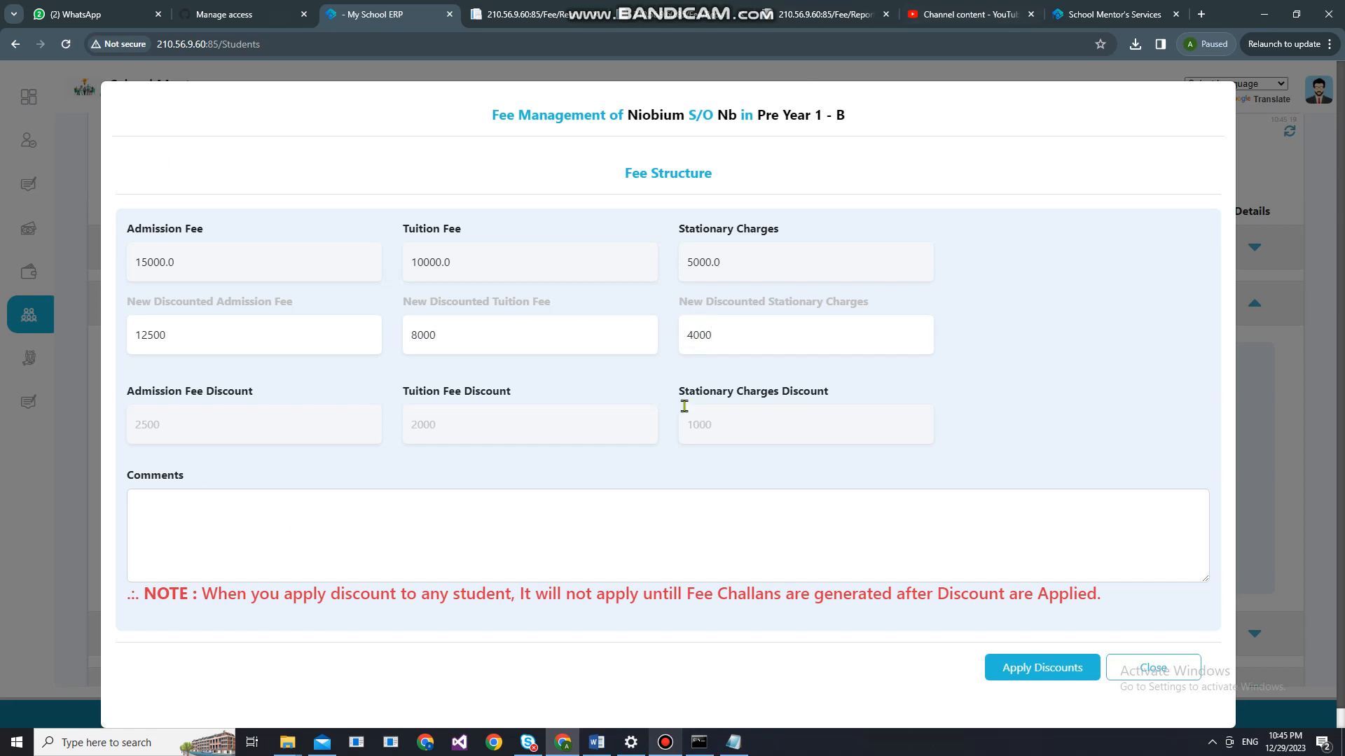
{"action": "left_click", "coordinate": [1012, 673]}
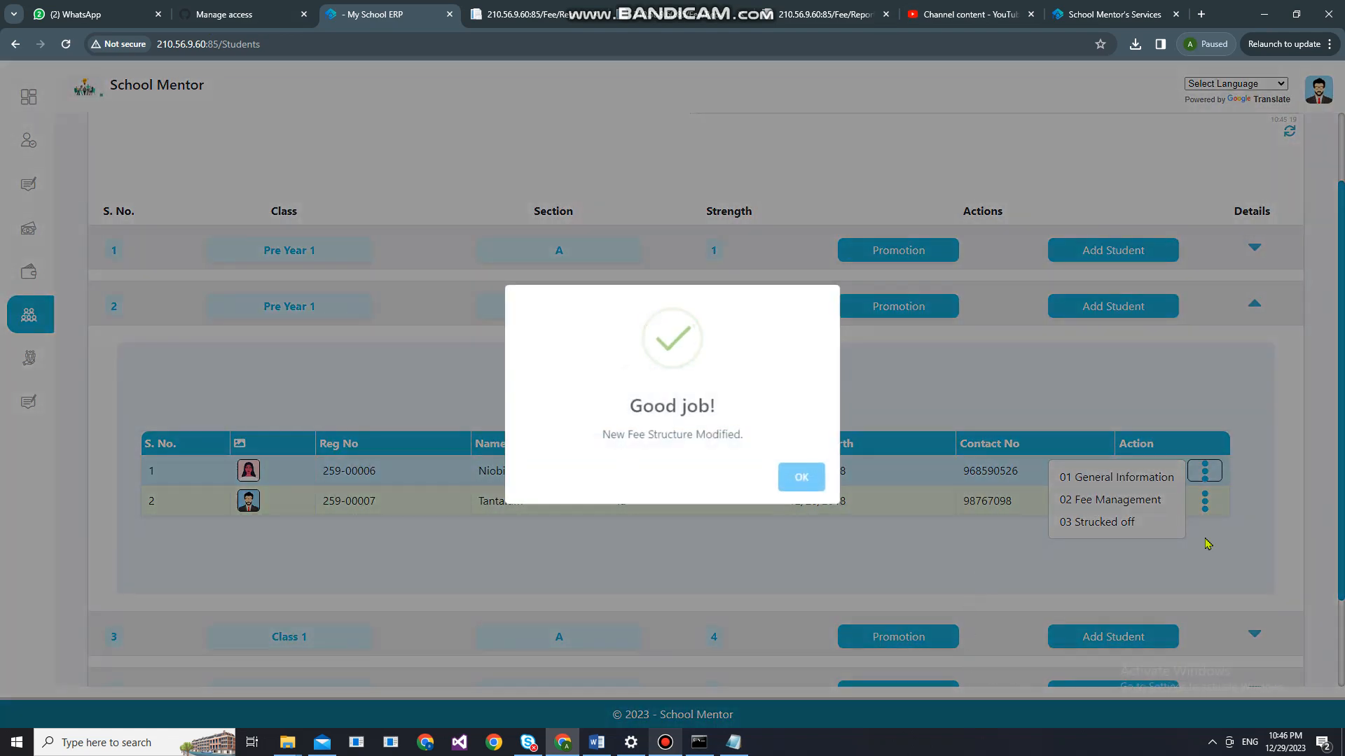
{"action": "left_click", "coordinate": [795, 480]}
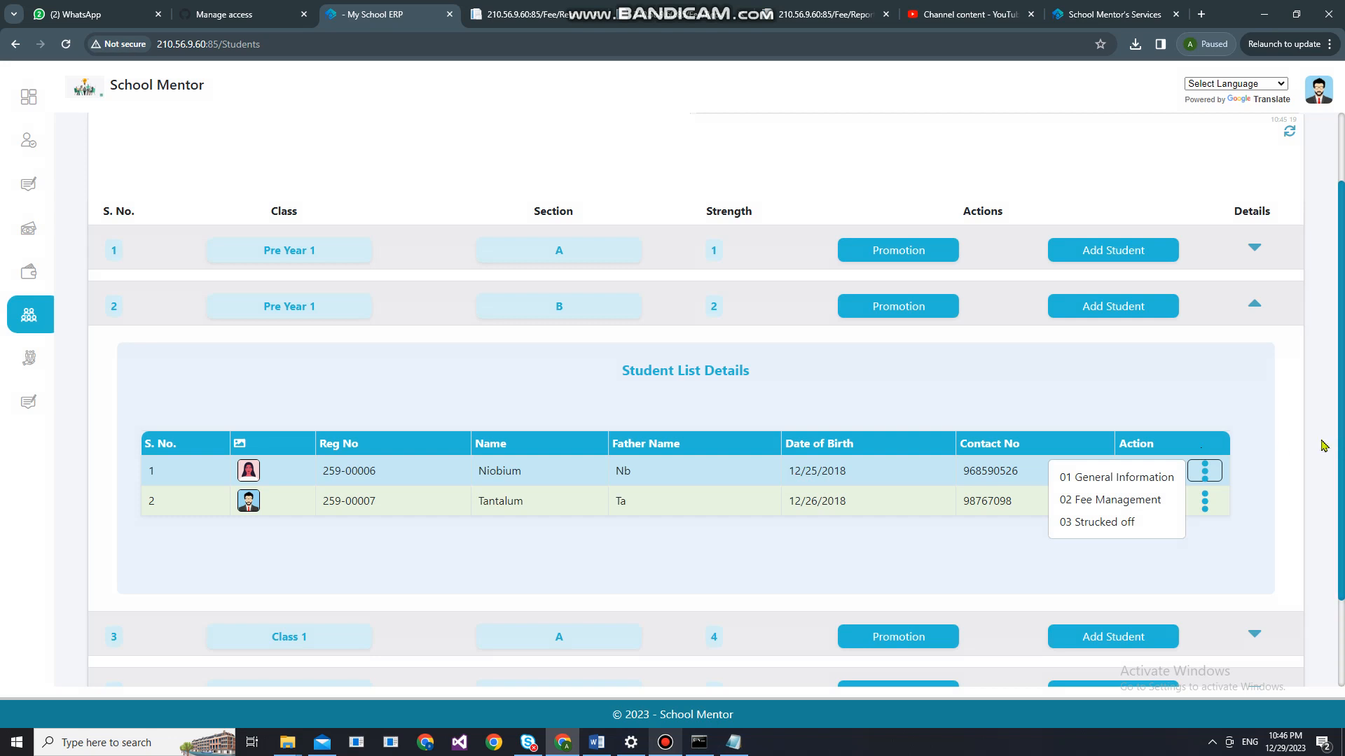
{"action": "left_click", "coordinate": [1201, 471]}
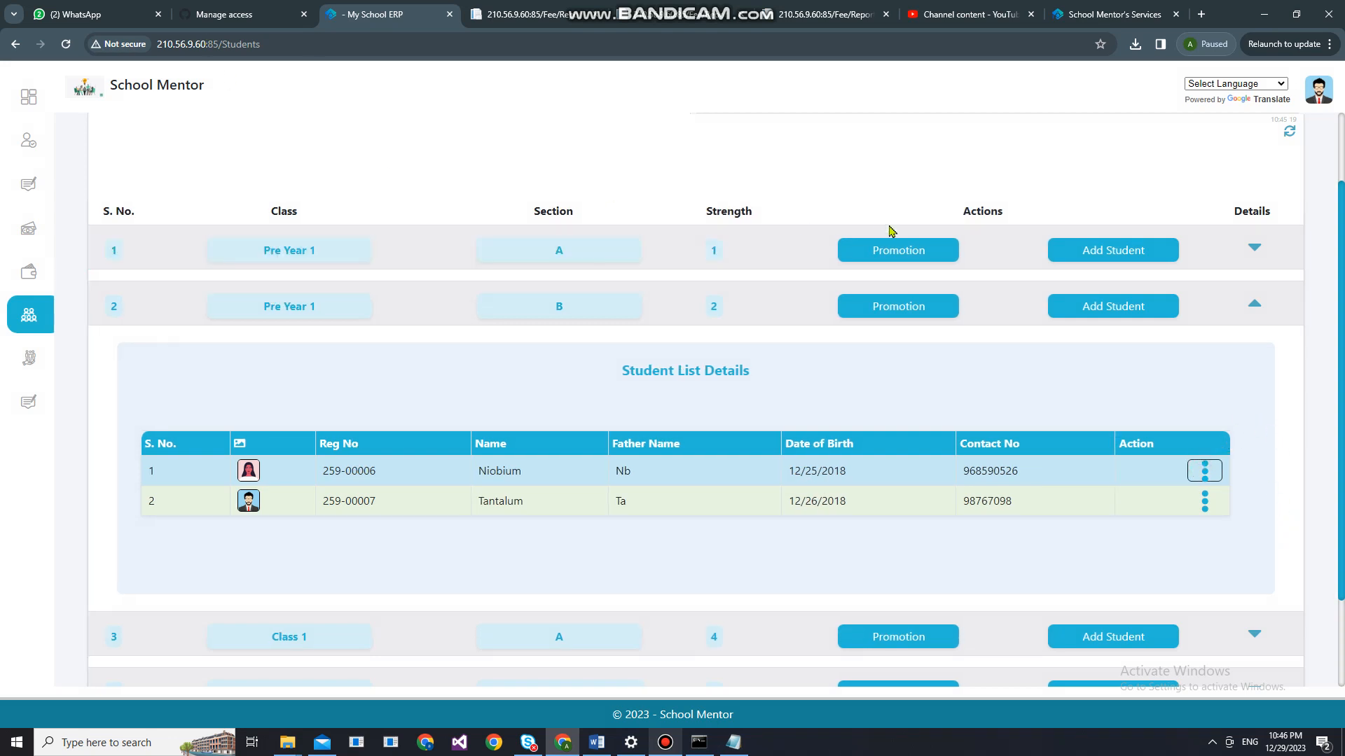
- Refresh the active students list and expand Pre Year 1 B again to check the discount marker on the first student
{"action": "left_click", "coordinate": [1289, 132]}
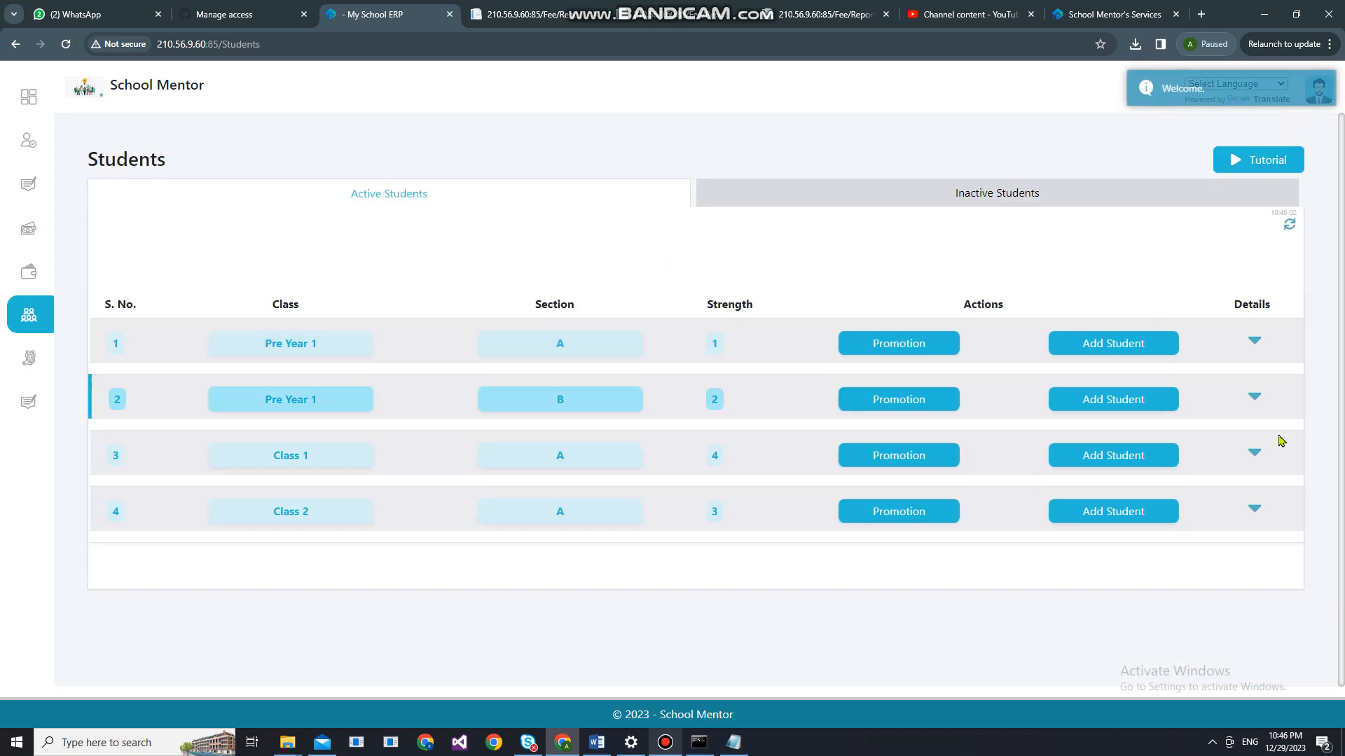
{"action": "left_click", "coordinate": [1254, 398]}
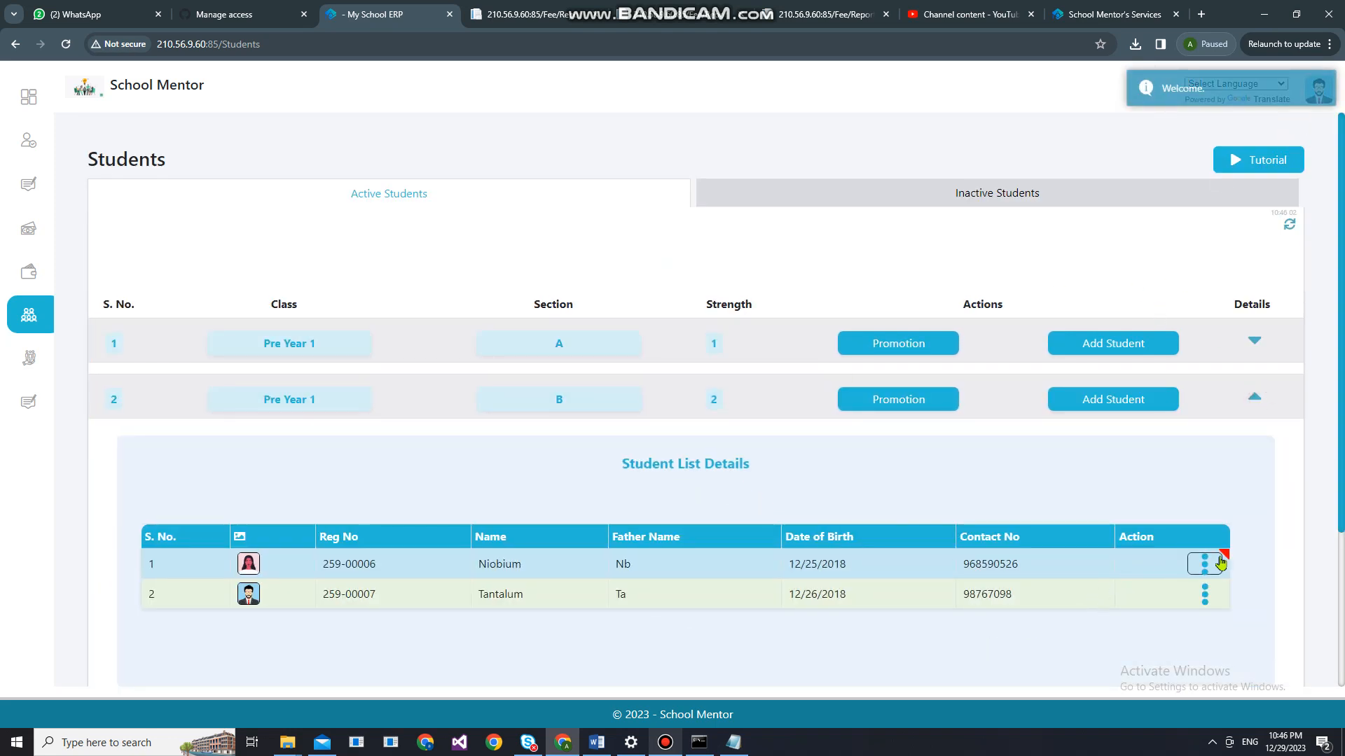
{"action": "mouse_move", "coordinate": [1227, 561]}
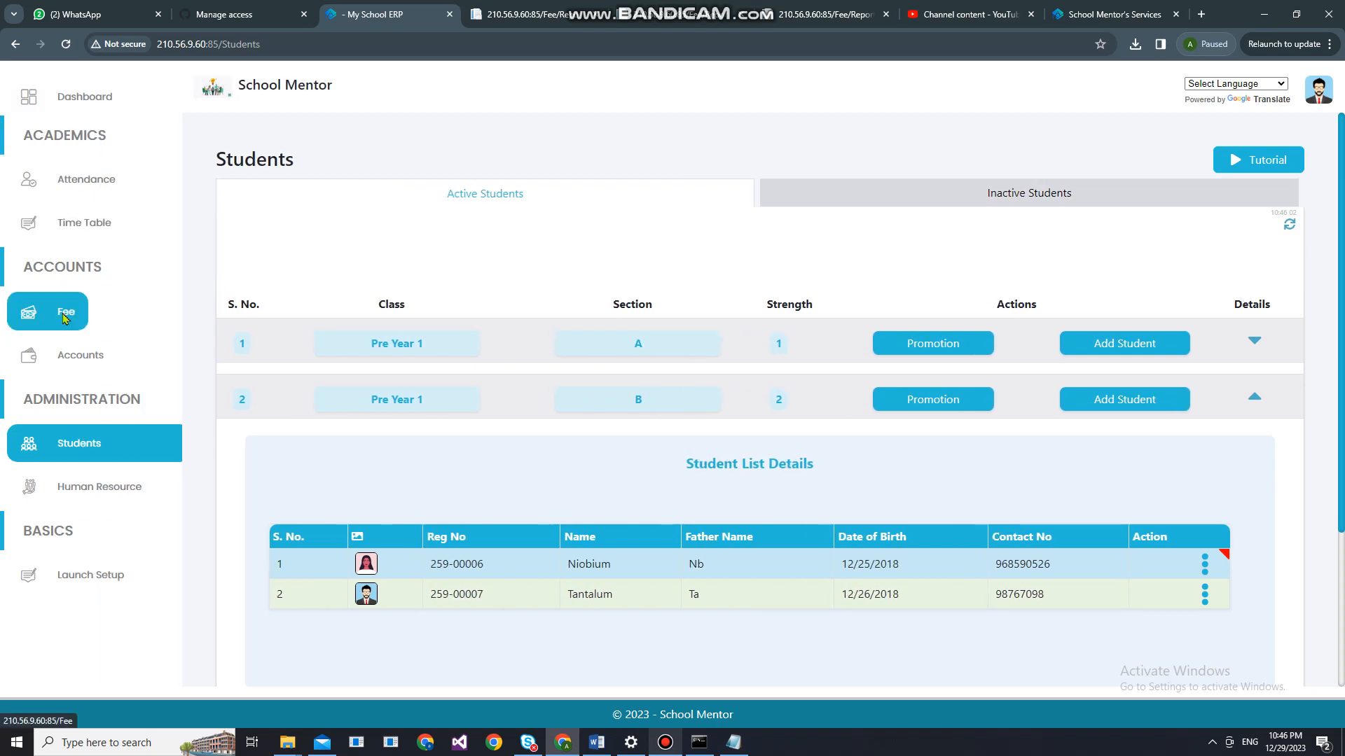
- Go to the December fee challans, inspect the first Pre Year 1 B student's challan details and collapse the class list
{"action": "left_click", "coordinate": [63, 315]}
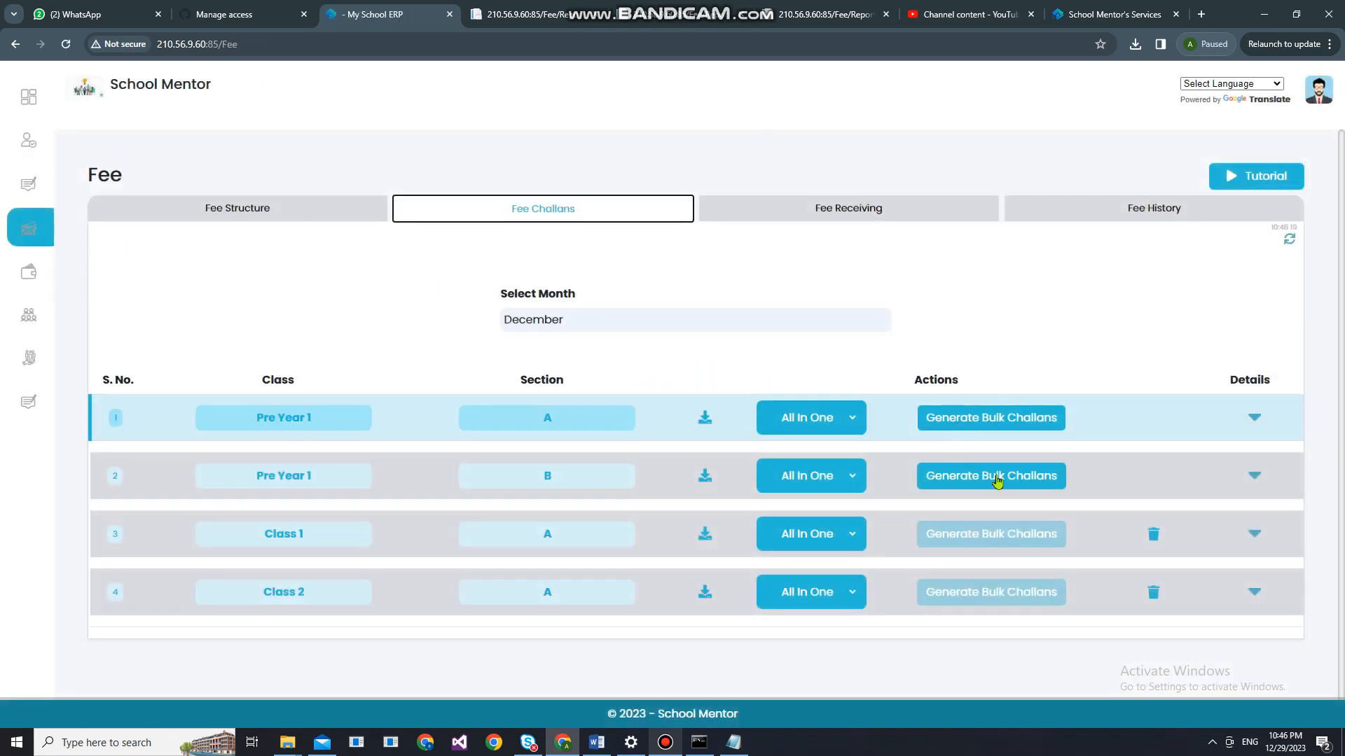
{"action": "left_click", "coordinate": [1254, 475]}
{"action": "scroll", "coordinate": [1136, 511], "scroll_direction": "down", "scroll_amount": 1}
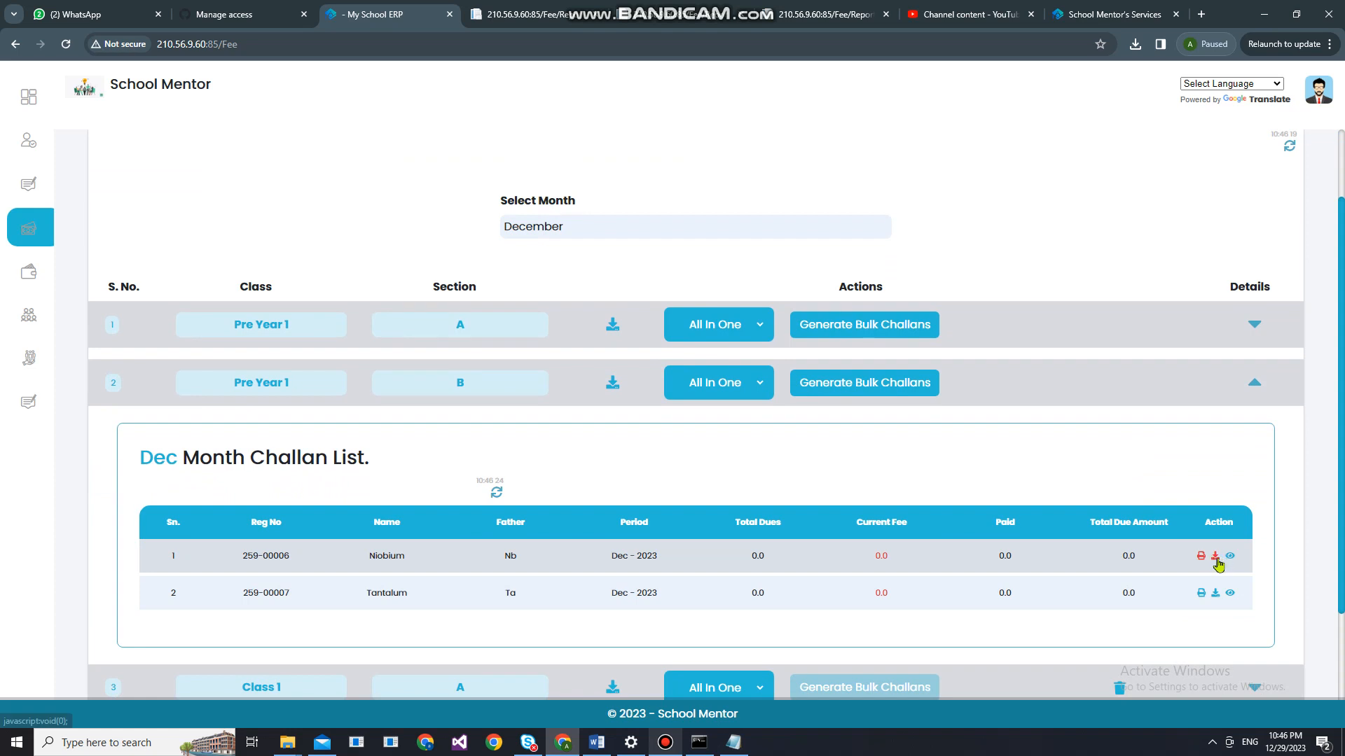
{"action": "left_click", "coordinate": [1230, 558]}
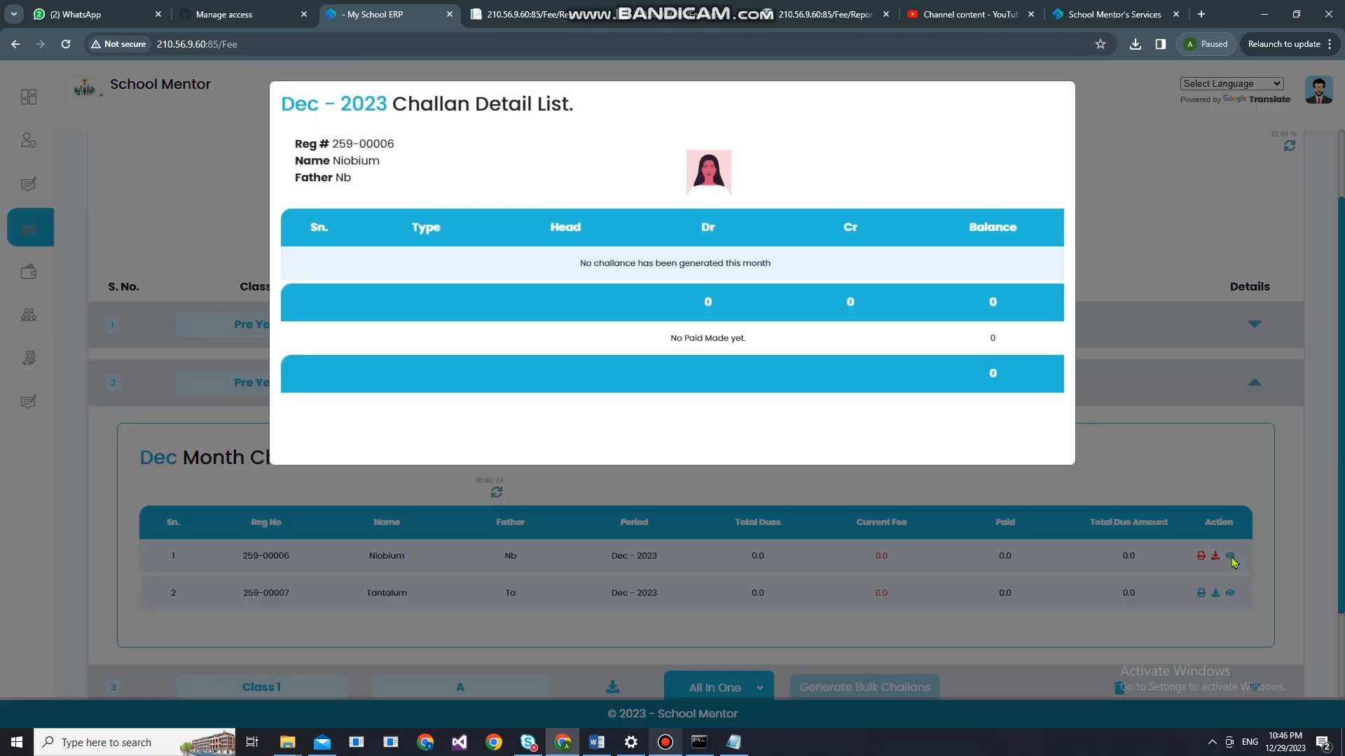
{"action": "left_click", "coordinate": [1183, 209]}
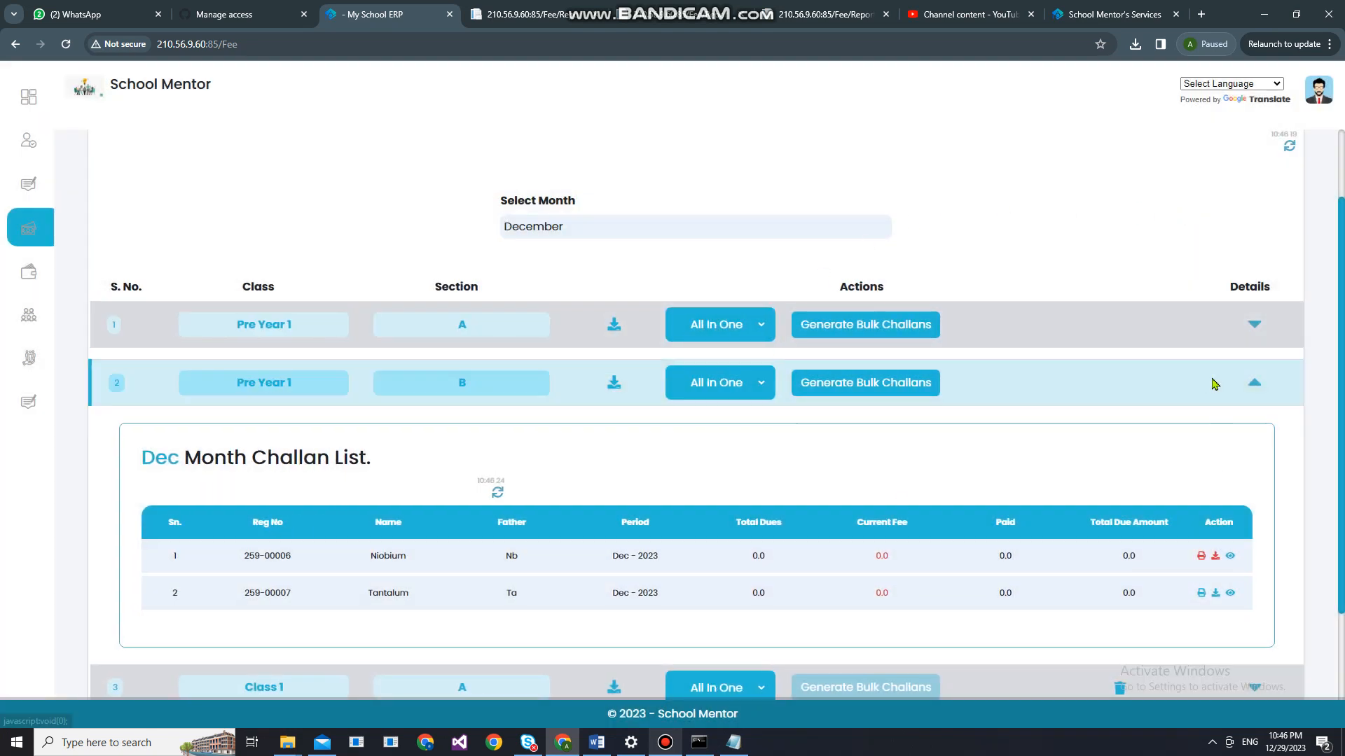
{"action": "left_click", "coordinate": [1255, 387]}
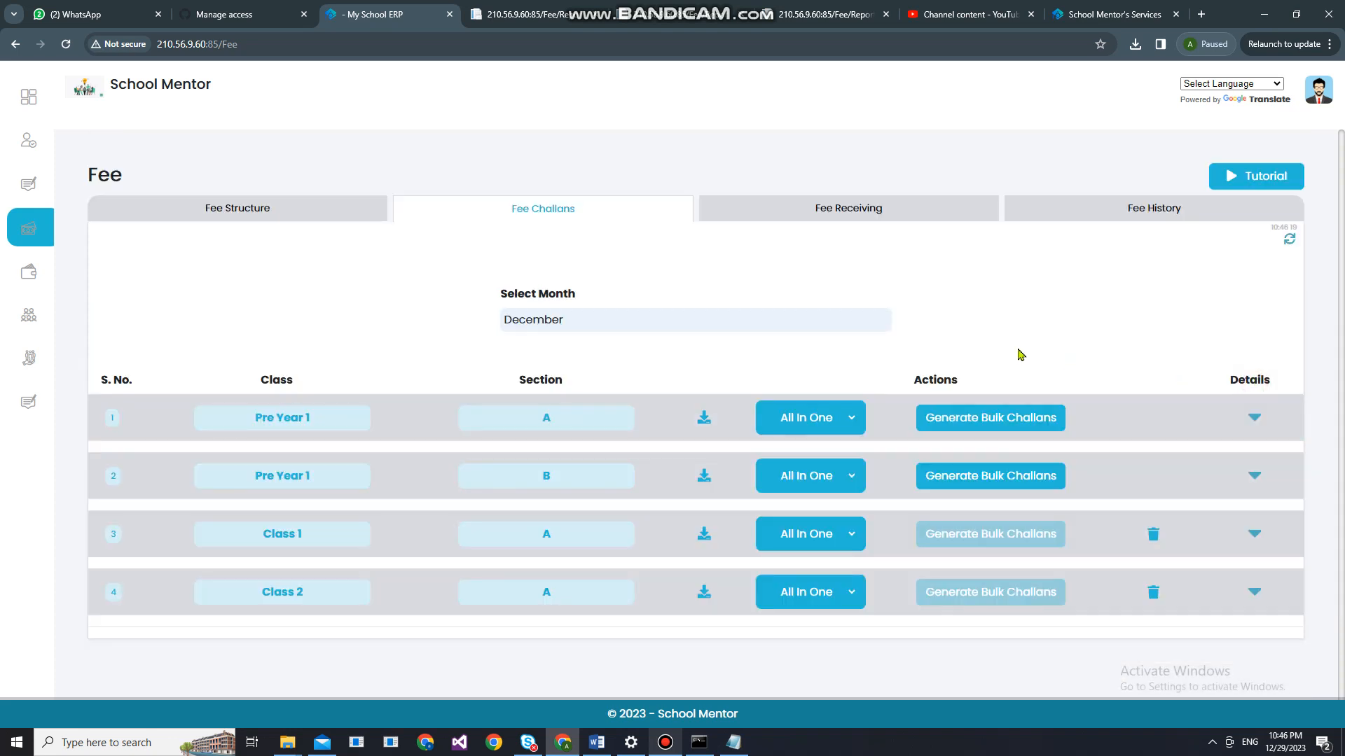
- Generate the monthly December bulk challans for Pre Year 1 B with all three fee heads, leaving without a bulk discount
{"action": "left_click", "coordinate": [987, 477]}
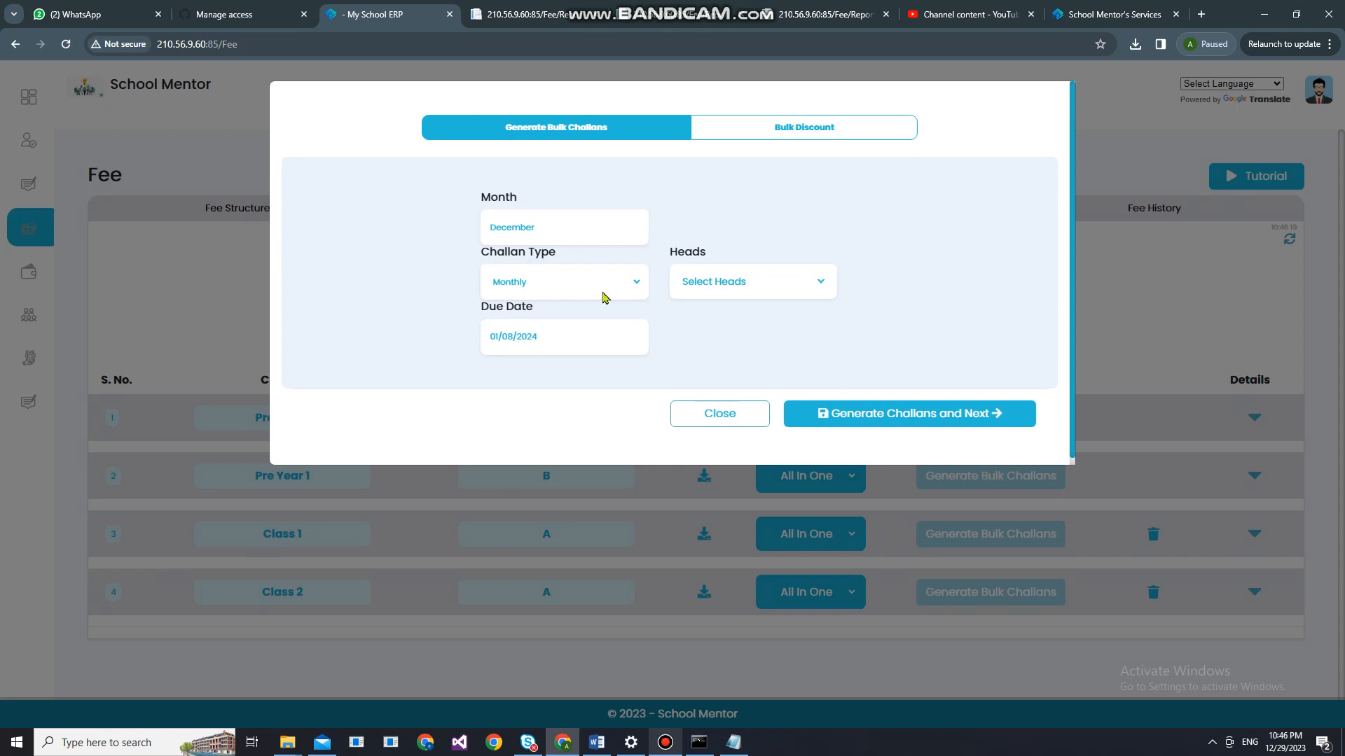
{"action": "left_click", "coordinate": [689, 289]}
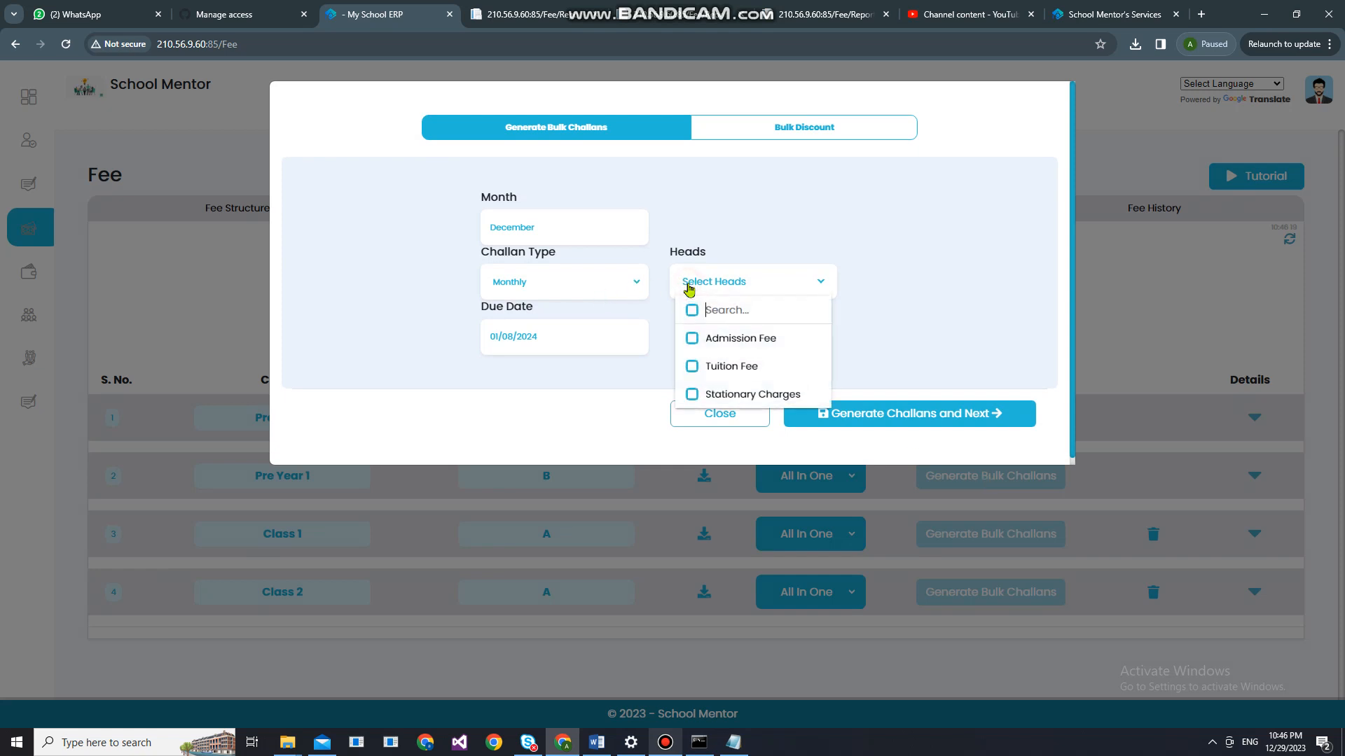
{"action": "left_click", "coordinate": [692, 310]}
{"action": "left_click", "coordinate": [952, 302]}
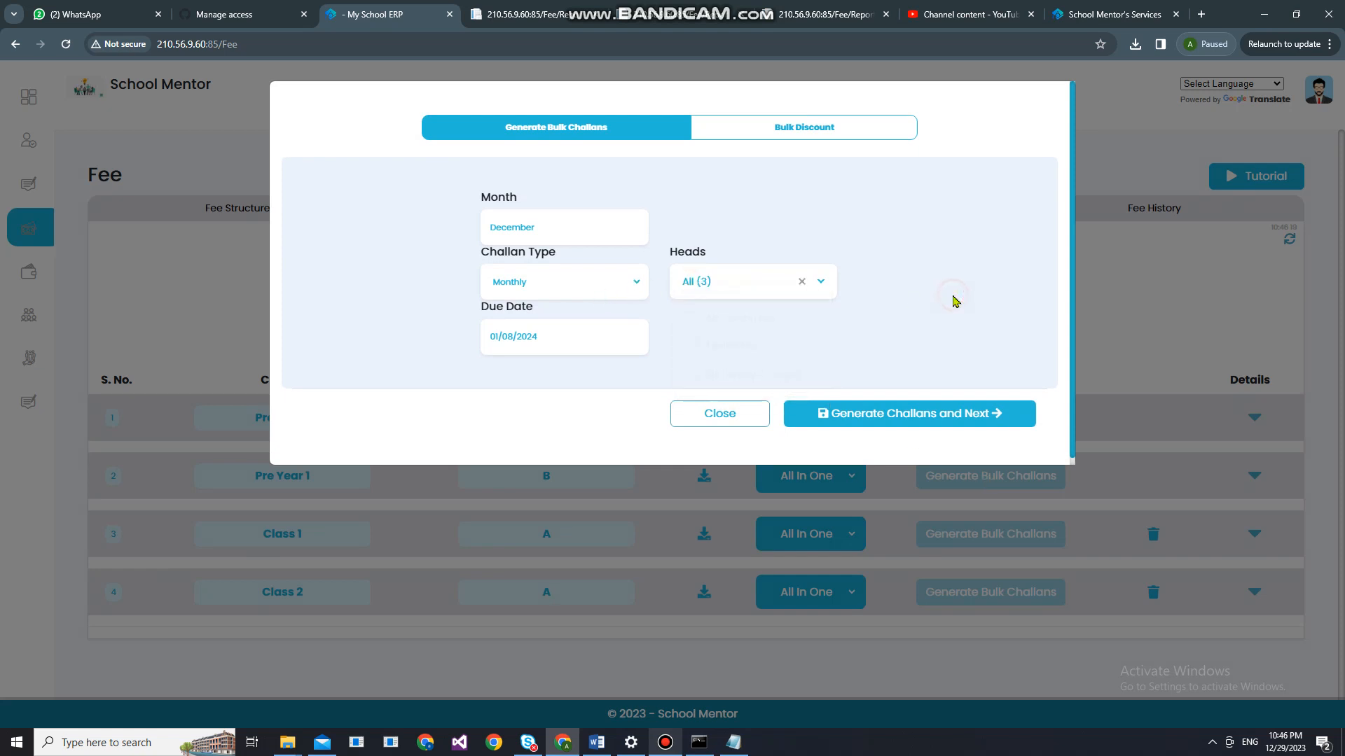
{"action": "left_click", "coordinate": [876, 414]}
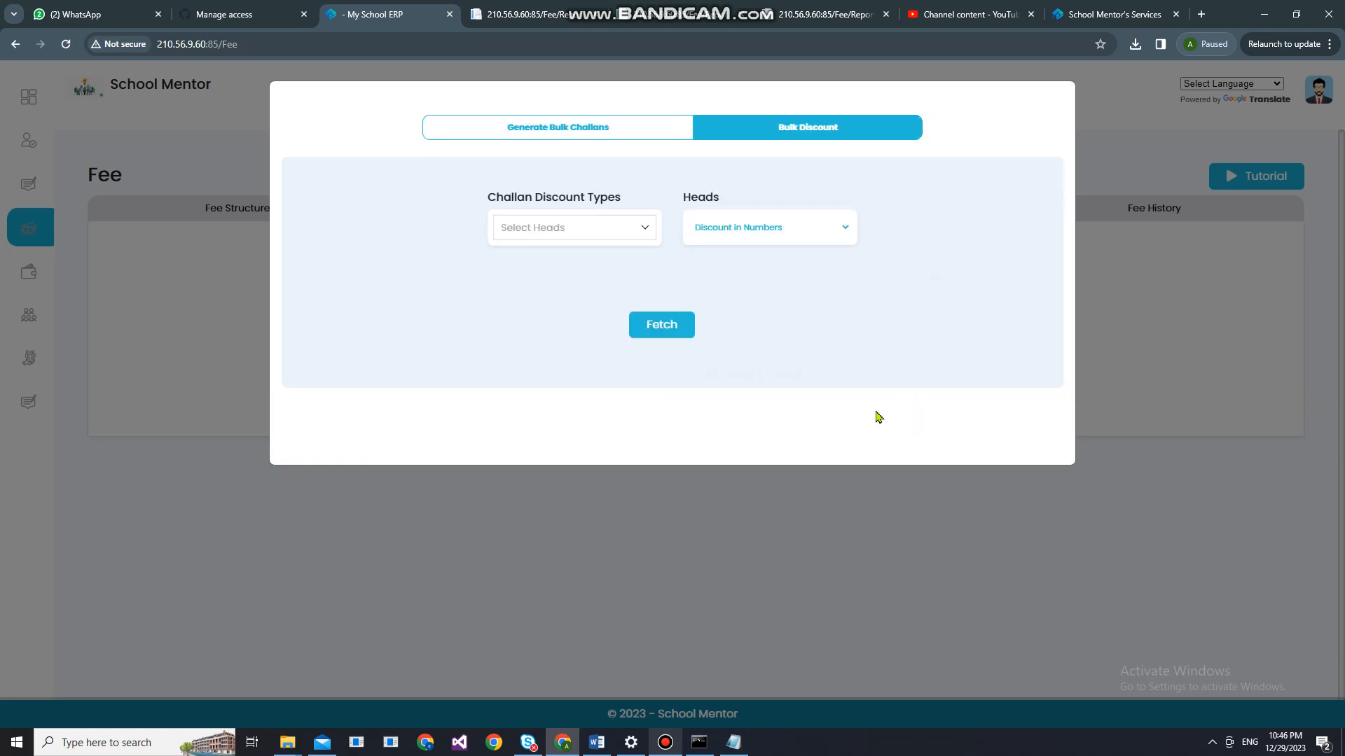
{"action": "left_click", "coordinate": [1121, 321]}
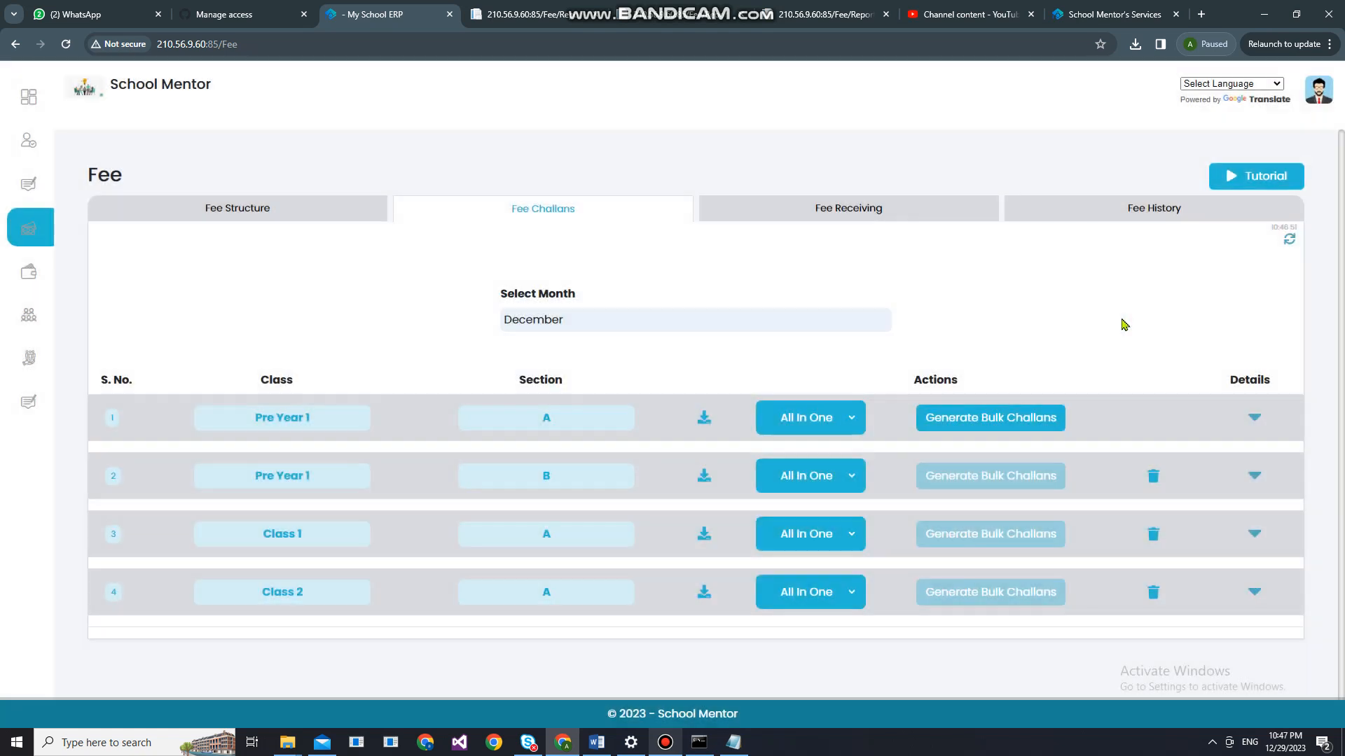
- Review the generated Pre Year 1 B challans and the discount entries in the first student's challan details, and collapse the list
{"action": "left_click", "coordinate": [1253, 477]}
{"action": "scroll", "coordinate": [976, 408], "scroll_direction": "down", "scroll_amount": 2}
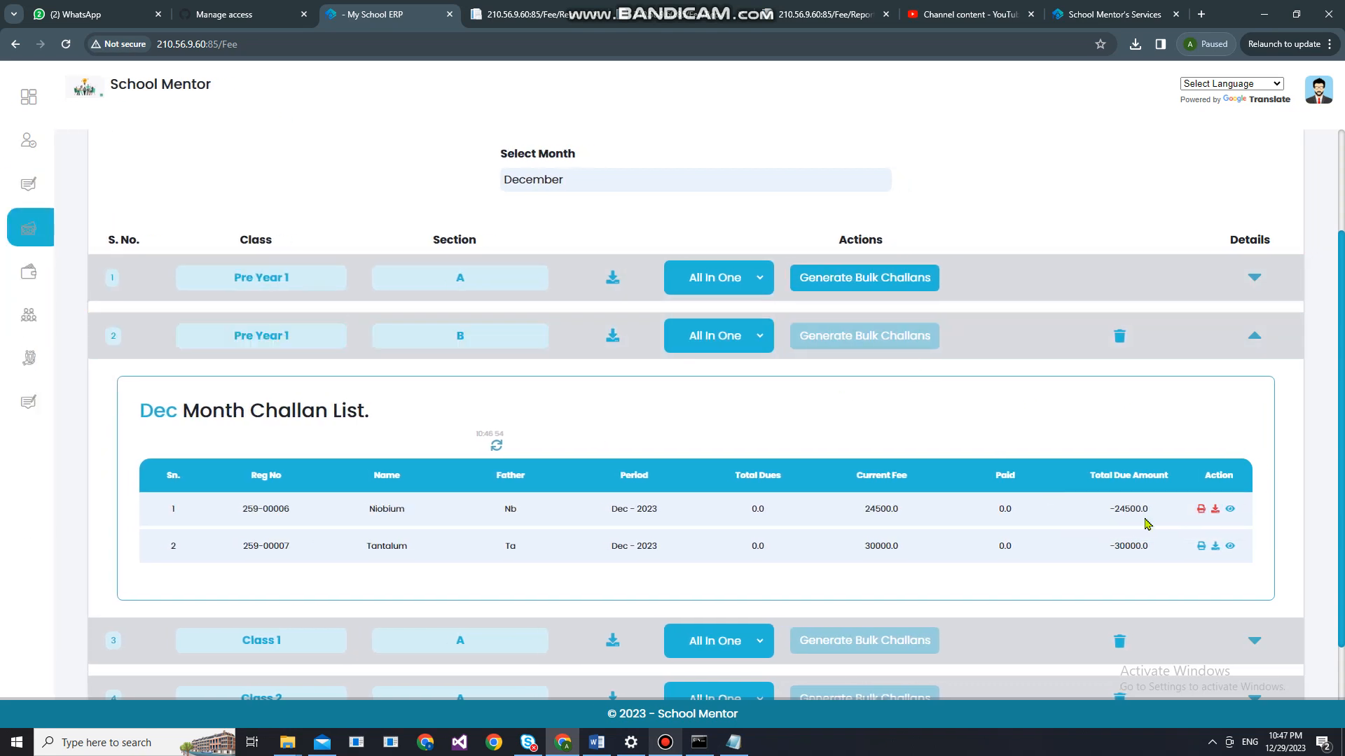
{"action": "left_click", "coordinate": [1230, 509]}
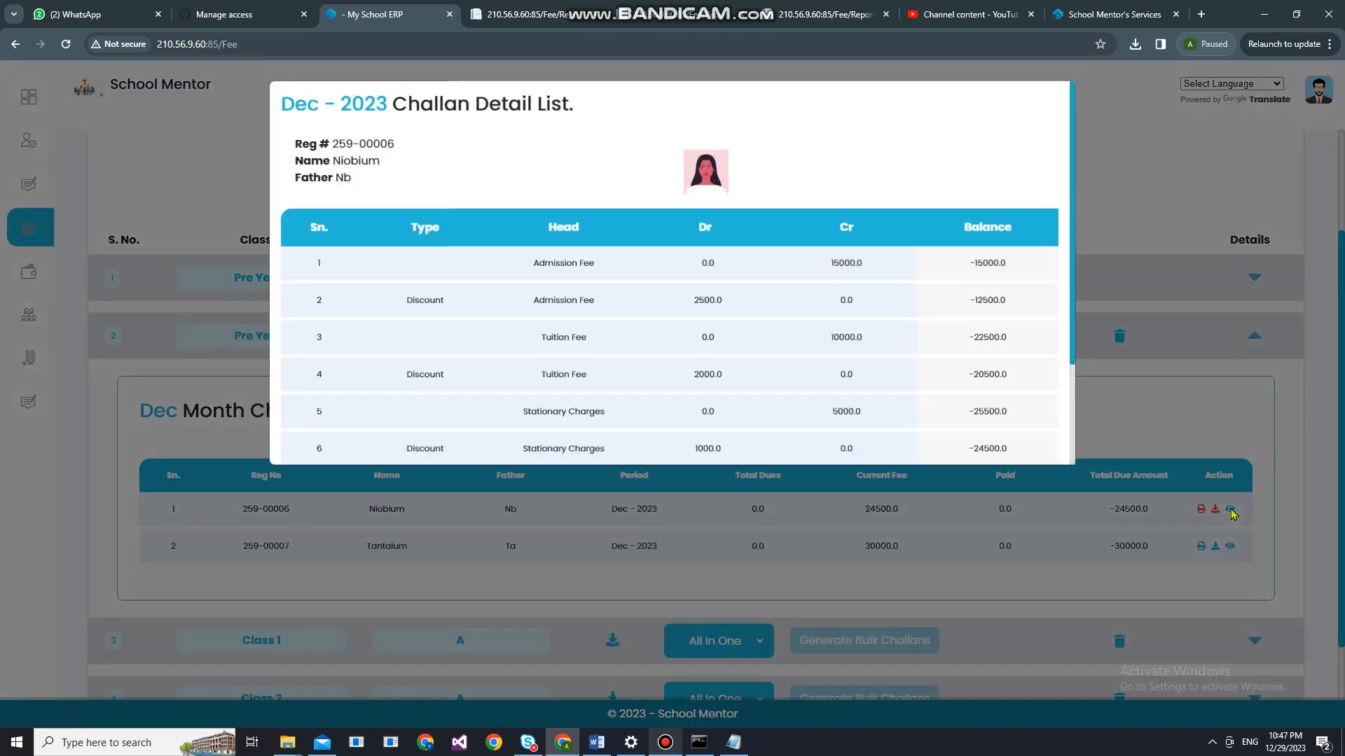
{"action": "scroll", "coordinate": [733, 351], "scroll_direction": "down", "scroll_amount": 1}
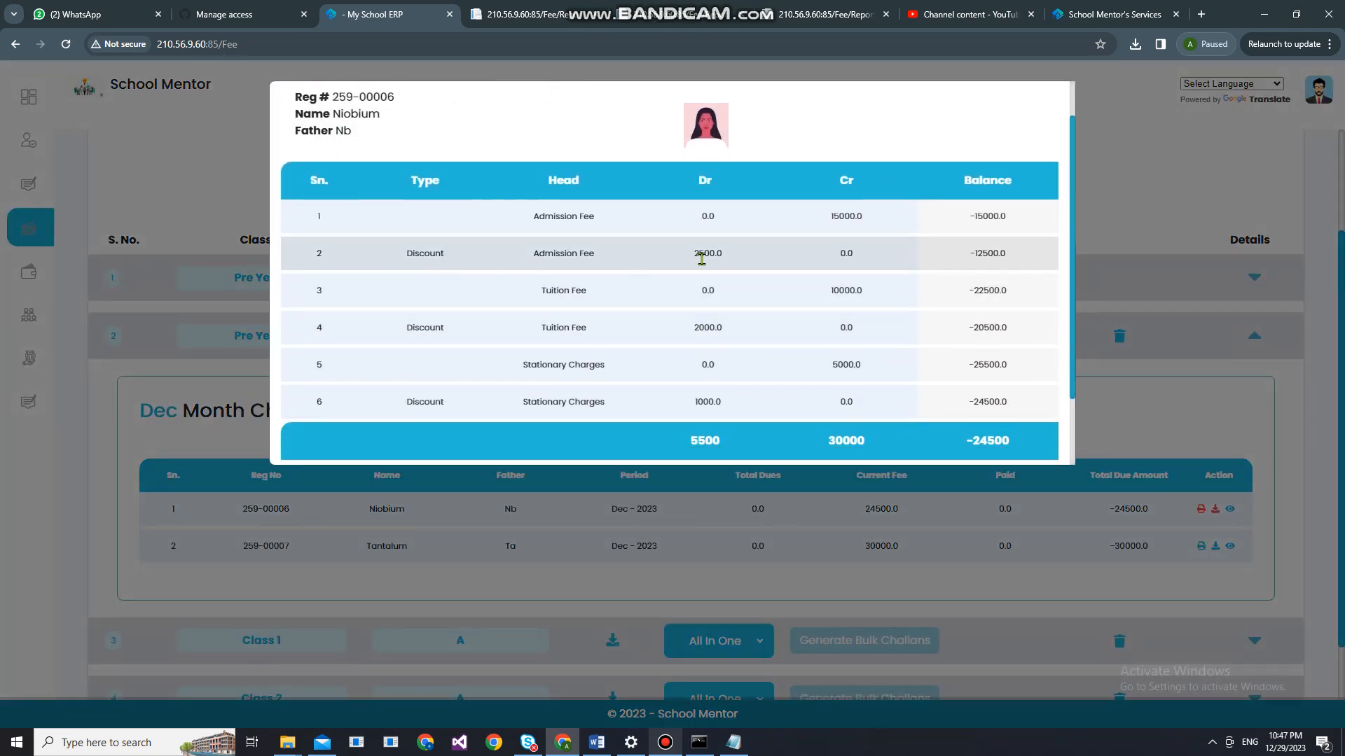
{"action": "scroll", "coordinate": [575, 348], "scroll_direction": "down", "scroll_amount": 1}
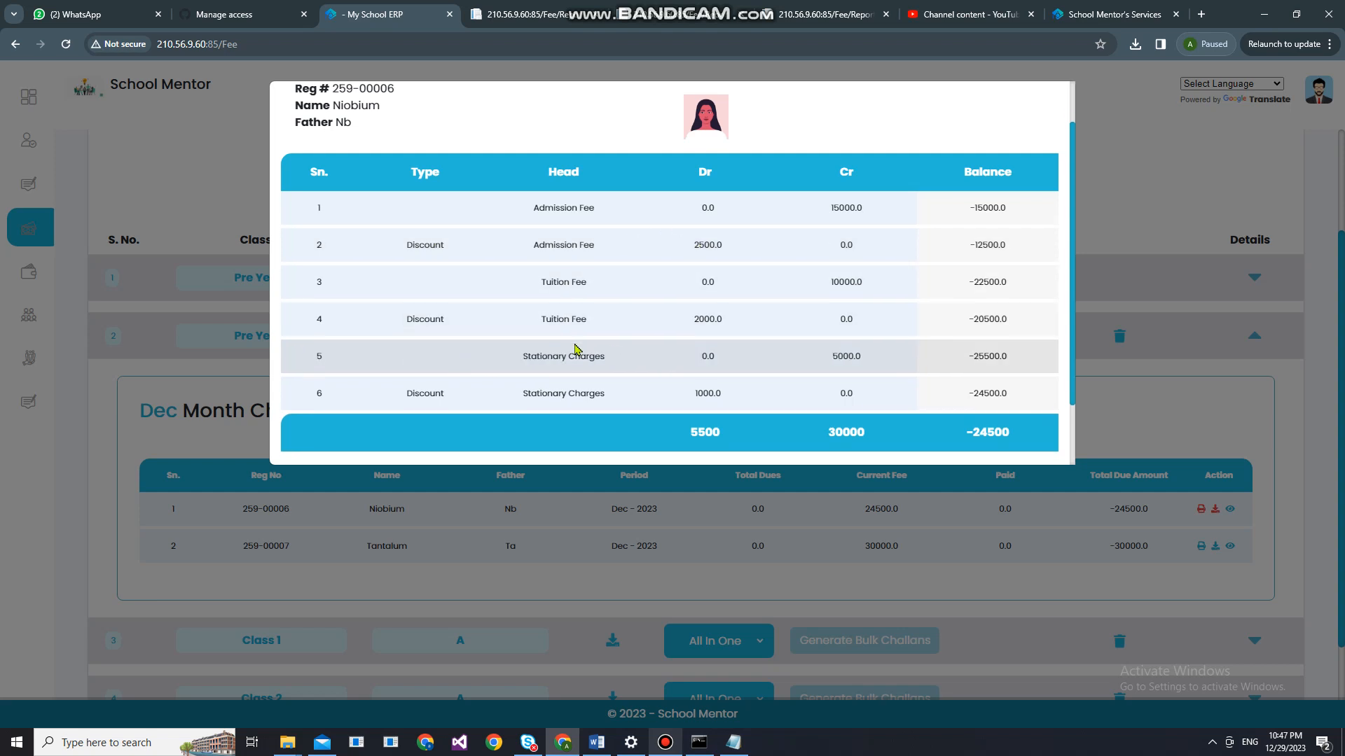
{"action": "scroll", "coordinate": [574, 348], "scroll_direction": "down", "scroll_amount": 1}
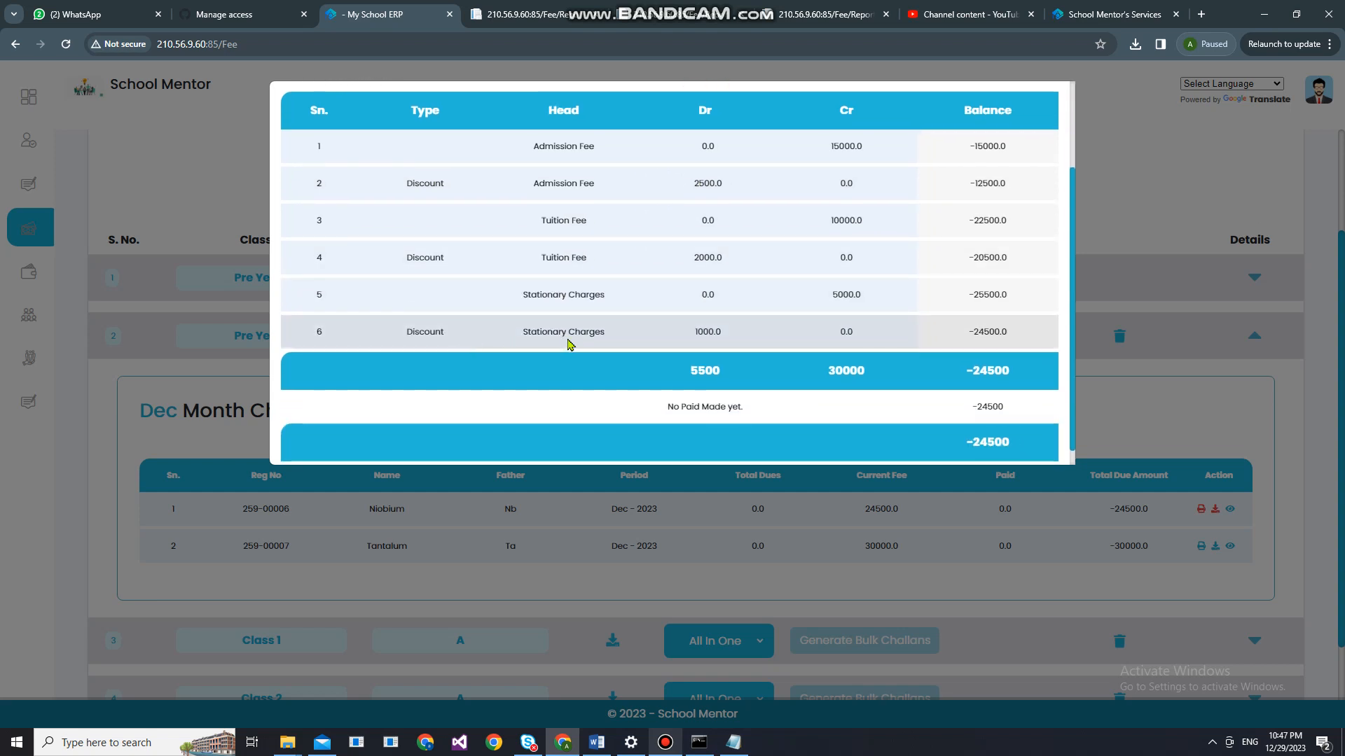
{"action": "left_click", "coordinate": [1136, 185]}
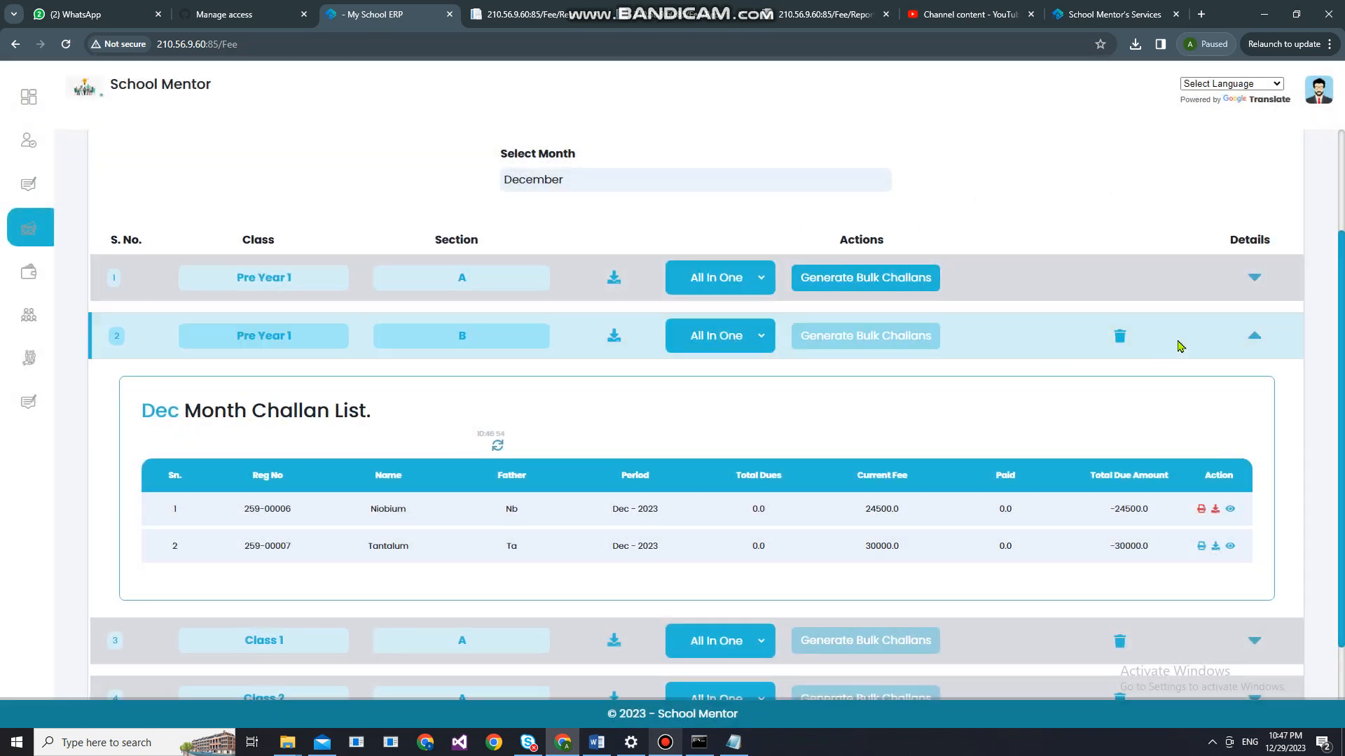
{"action": "left_click", "coordinate": [1256, 336]}
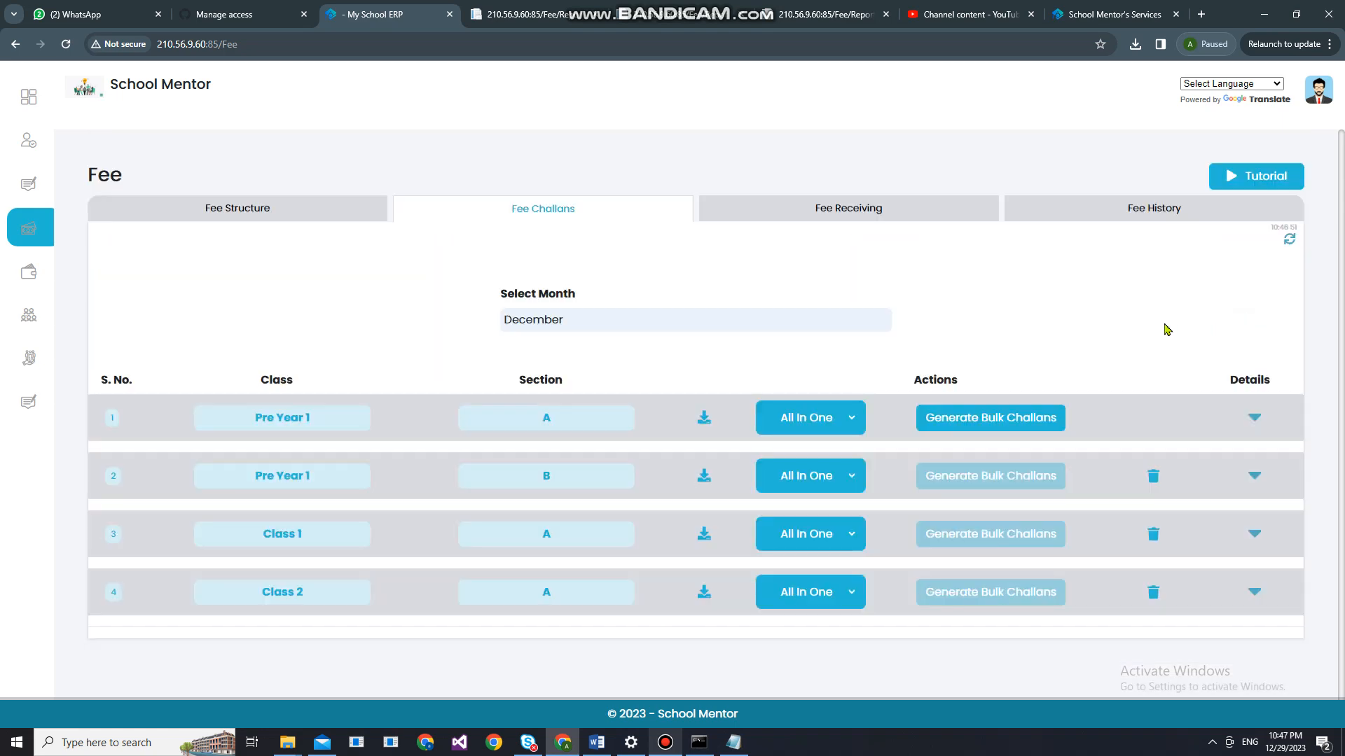
- Open the All In One challan report for Pre Year 1 B, compare both students' slips and return to the challan list
{"action": "left_click", "coordinate": [705, 479]}
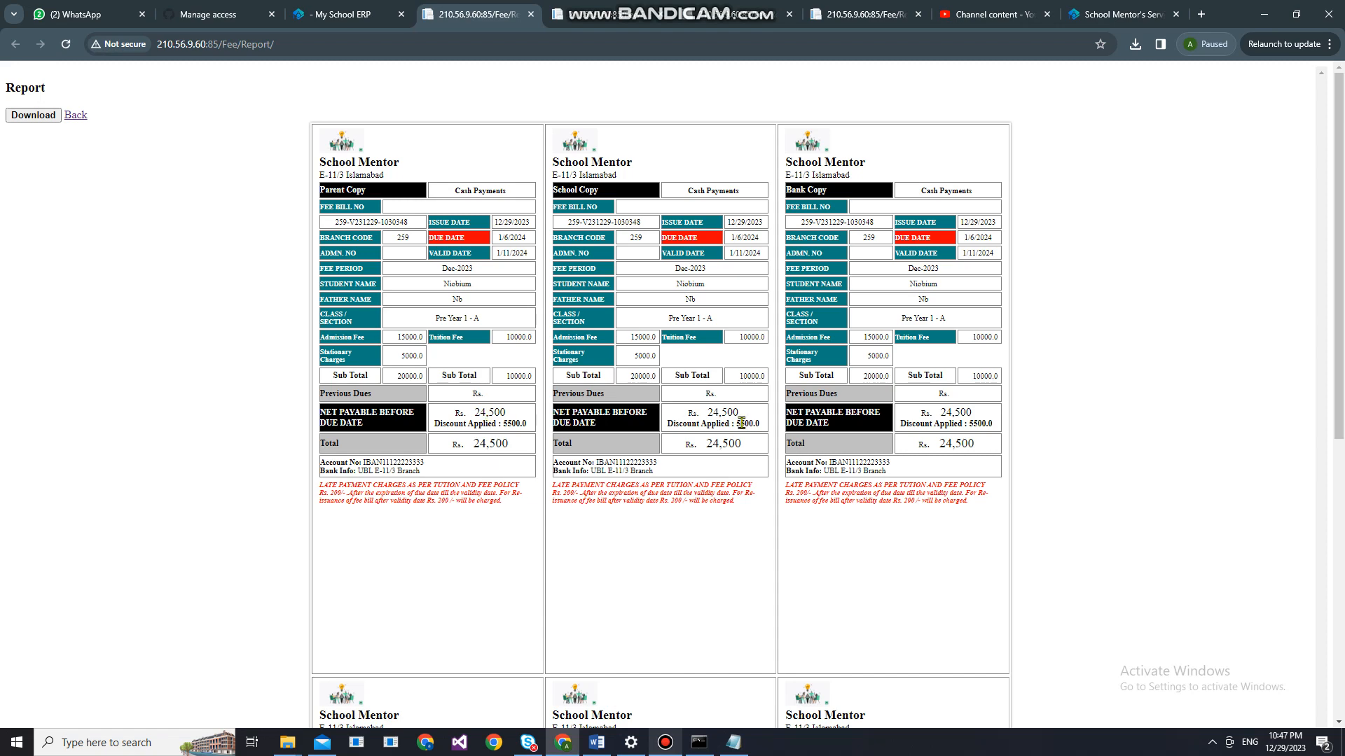
{"action": "scroll", "coordinate": [888, 440], "scroll_direction": "down", "scroll_amount": 4}
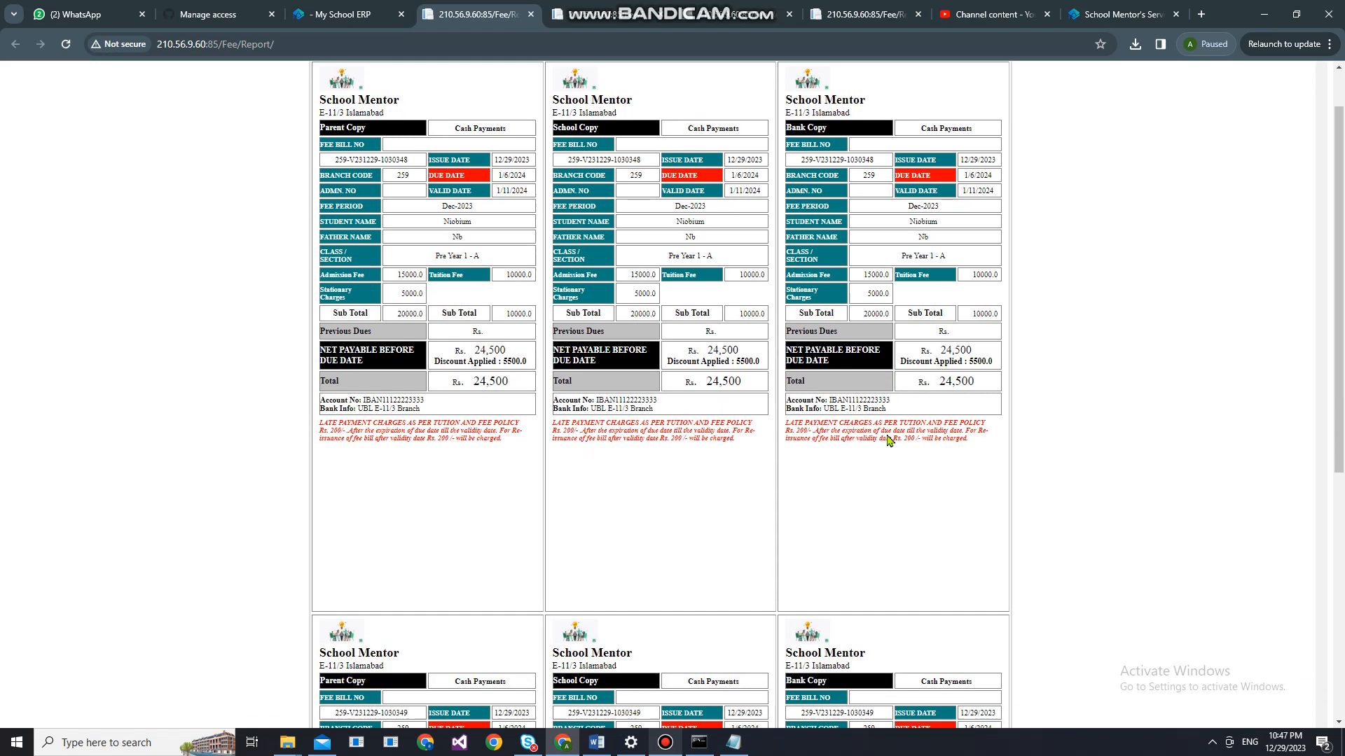
{"action": "scroll", "coordinate": [888, 440], "scroll_direction": "down", "scroll_amount": 2}
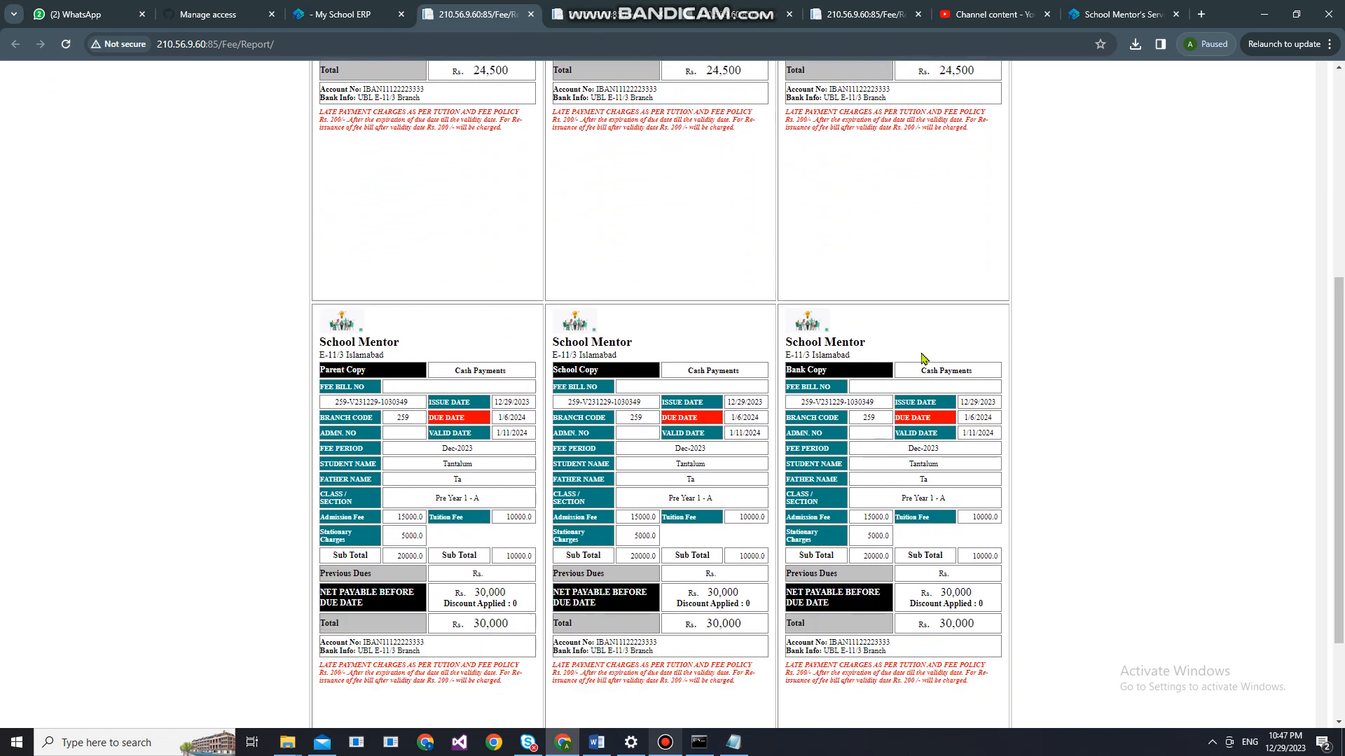
{"action": "mouse_move", "coordinate": [587, 7]}
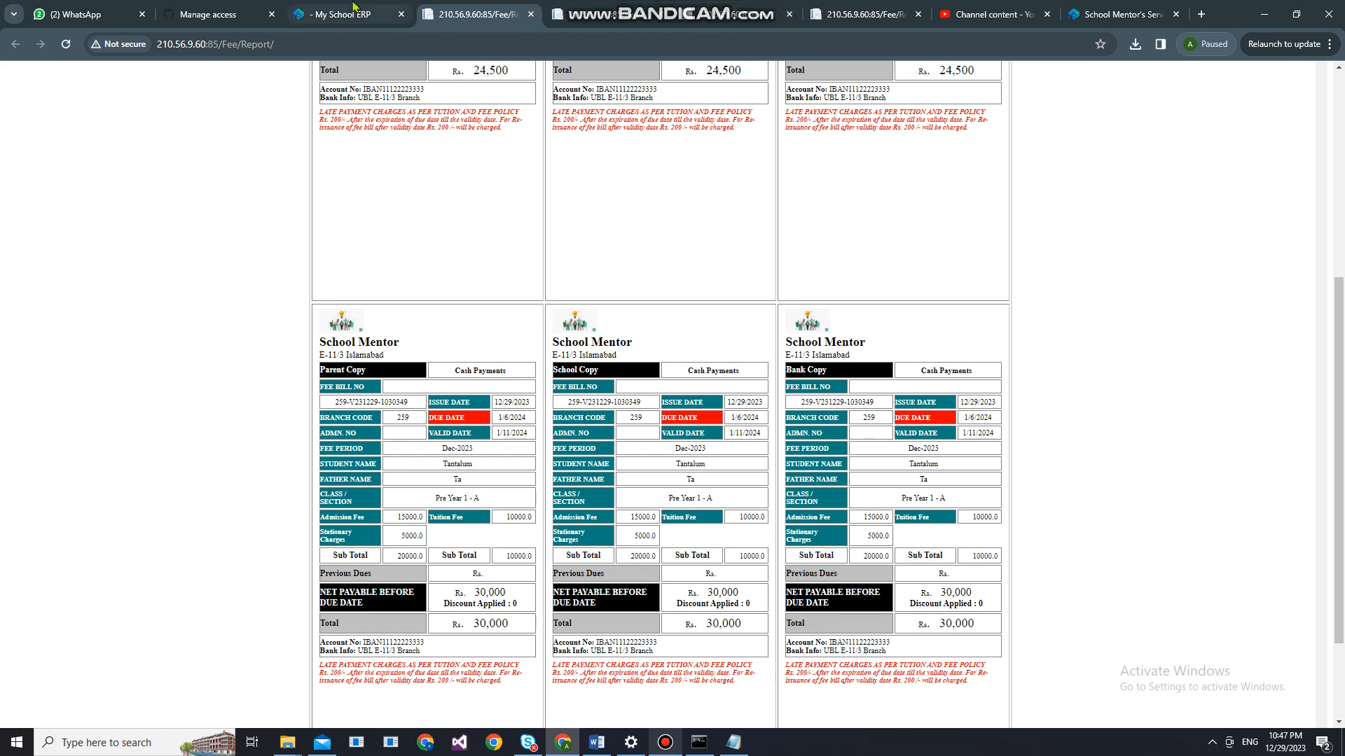
{"action": "left_click", "coordinate": [354, 9]}
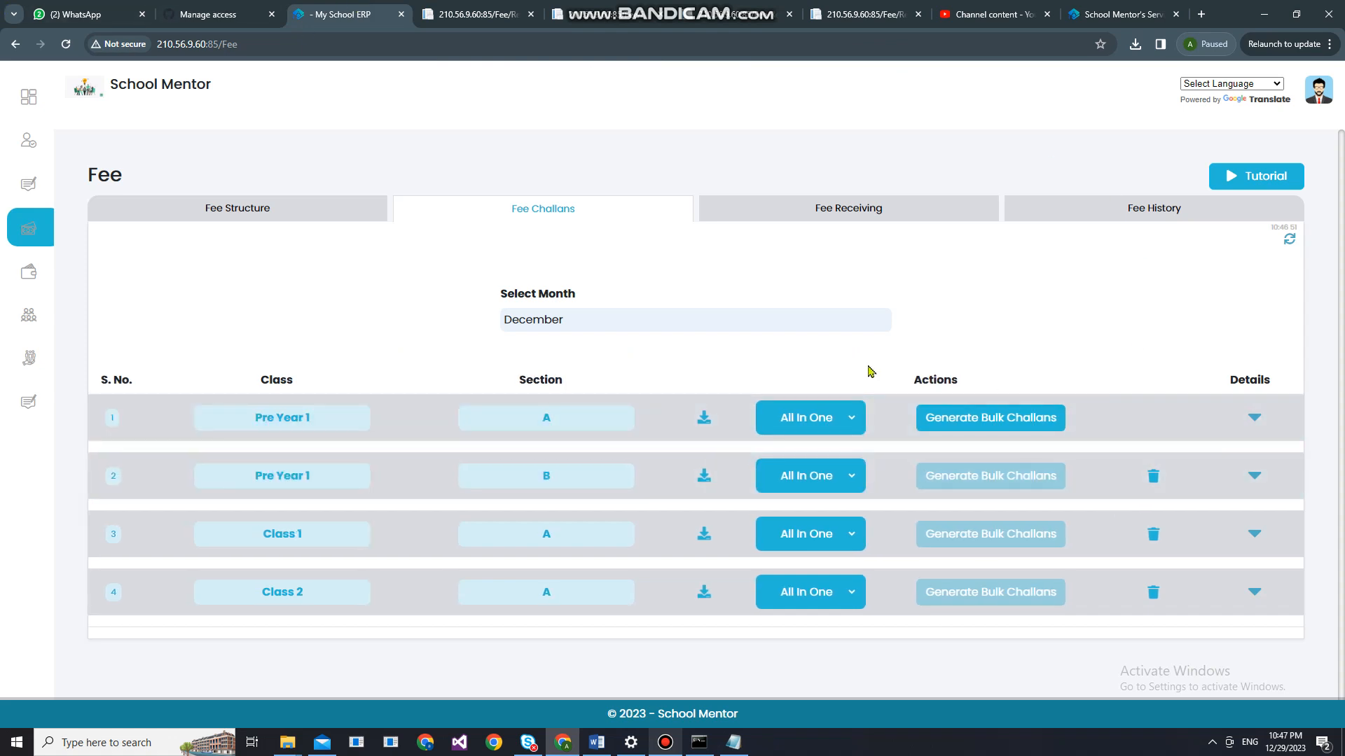
- Expand the December challan list of Class 2 A, examine its dues and discount markers, and collapse it
{"action": "left_click", "coordinate": [1254, 593]}
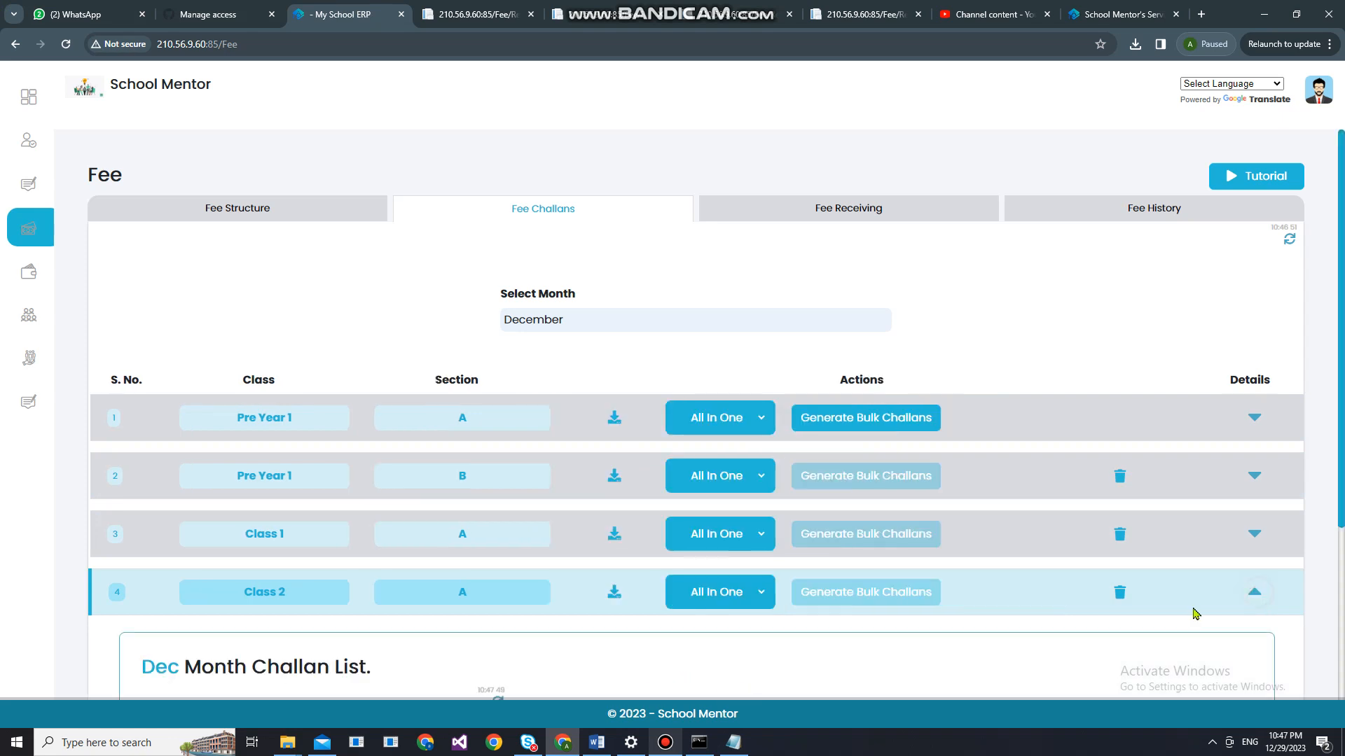
{"action": "scroll", "coordinate": [1194, 610], "scroll_direction": "down", "scroll_amount": 3}
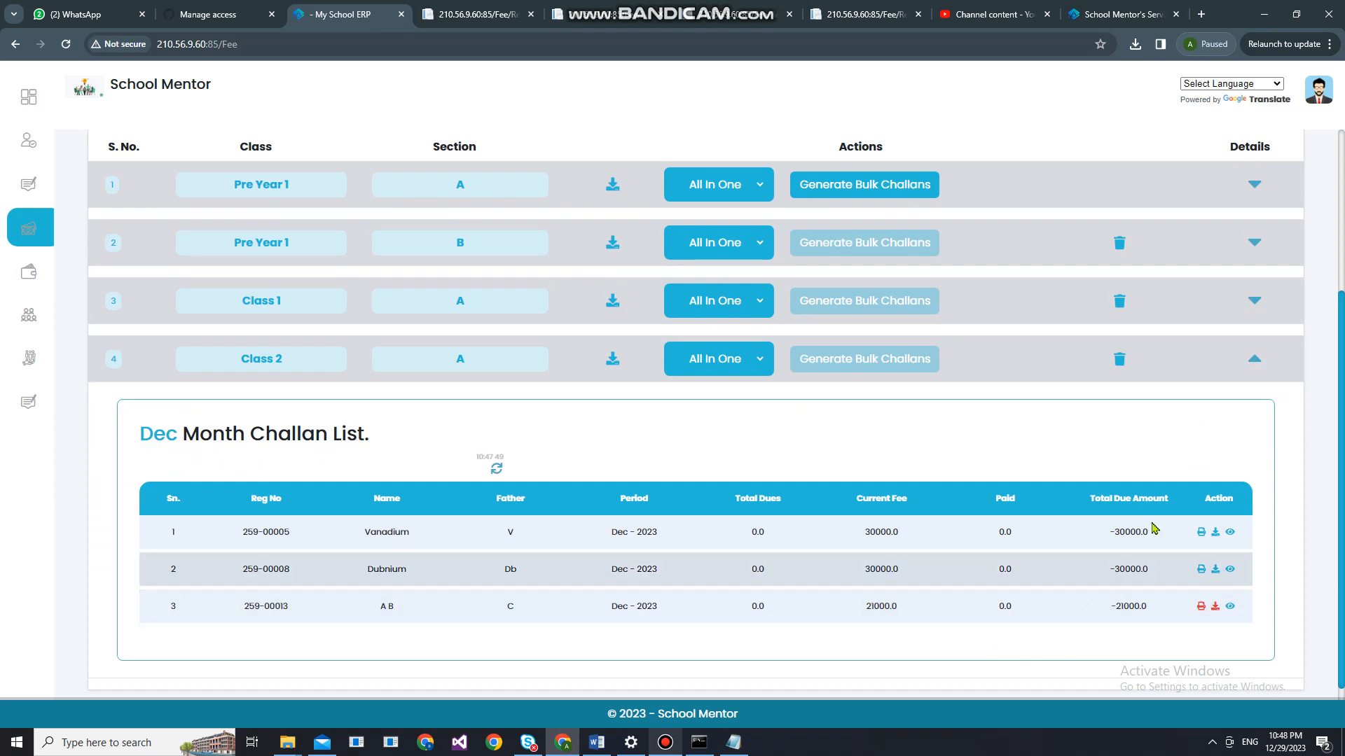
{"action": "left_click", "coordinate": [1253, 363]}
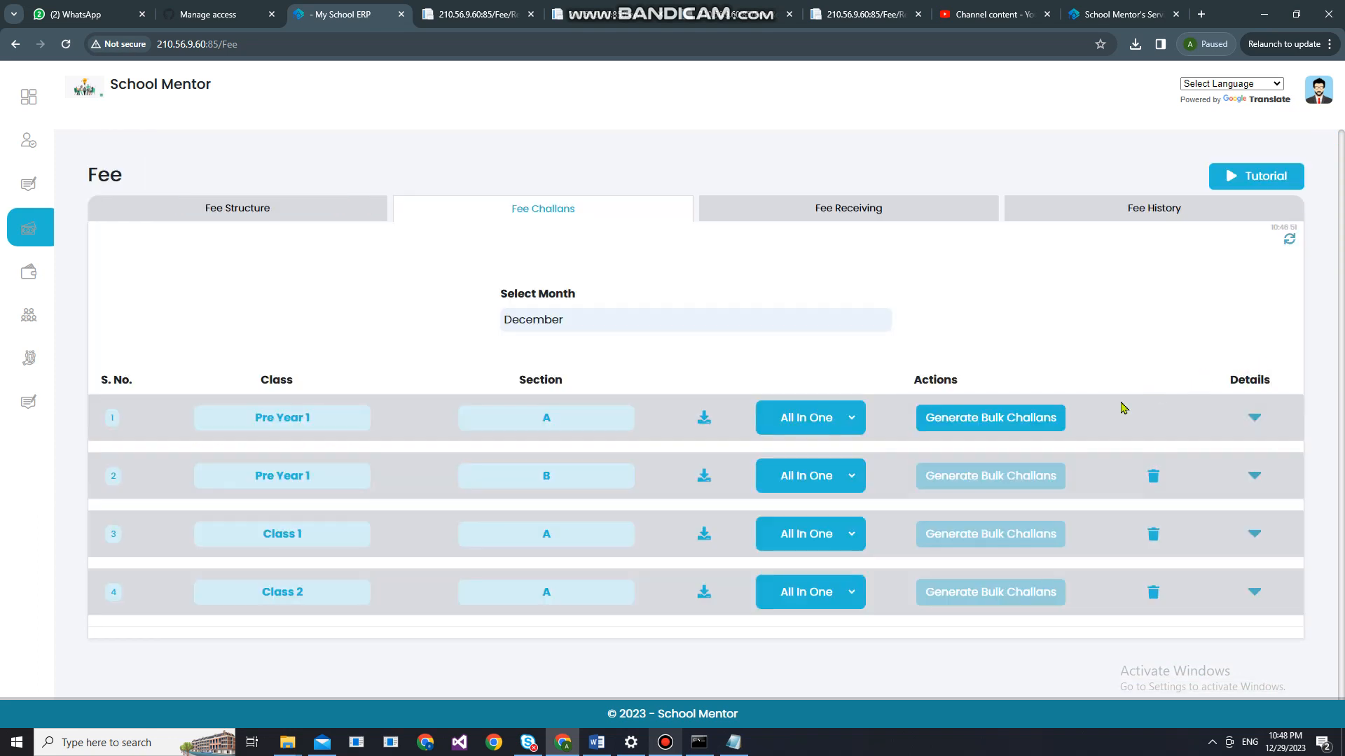
- Delete the generated December challans of Class 2 A and confirm the deletion
{"action": "left_click", "coordinate": [1154, 595]}
{"action": "left_click", "coordinate": [801, 474]}
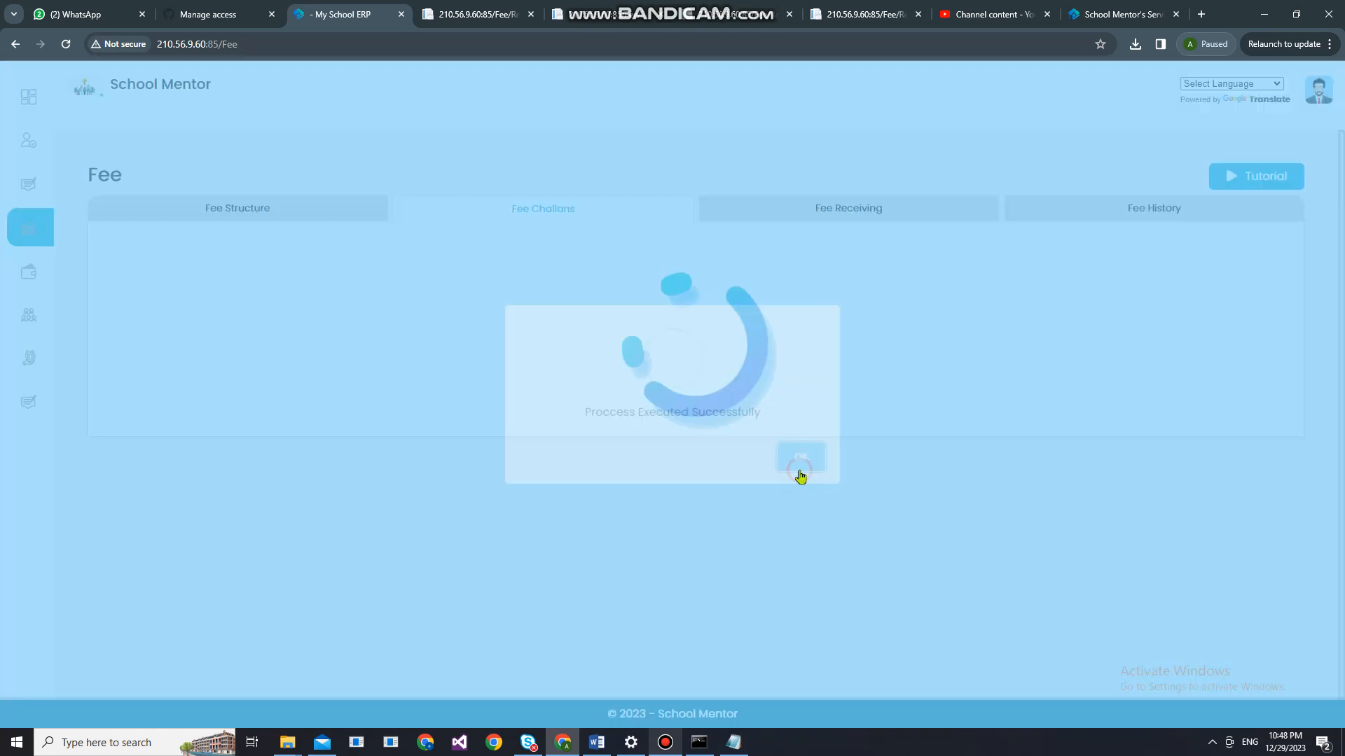
{"action": "left_click", "coordinate": [802, 461]}
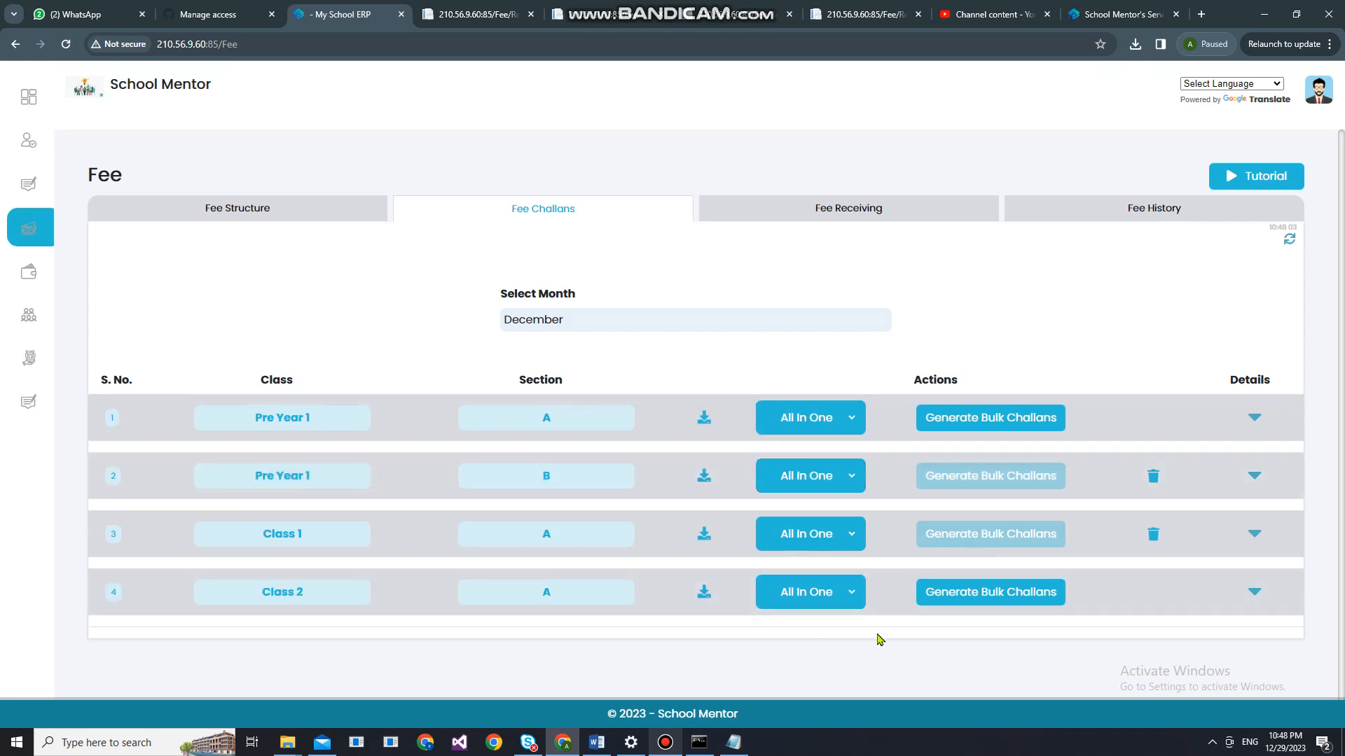
- Generate the monthly December bulk challans for Class 2 A with all three fee heads and continue to the bulk discount
{"action": "left_click", "coordinate": [958, 593]}
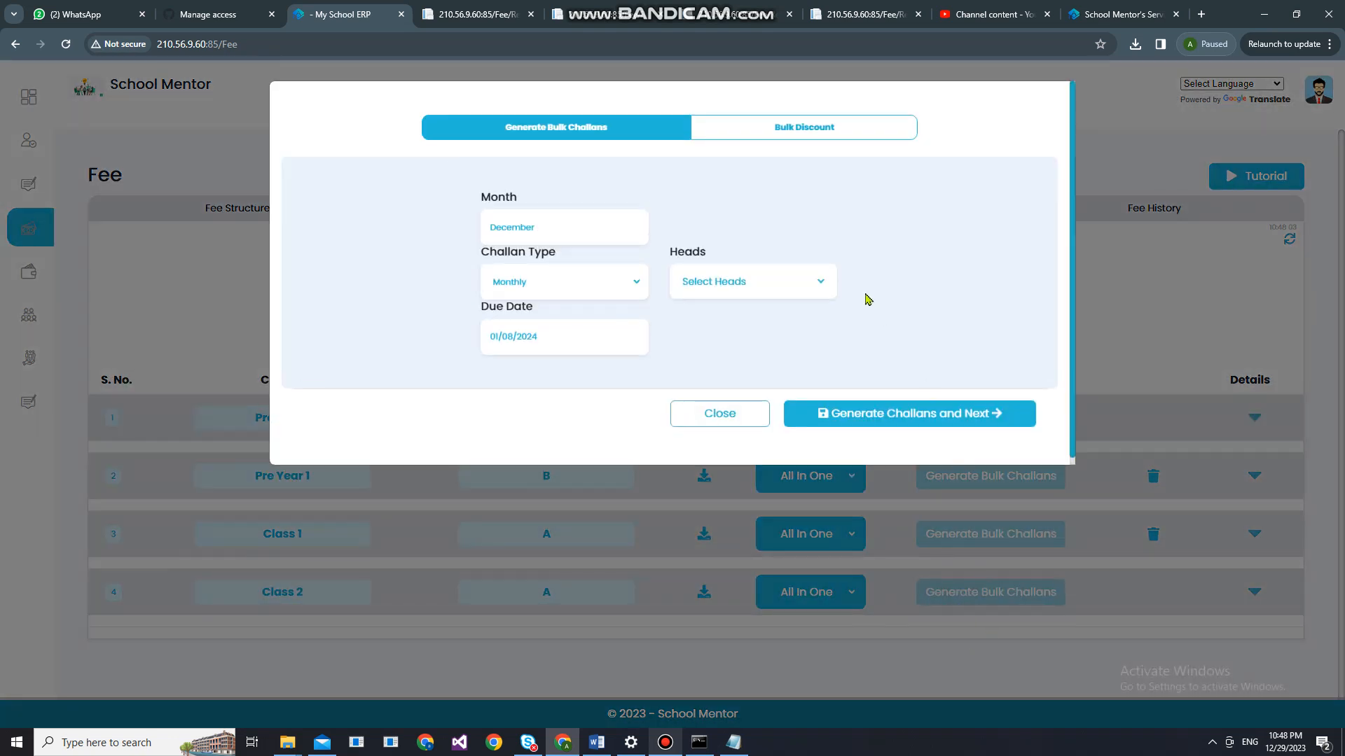
{"action": "left_click", "coordinate": [729, 281]}
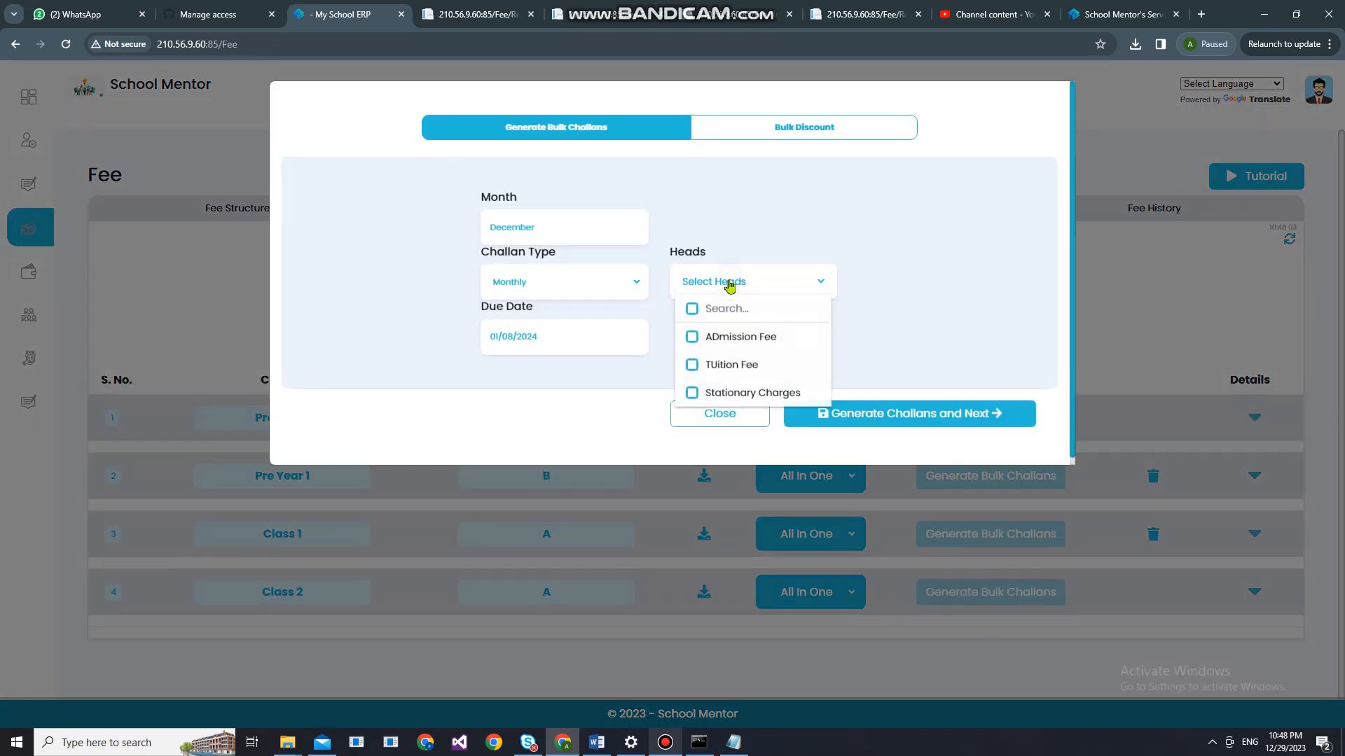
{"action": "left_click", "coordinate": [689, 313]}
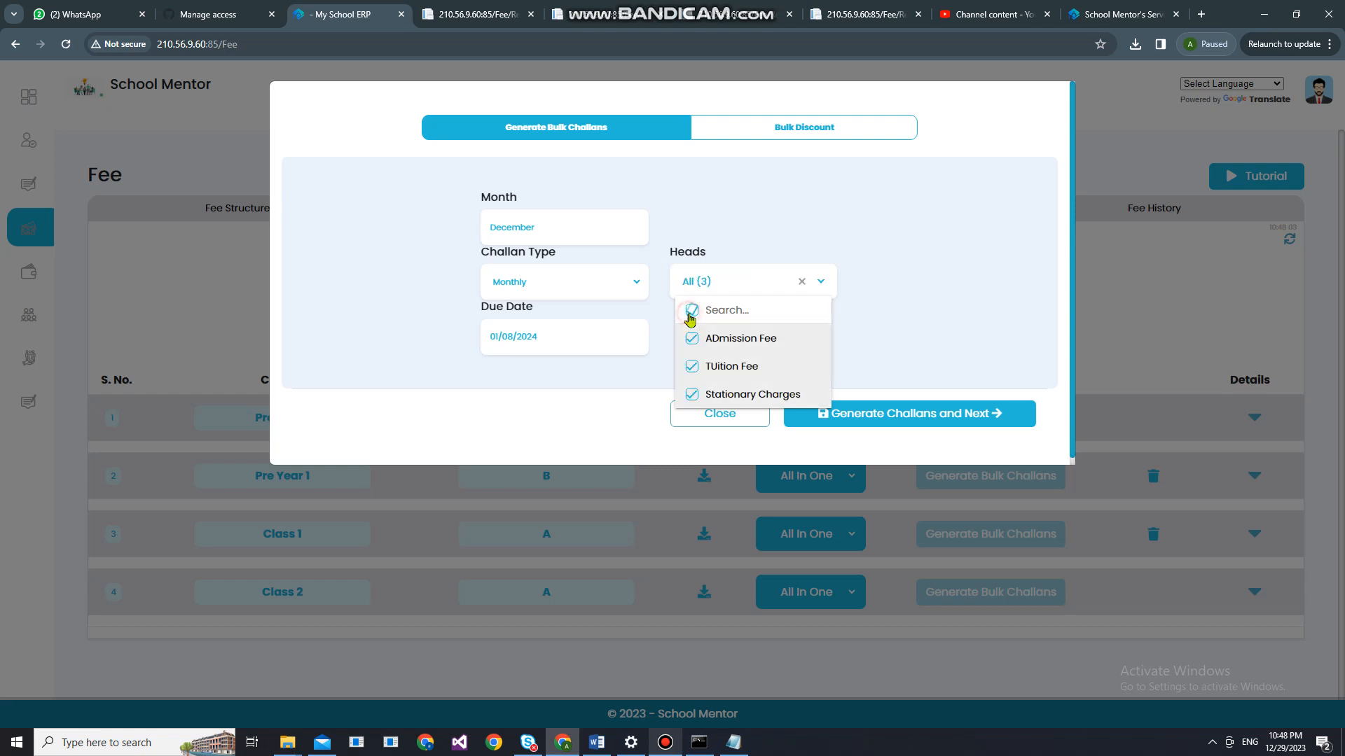
{"action": "left_click", "coordinate": [903, 304]}
{"action": "left_click", "coordinate": [874, 415]}
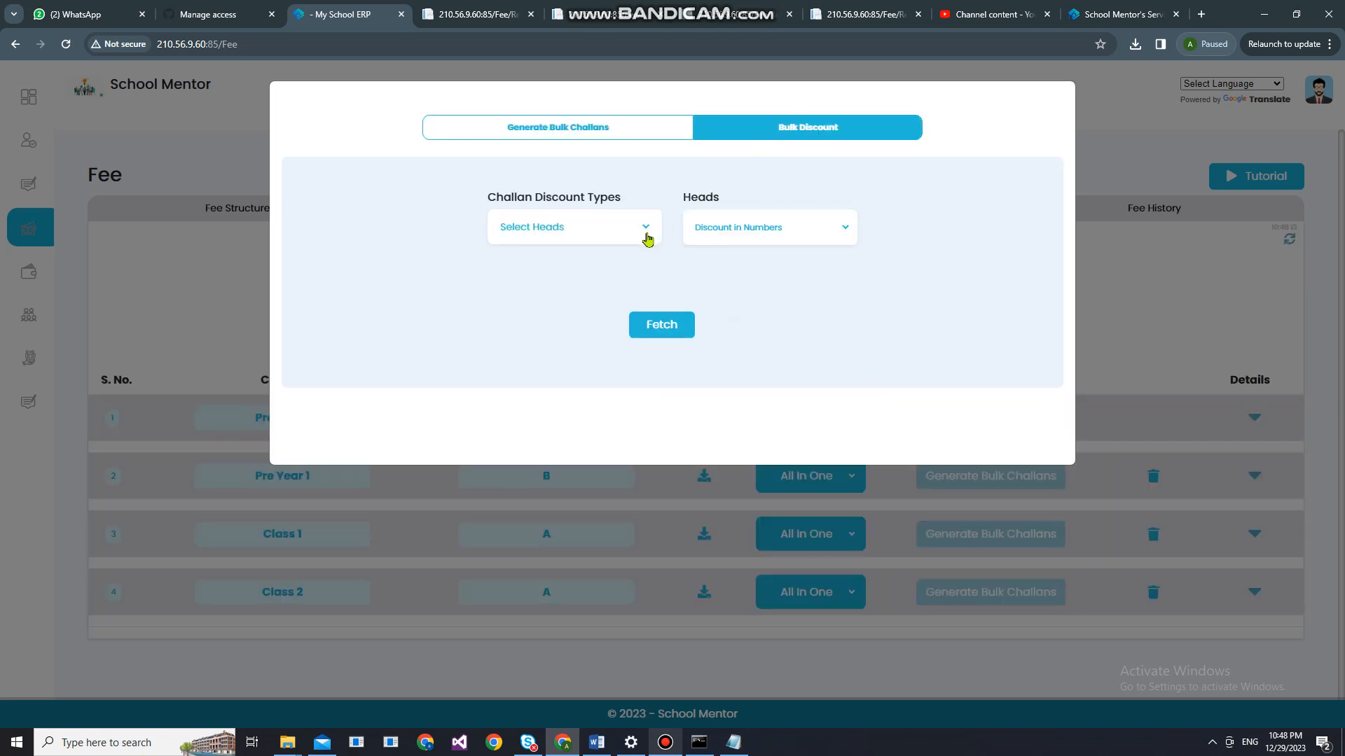
- Select all three fee heads for the bulk discount, choose Discount in %age, and fetch the fee fields
{"action": "left_click", "coordinate": [645, 235]}
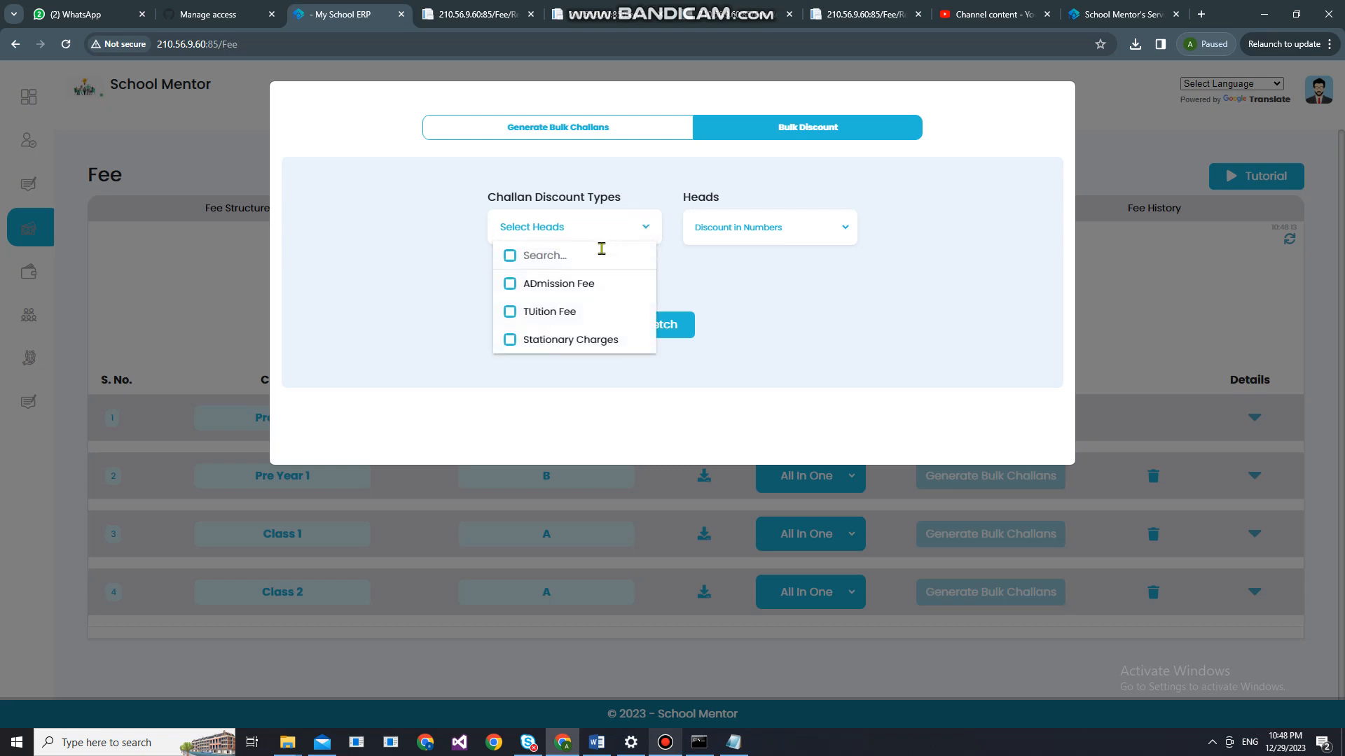
{"action": "left_click", "coordinate": [510, 256]}
{"action": "left_click", "coordinate": [727, 268]}
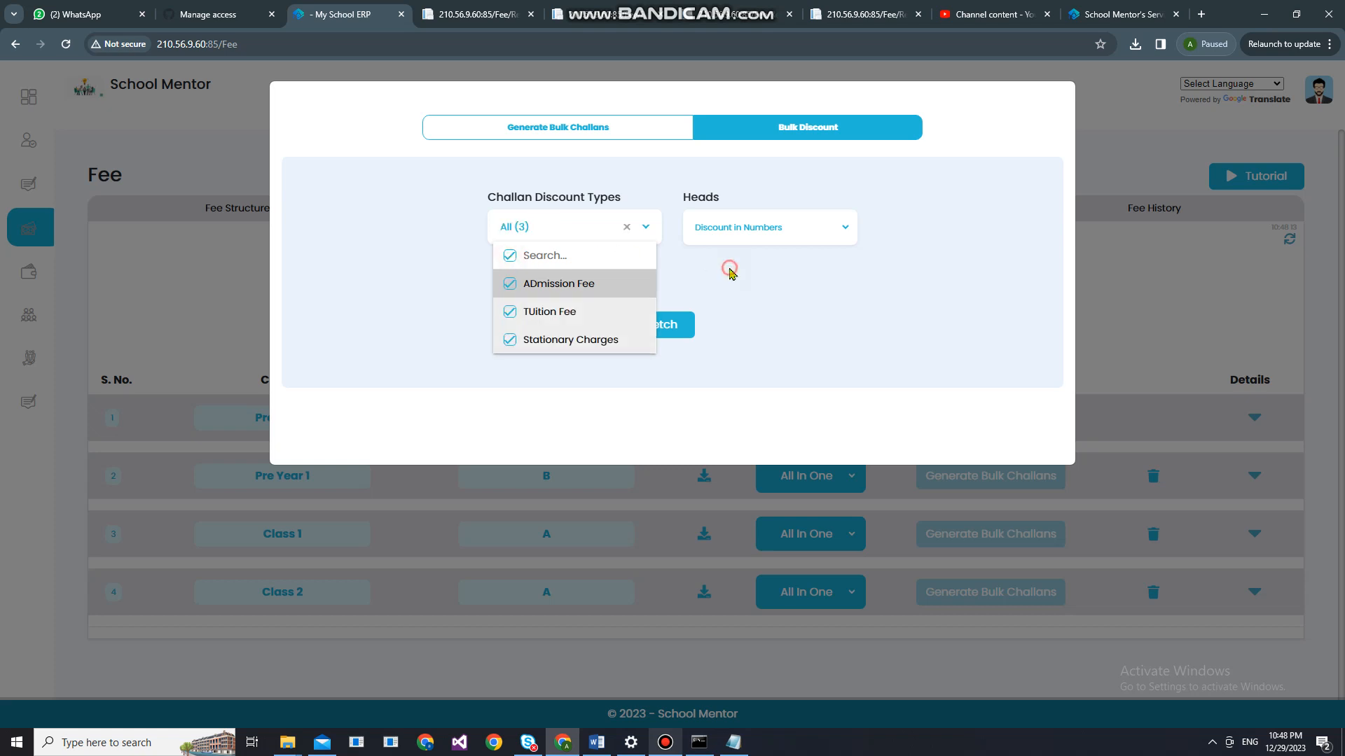
{"action": "left_click", "coordinate": [746, 229]}
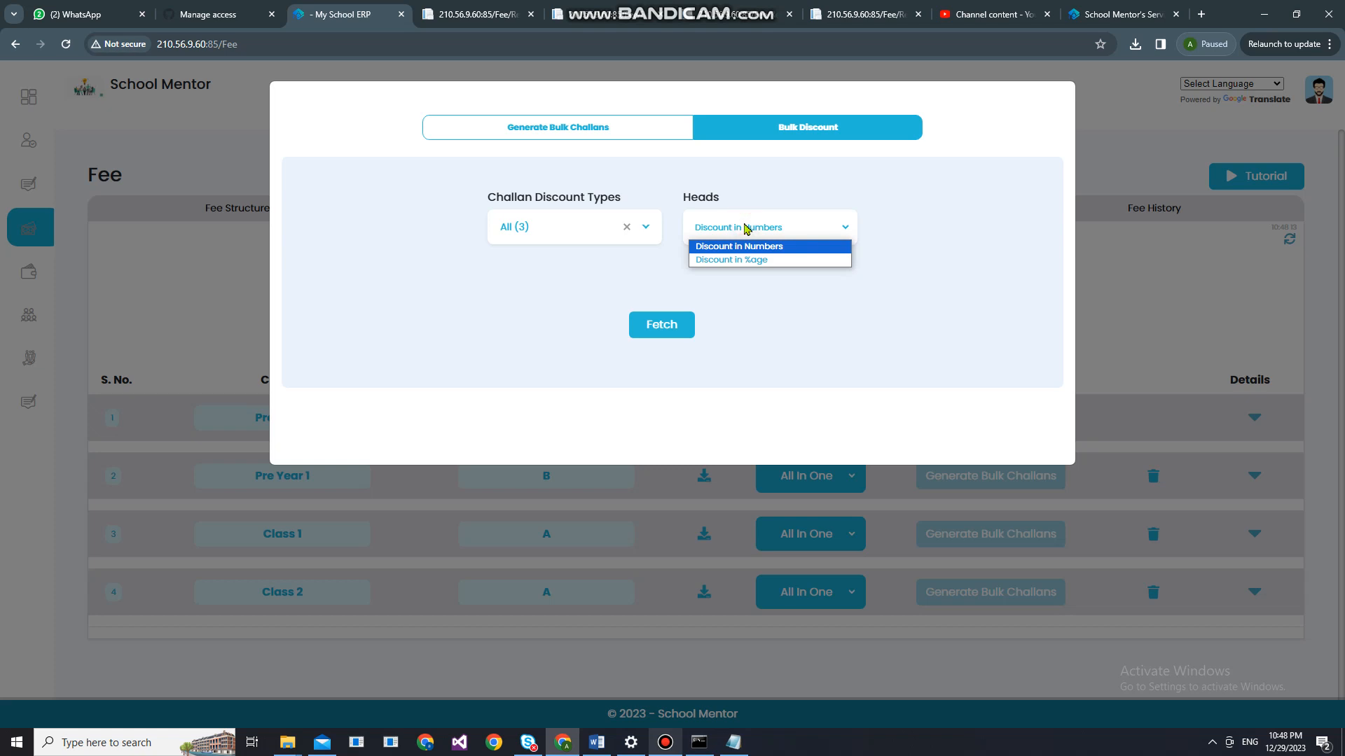
{"action": "left_click", "coordinate": [742, 260]}
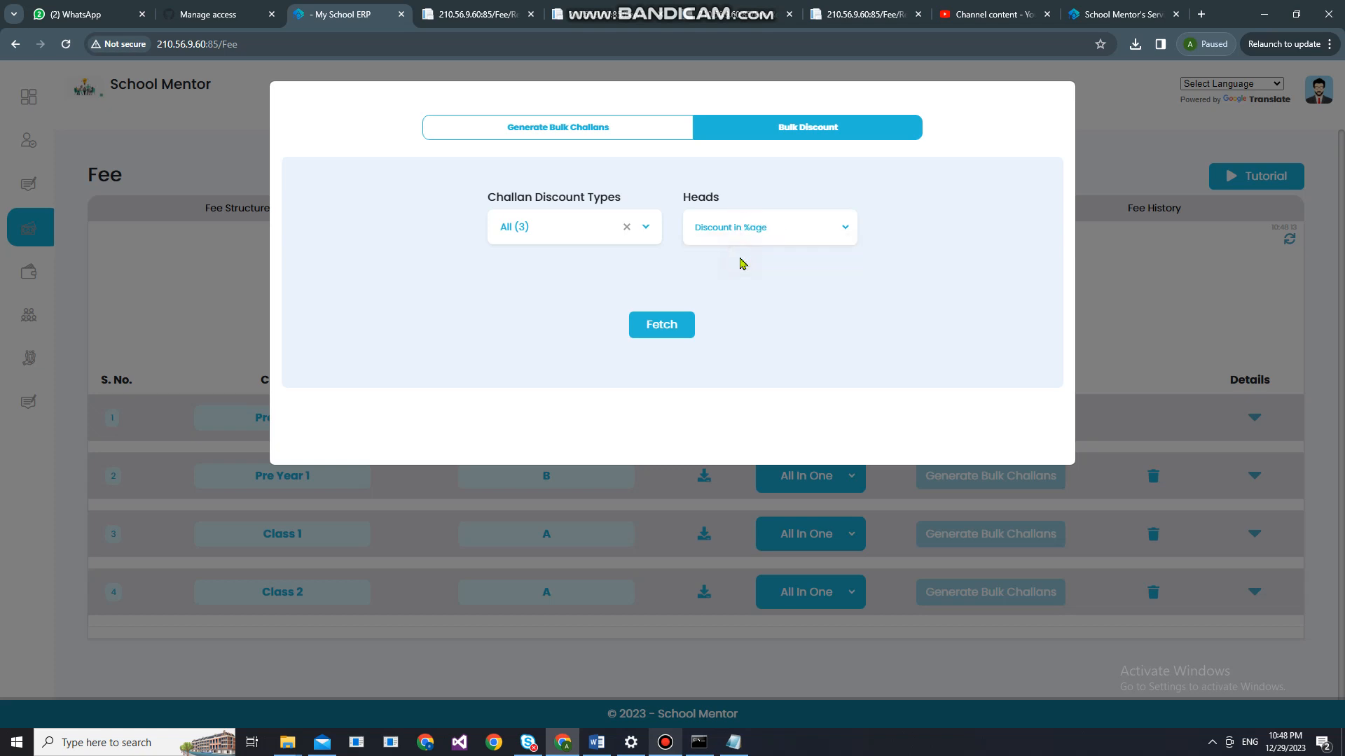
{"action": "left_click", "coordinate": [669, 327]}
- Set the discounts to 10% for Admission Fee, 5% for Tuition Fee and 5% for Stationary Charges, and save them
{"action": "scroll", "coordinate": [669, 327], "scroll_direction": "down", "scroll_amount": 3}
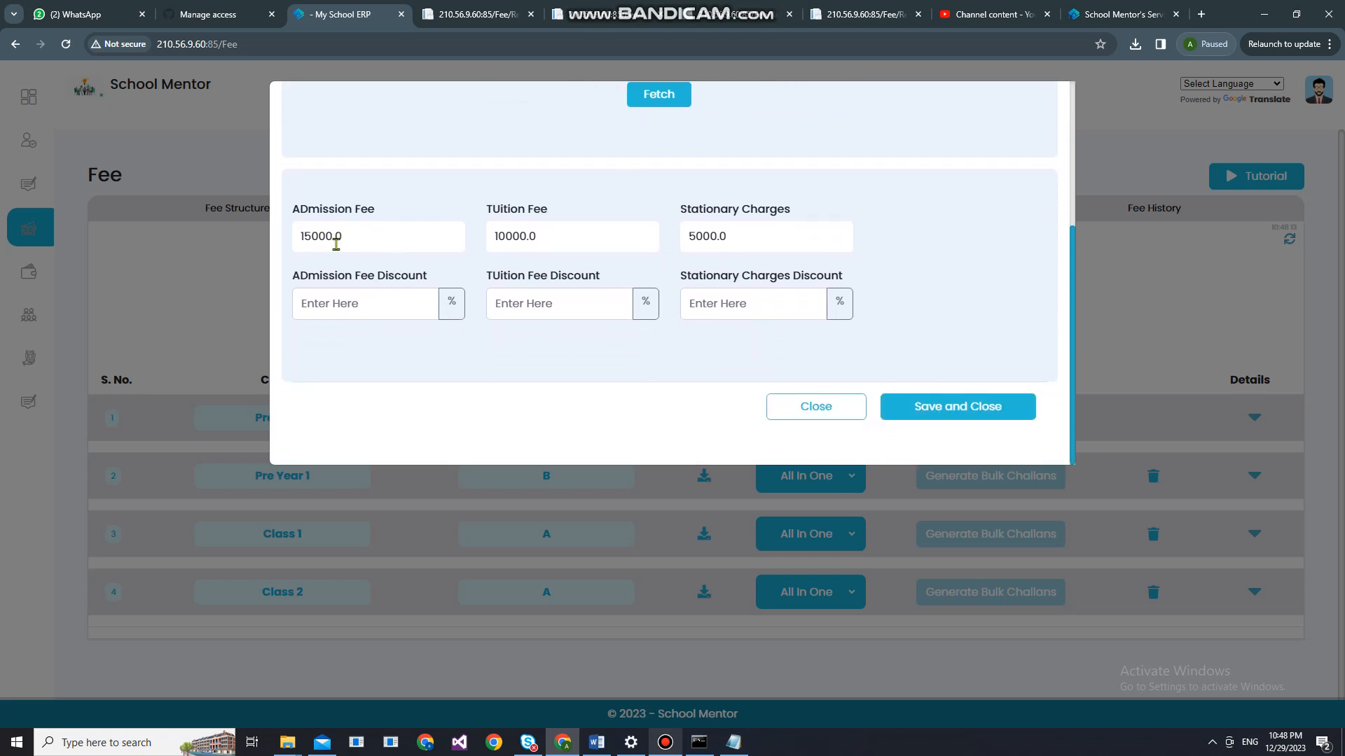
{"action": "left_click", "coordinate": [338, 309]}
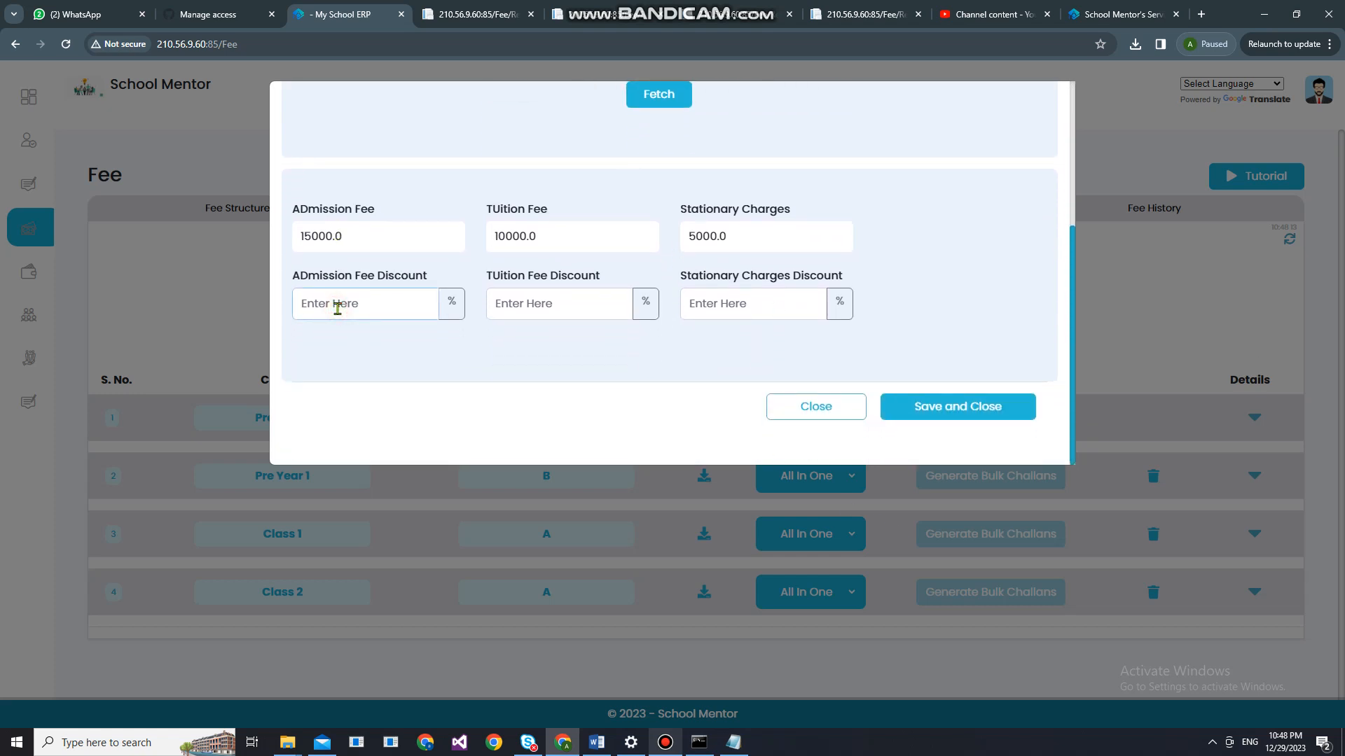
{"action": "type", "text": "10"}
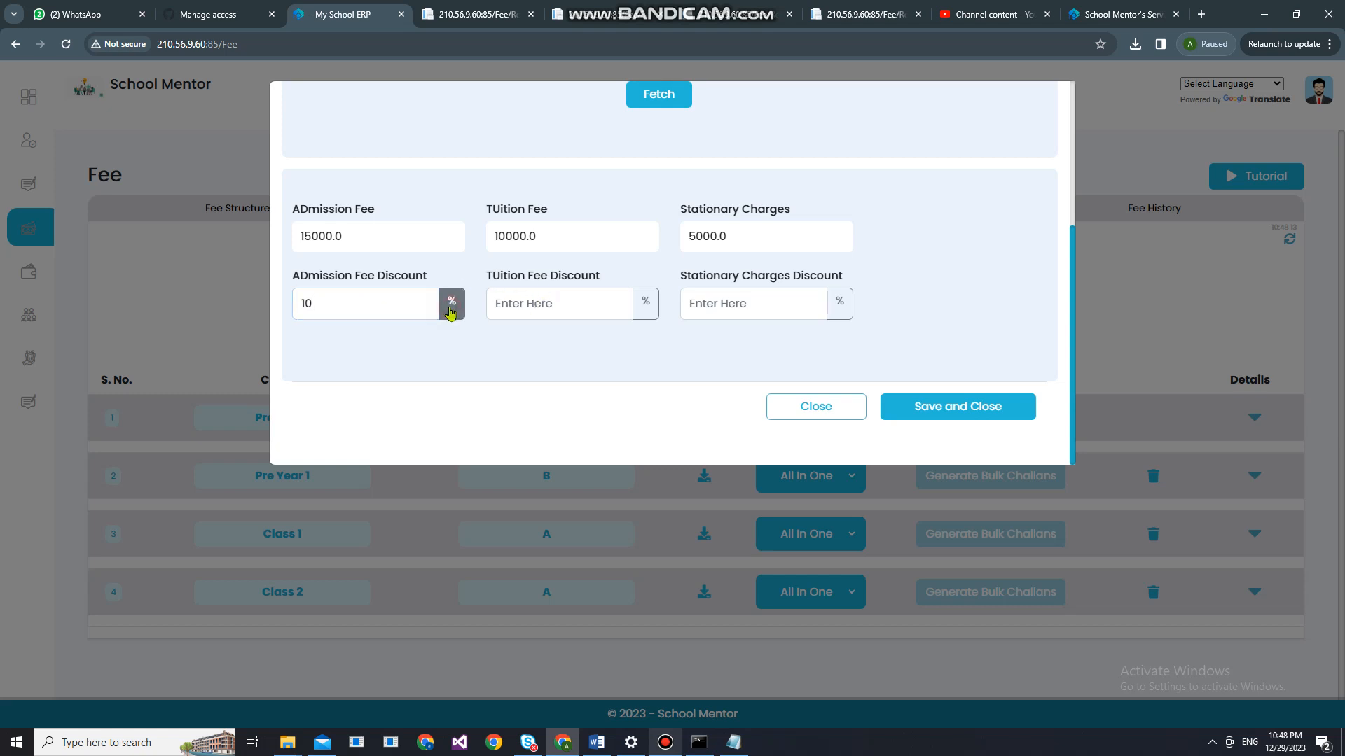
{"action": "left_click", "coordinate": [519, 300]}
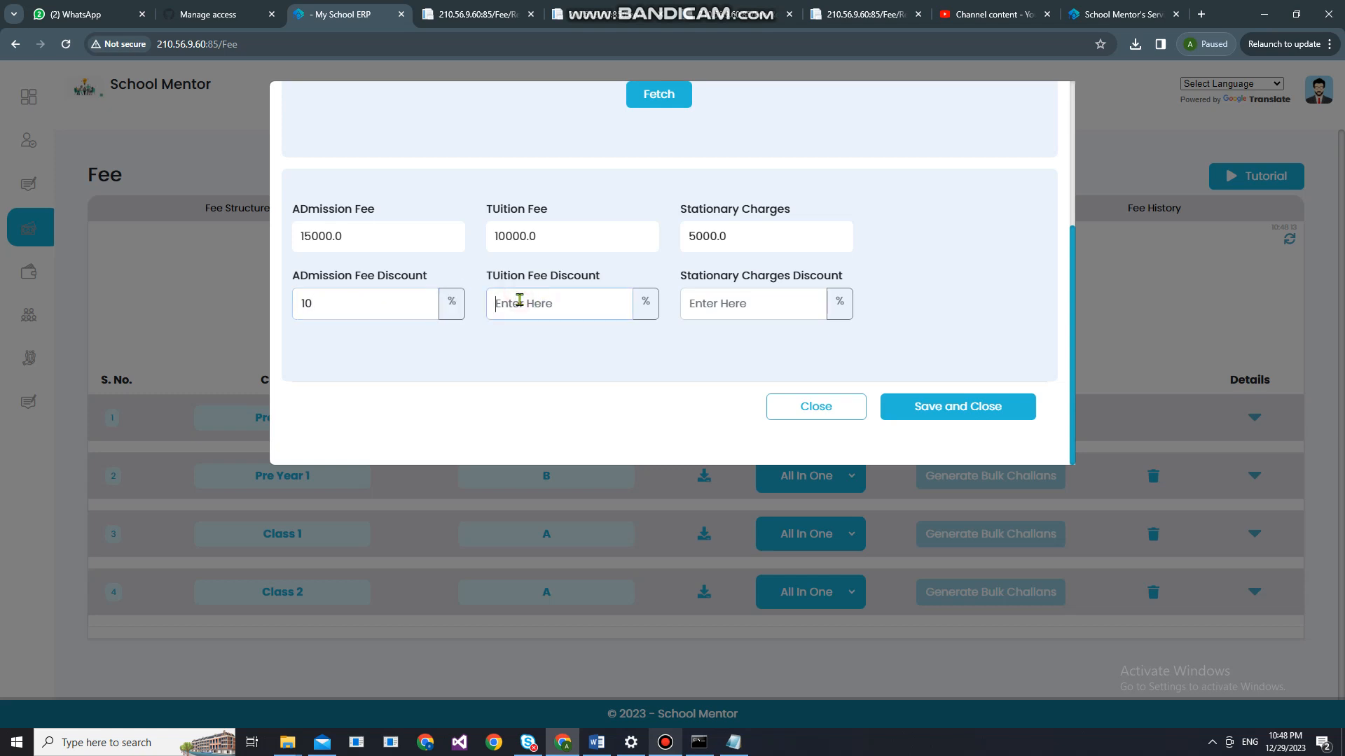
{"action": "type", "text": "5"}
{"action": "left_click", "coordinate": [721, 302]}
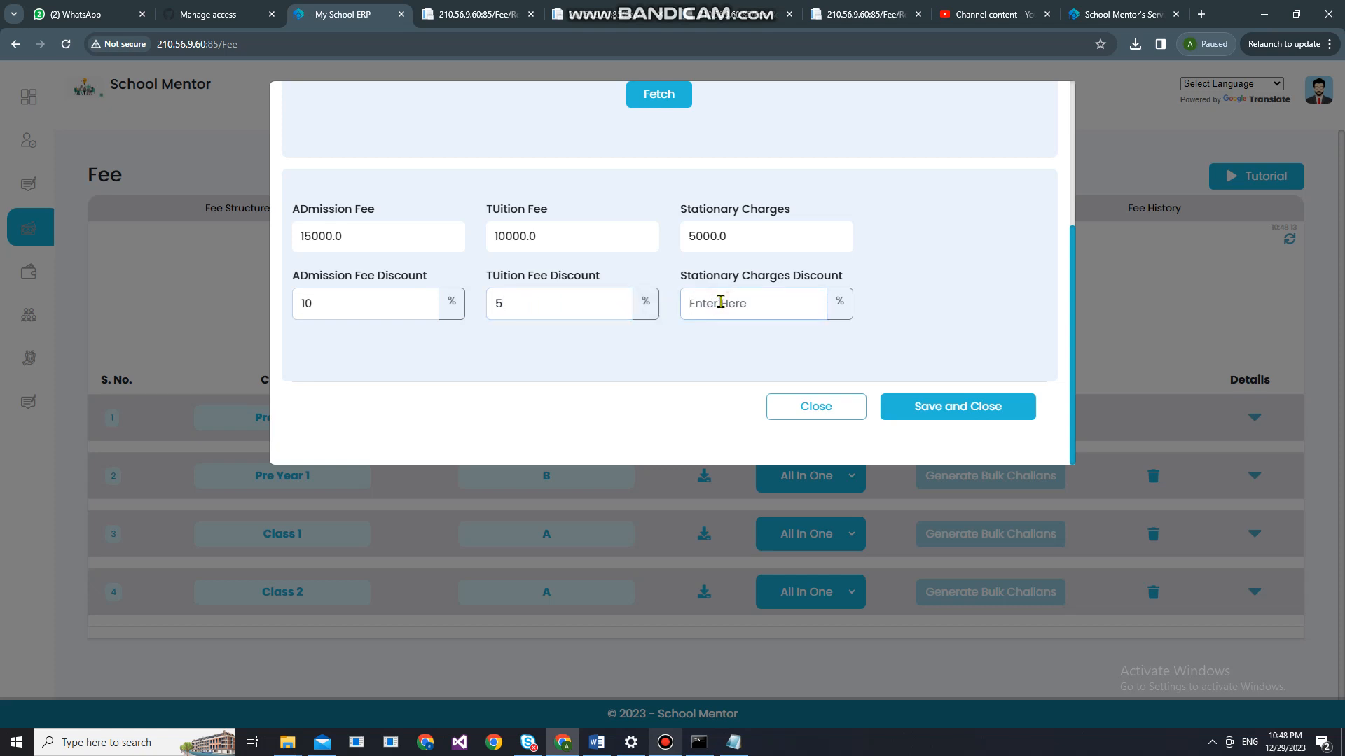
{"action": "type", "text": "5"}
{"action": "left_click", "coordinate": [837, 311]}
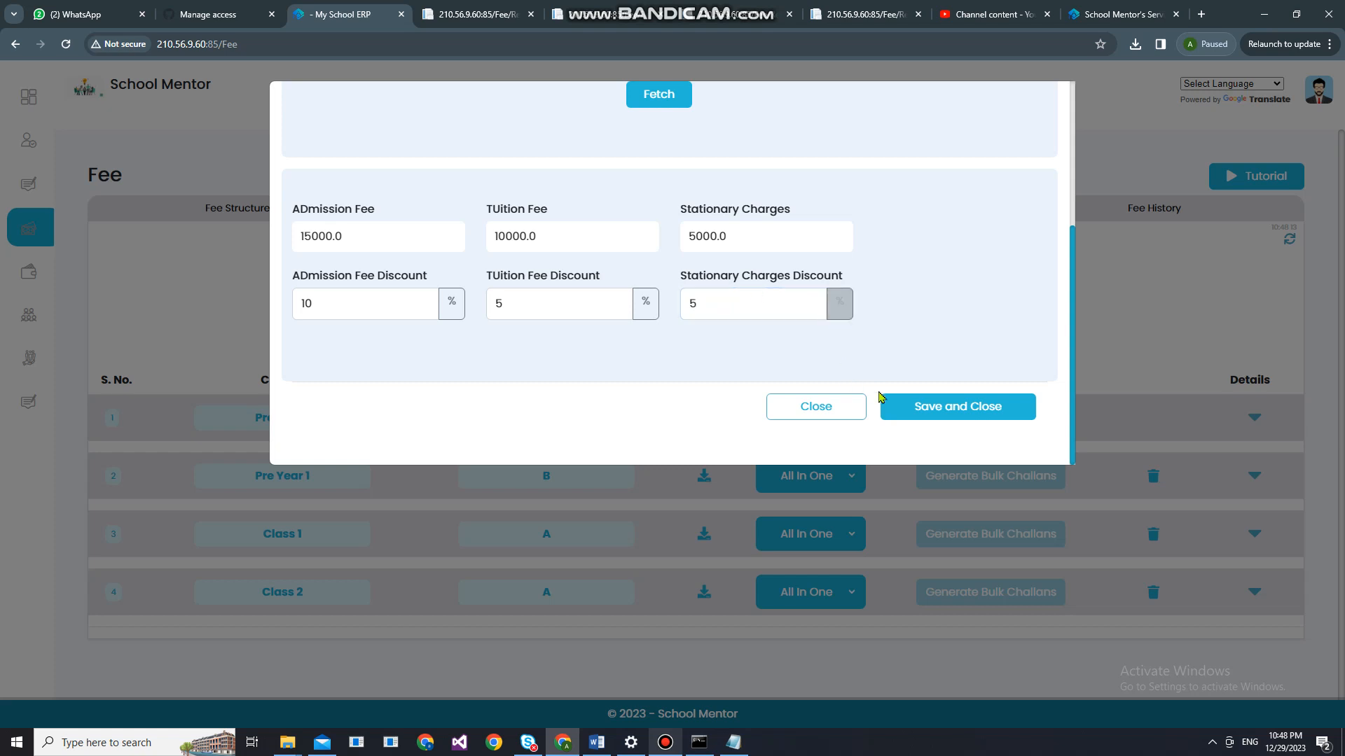
{"action": "left_click", "coordinate": [933, 410]}
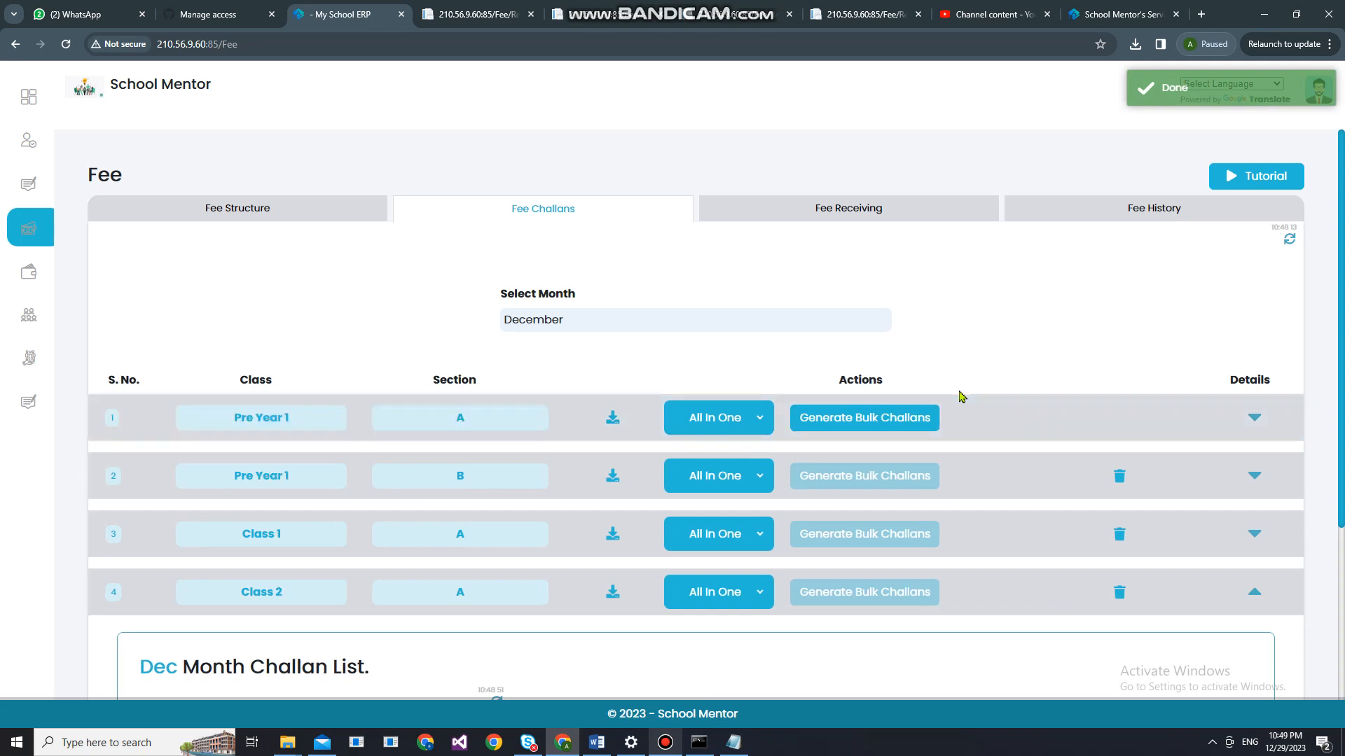
- Check and collapse the Class 2 A December challan list, and review the students' slips in the class's challan report
{"action": "scroll", "coordinate": [990, 465], "scroll_direction": "down", "scroll_amount": 3}
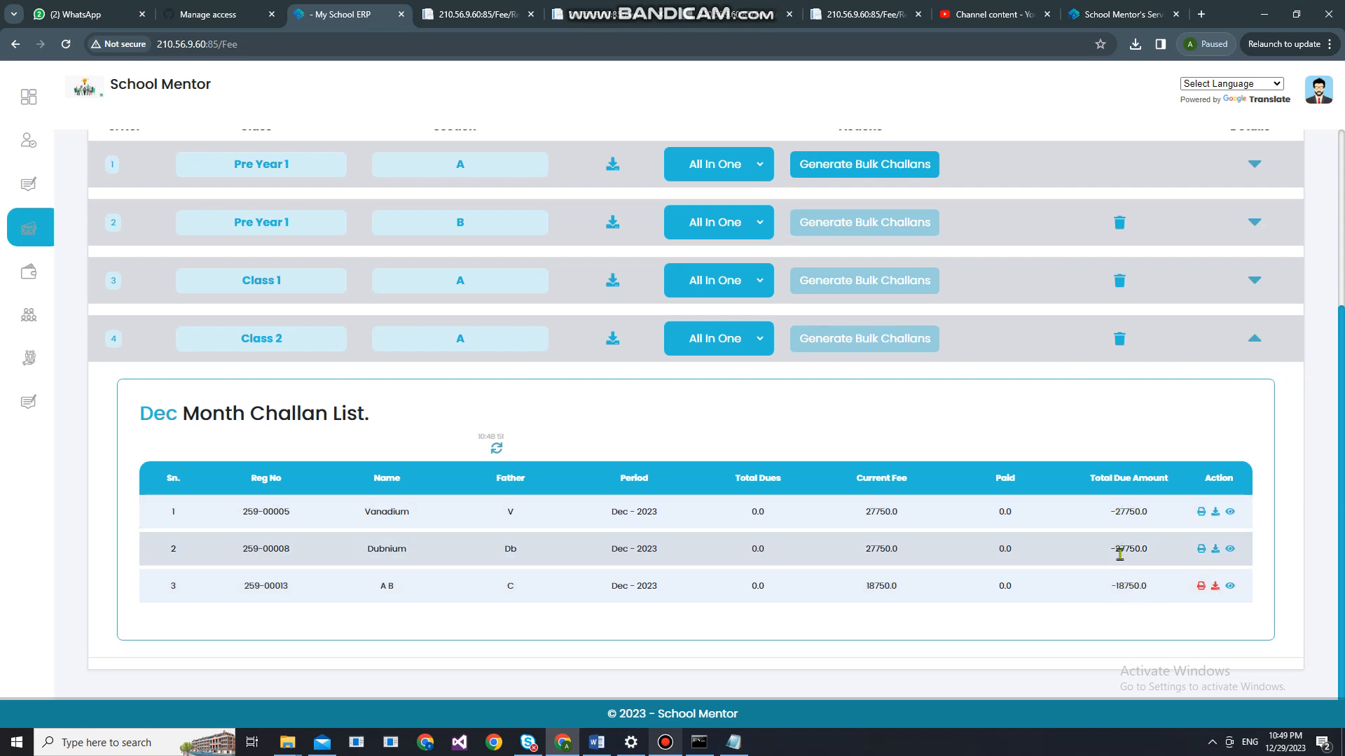
{"action": "left_click", "coordinate": [1254, 342]}
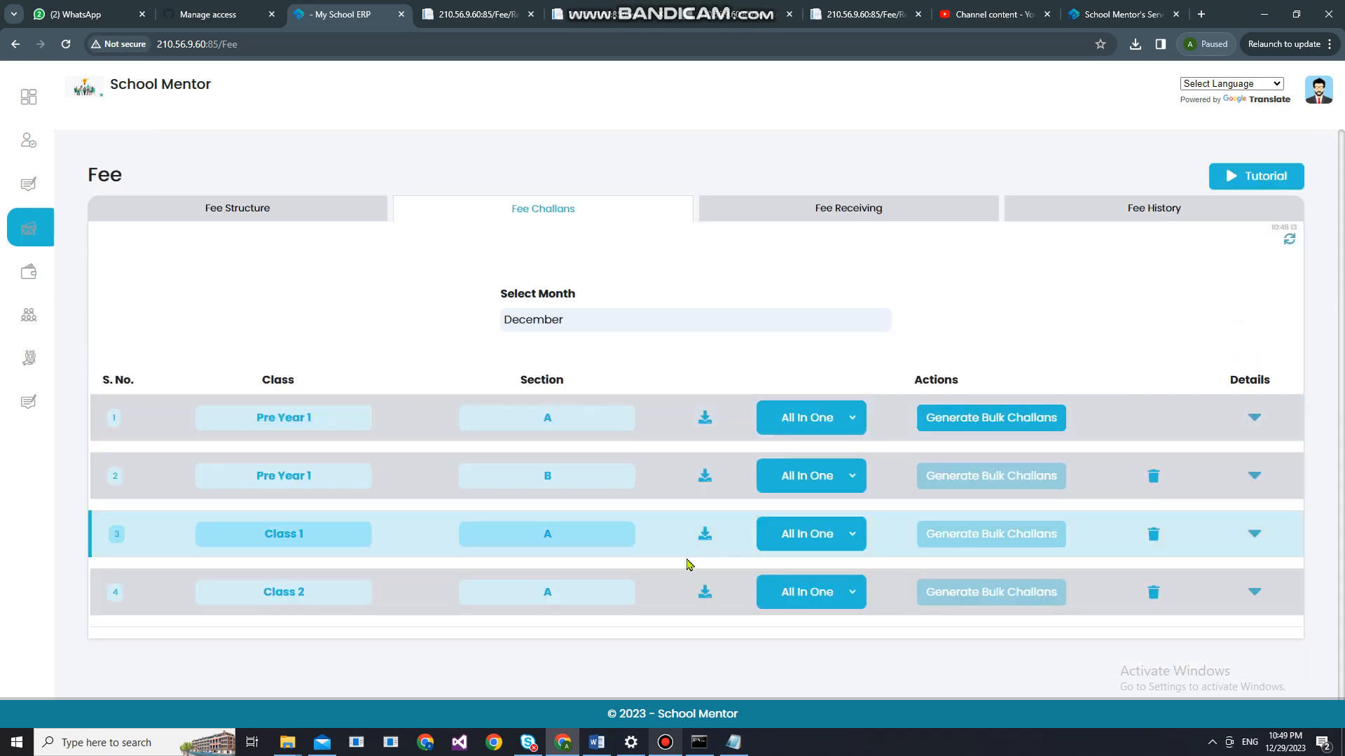
{"action": "left_click", "coordinate": [705, 594]}
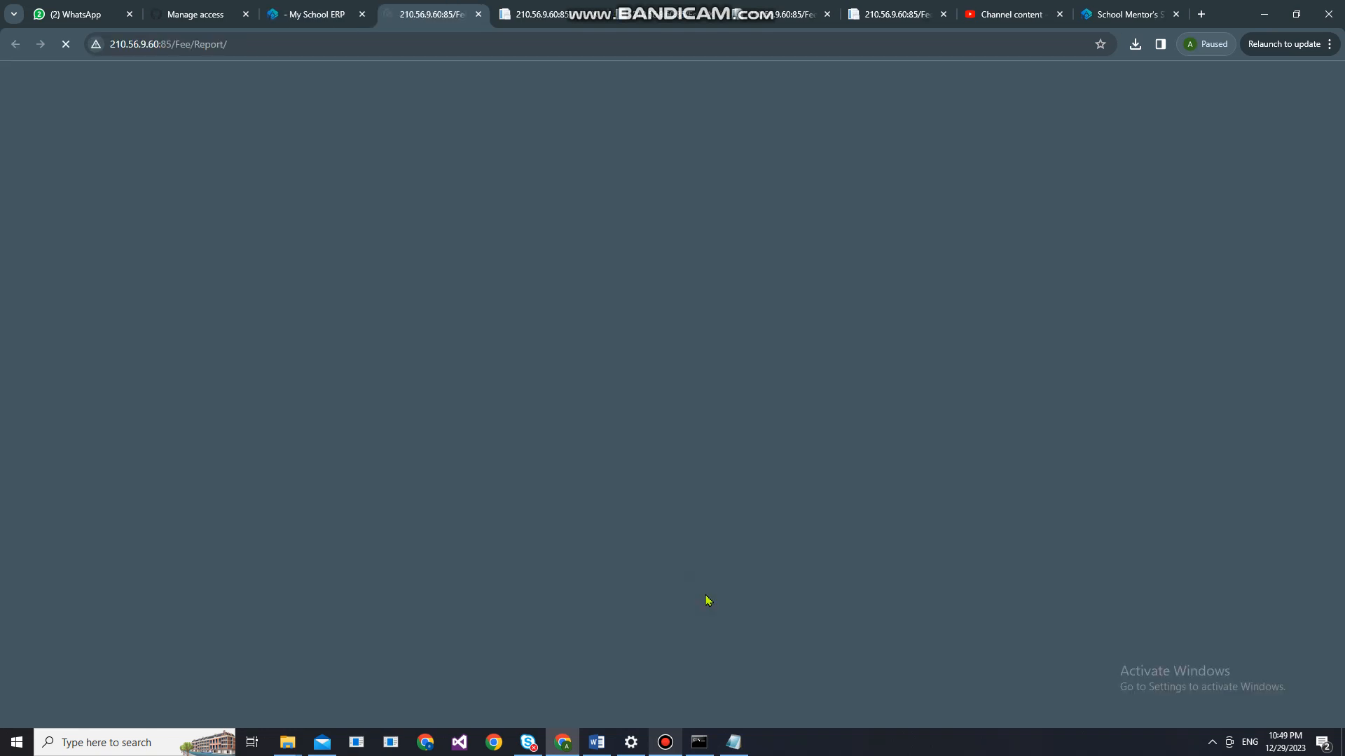
{"action": "scroll", "coordinate": [709, 504], "scroll_direction": "down", "scroll_amount": 10}
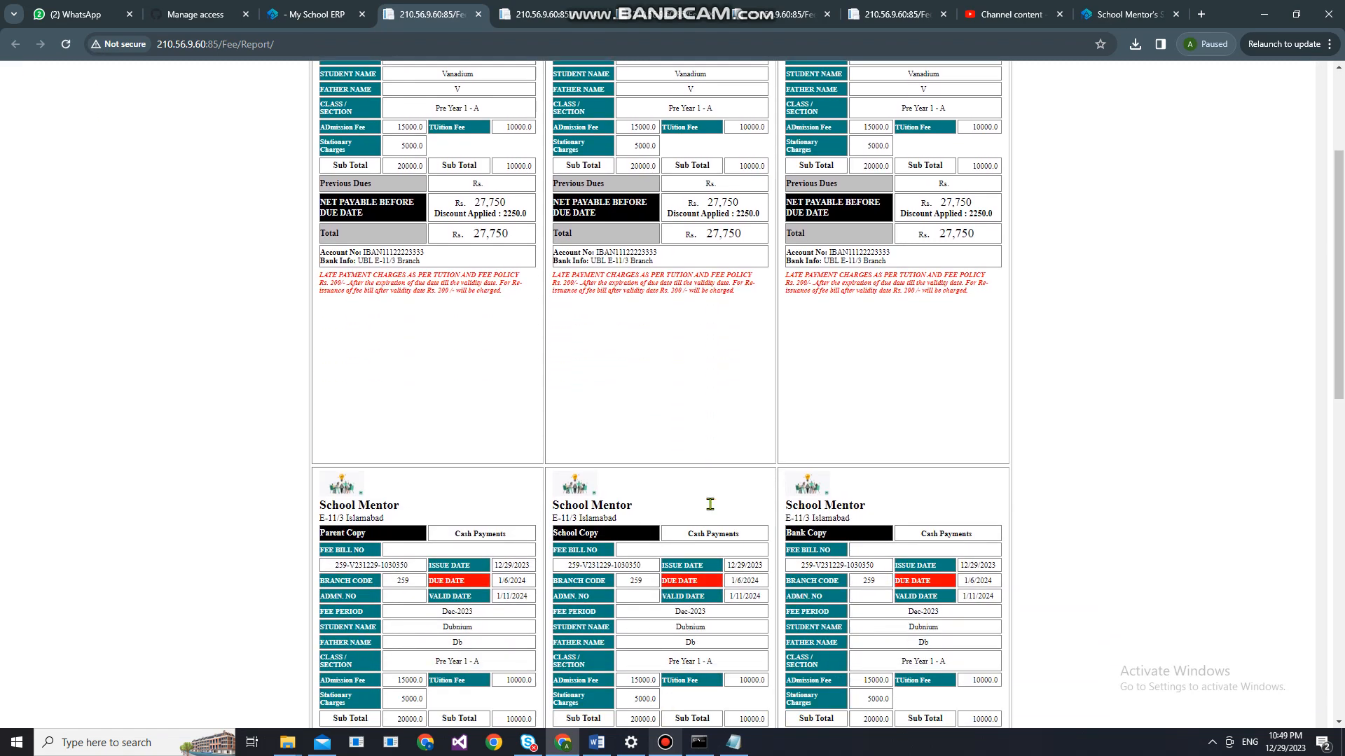
{"action": "scroll", "coordinate": [709, 504], "scroll_direction": "down", "scroll_amount": 6}
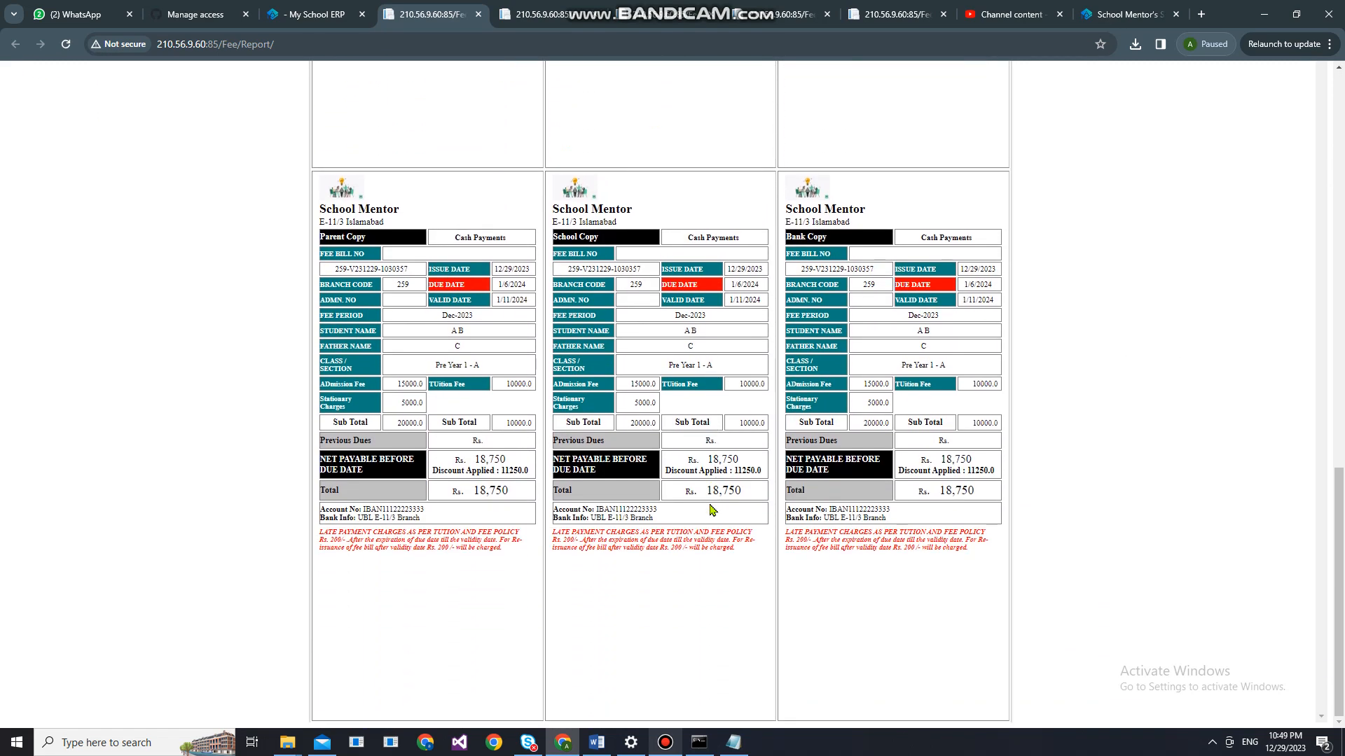
{"action": "mouse_move", "coordinate": [655, 7]}
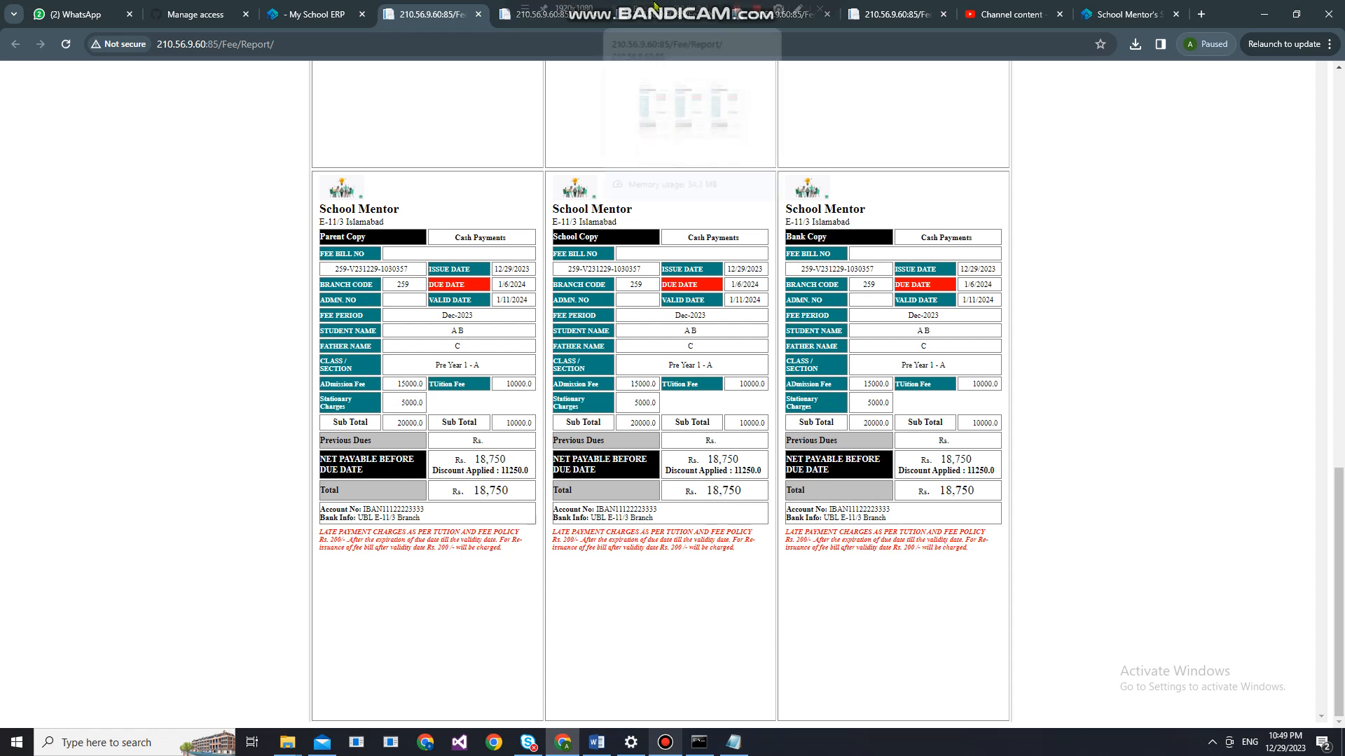